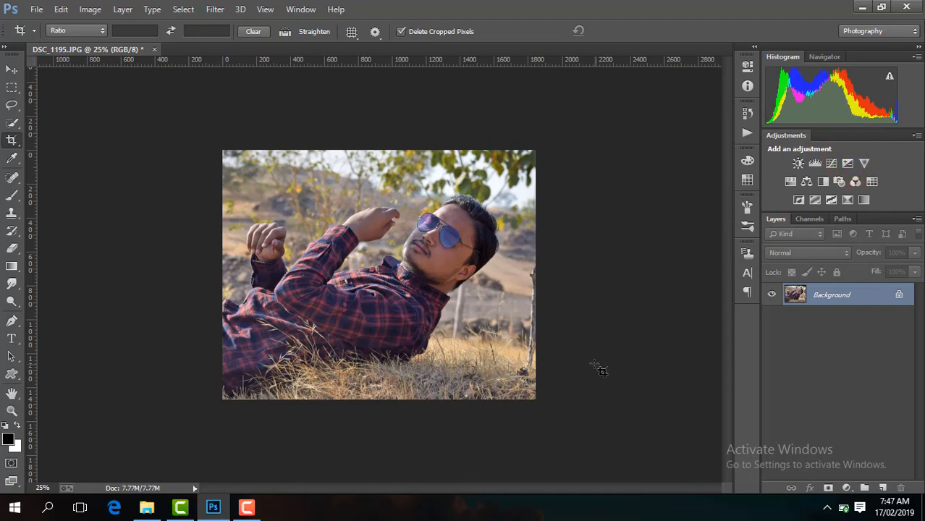
Step: Duplicate the Background layer and open the Camera Raw filter on the copy
key("ctrl+j")
left_click(216, 9)
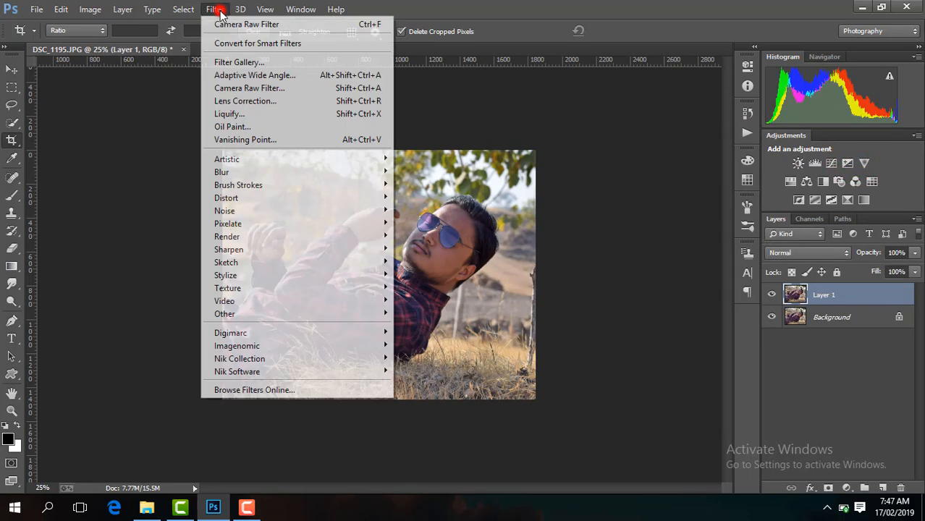
left_click(275, 88)
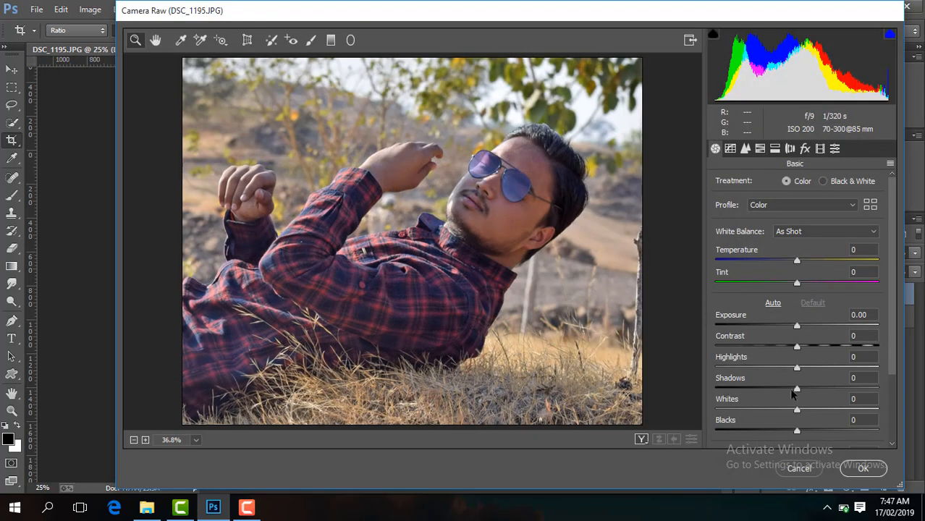
Step: Set the basic adjustments to Contrast +21, Shadows +93, Blacks -38, Clarity +19 and Vibrance +17
left_click_drag(799, 349, 814, 348)
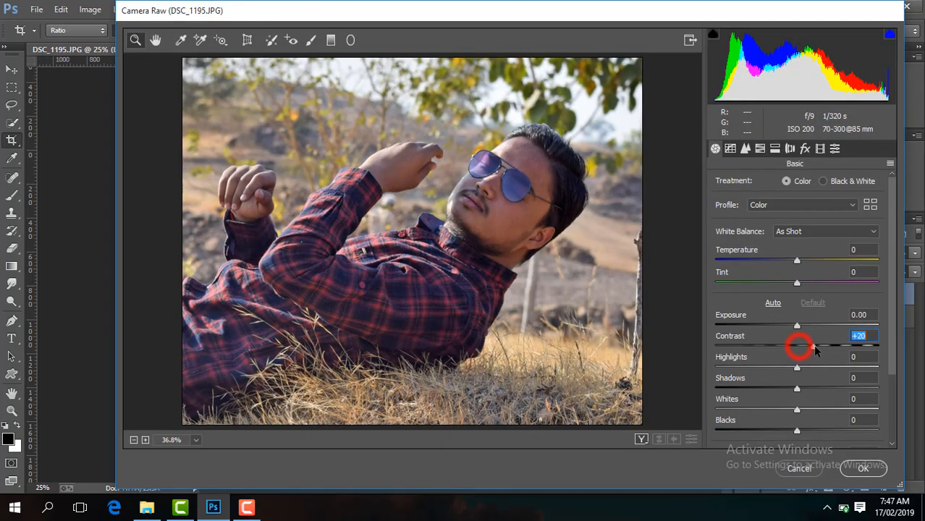
left_click_drag(831, 390, 871, 392)
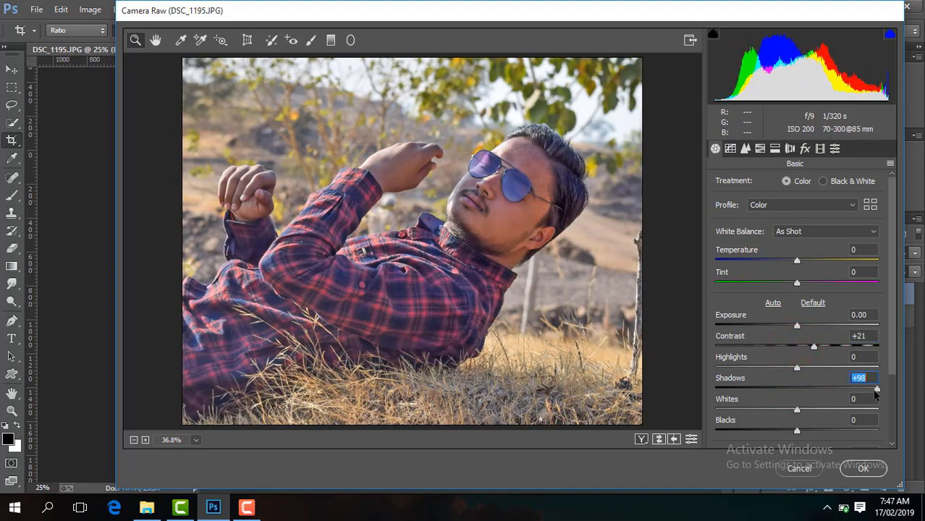
left_click_drag(796, 432, 767, 434)
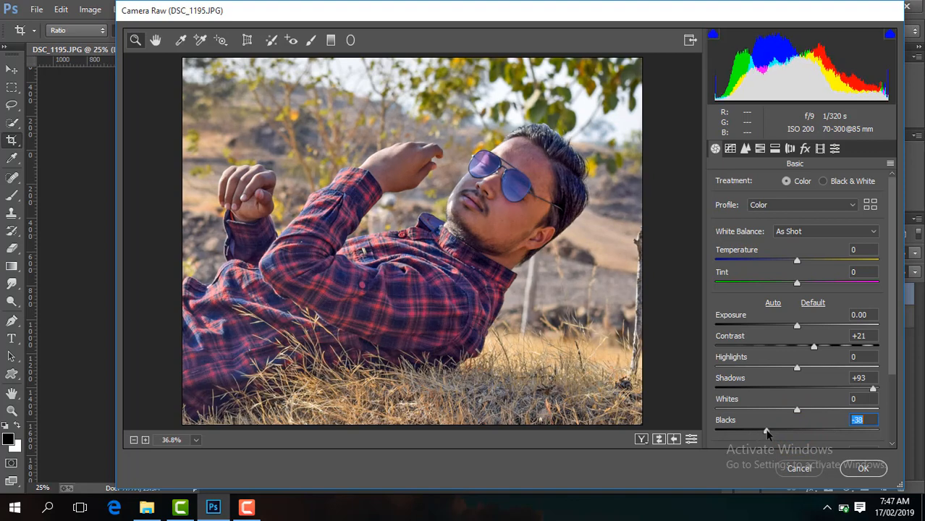
left_click_drag(891, 317, 890, 386)
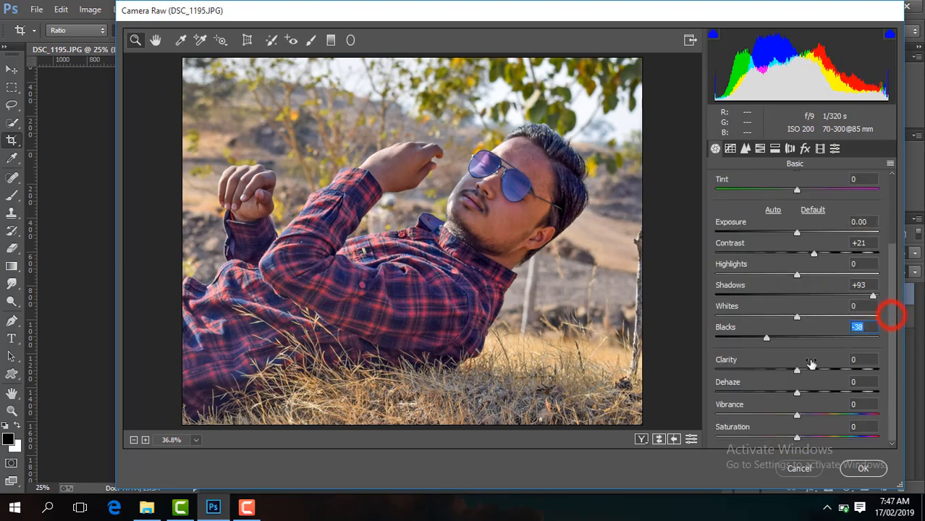
left_click_drag(814, 377, 817, 371)
left_click_drag(795, 415, 809, 420)
Step: Set the HSL saturation of Yellows to +25 and Greens to +40
left_click(760, 148)
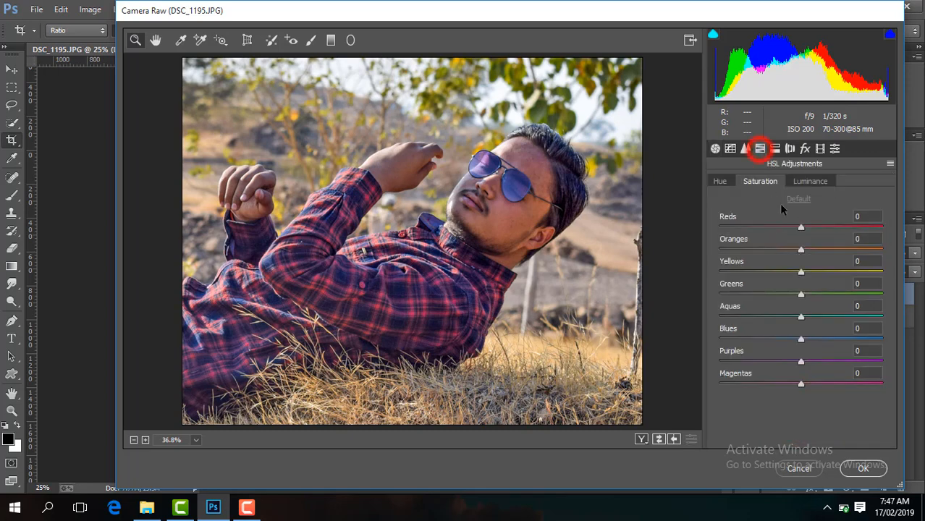
left_click_drag(737, 274, 687, 309)
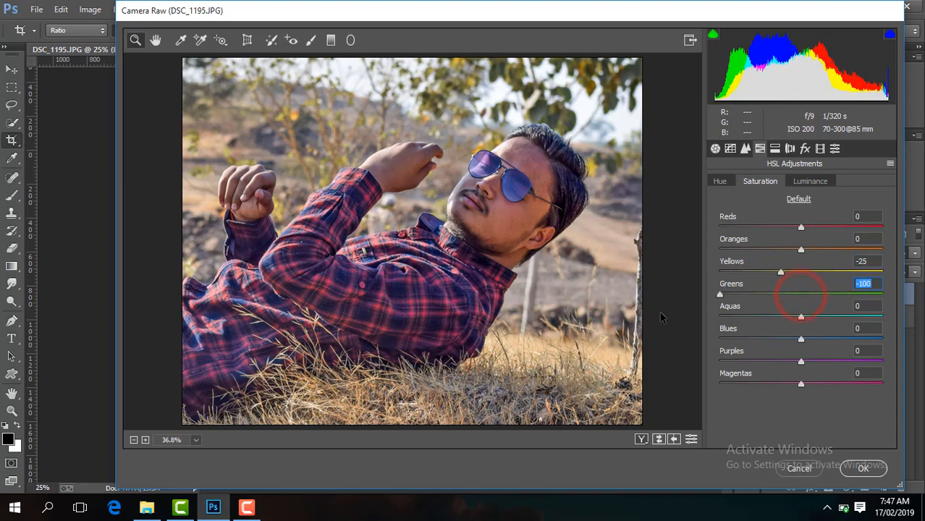
left_click(793, 271)
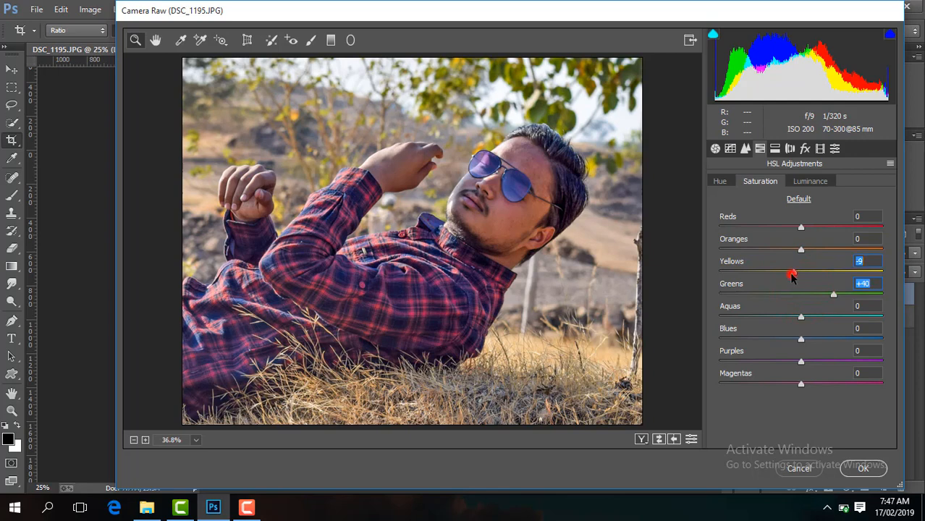
left_click_drag(792, 276, 695, 304)
Step: Set HSL hue to Greens -100 and Blues -32, saturation to Aquas -47, Blues -33 and Oranges -9, and luminance to Oranges +21
left_click(721, 182)
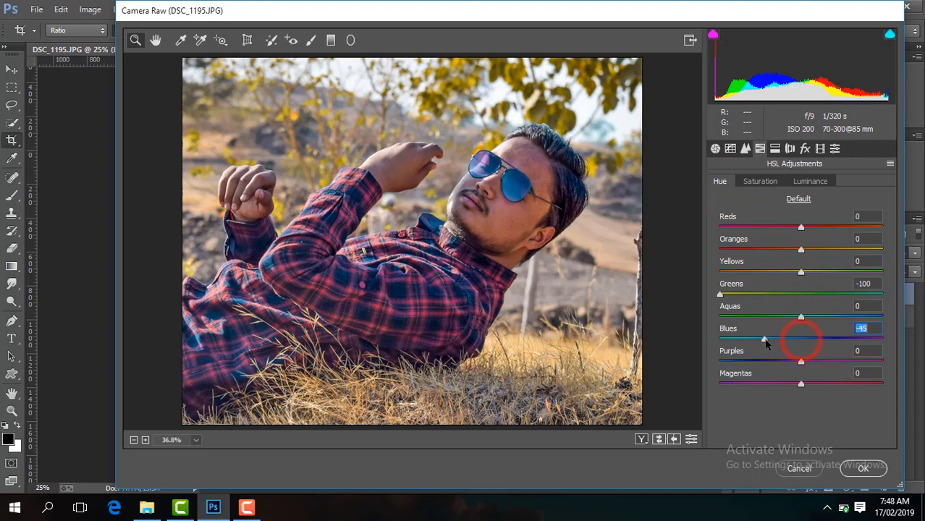
left_click(769, 183)
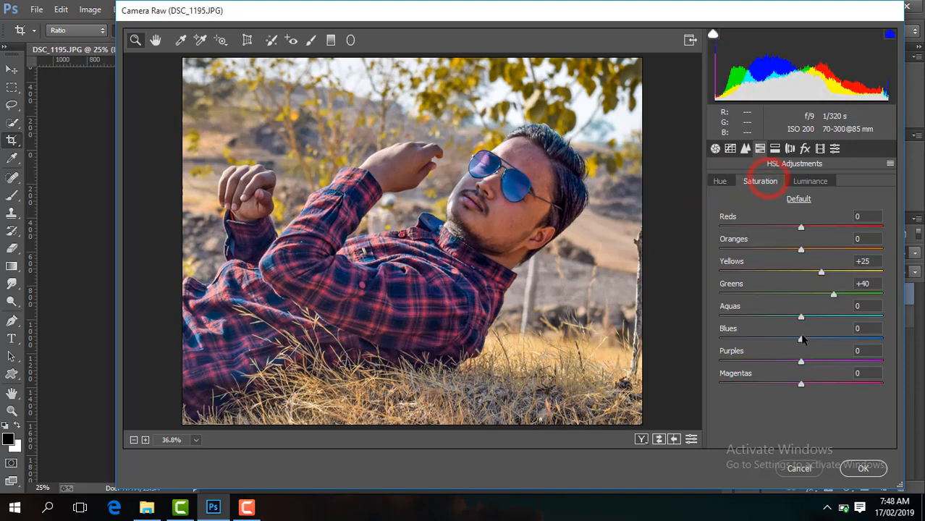
left_click_drag(702, 339, 789, 340)
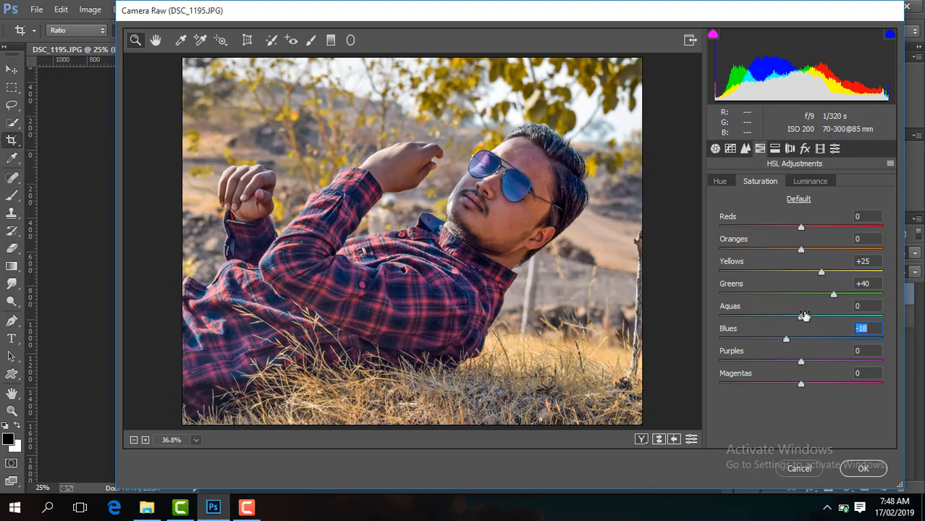
left_click(727, 183)
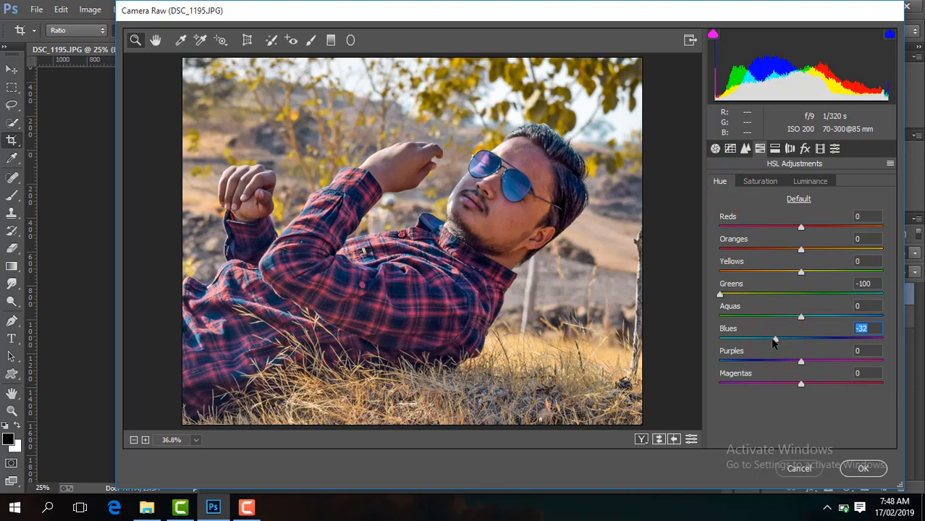
left_click(752, 184)
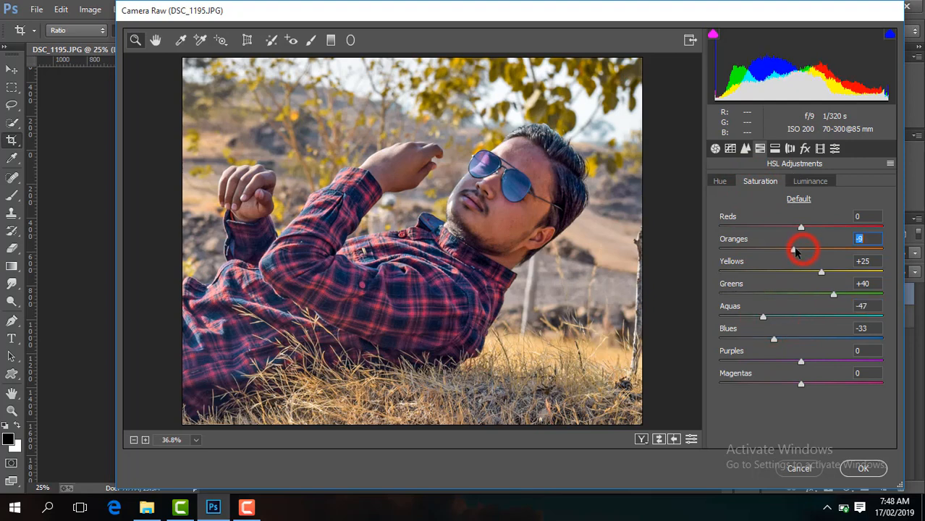
left_click(818, 183)
left_click_drag(800, 250, 819, 255)
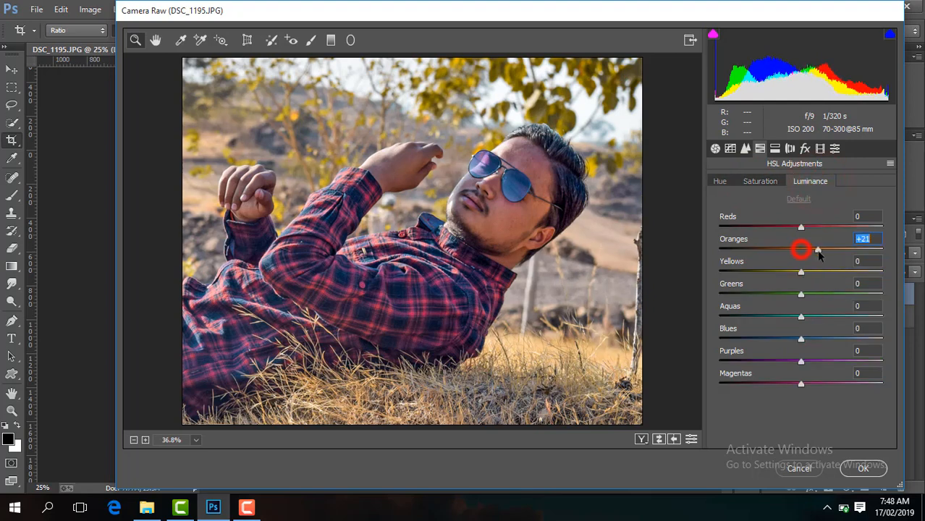
Step: Set the sharpening amount to 45 and raise the luminance noise reduction to smooth the photo
left_click(745, 149)
left_click_drag(721, 208, 764, 207)
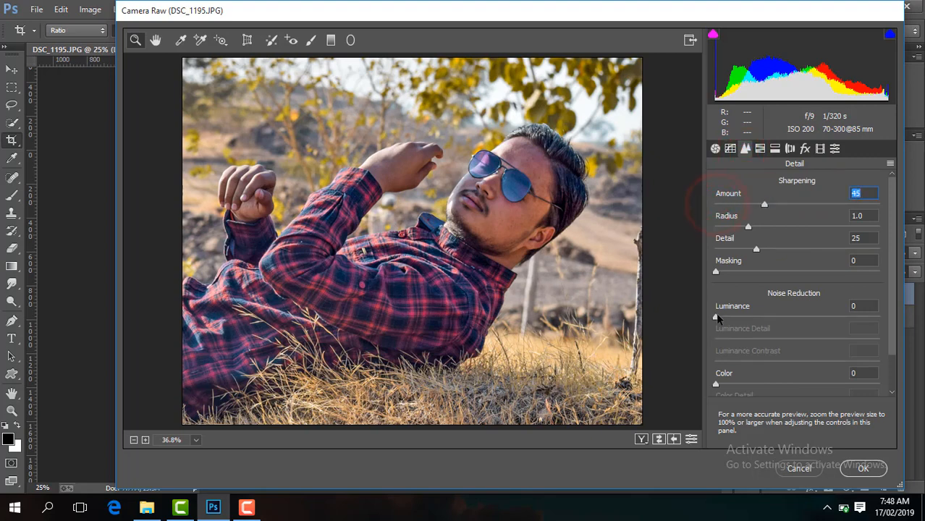
left_click_drag(716, 317, 778, 325)
Step: Set the post-crop vignetting amount to -33 and Exposure to +0.45, and apply the Camera Raw filter
left_click(805, 148)
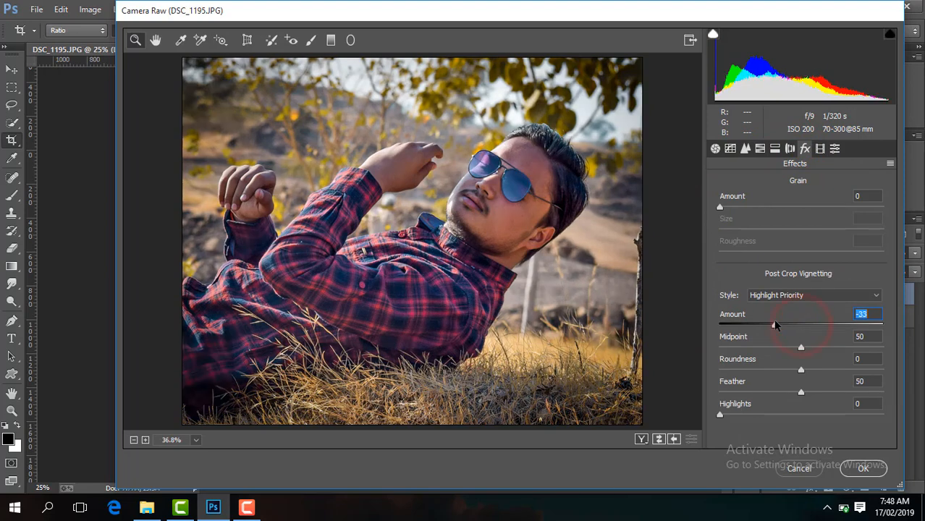
left_click(746, 150)
left_click(716, 149)
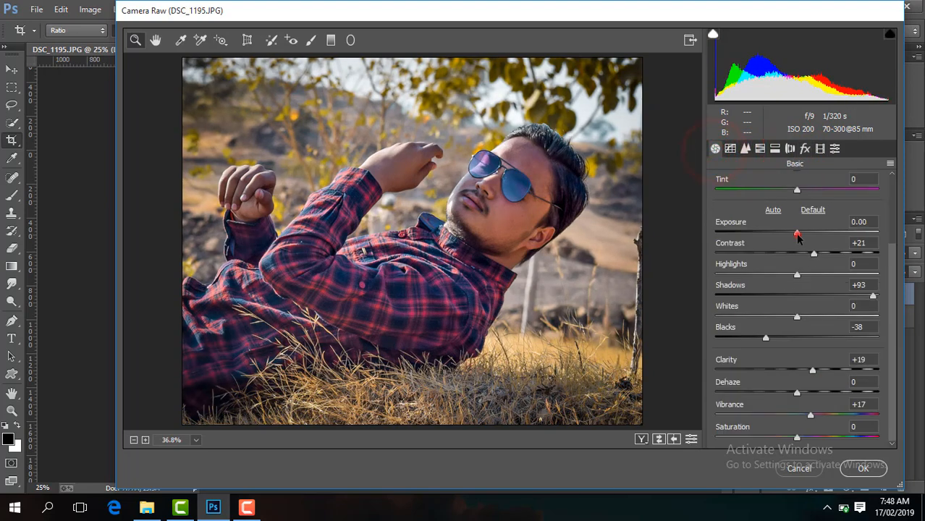
left_click_drag(797, 238, 806, 240)
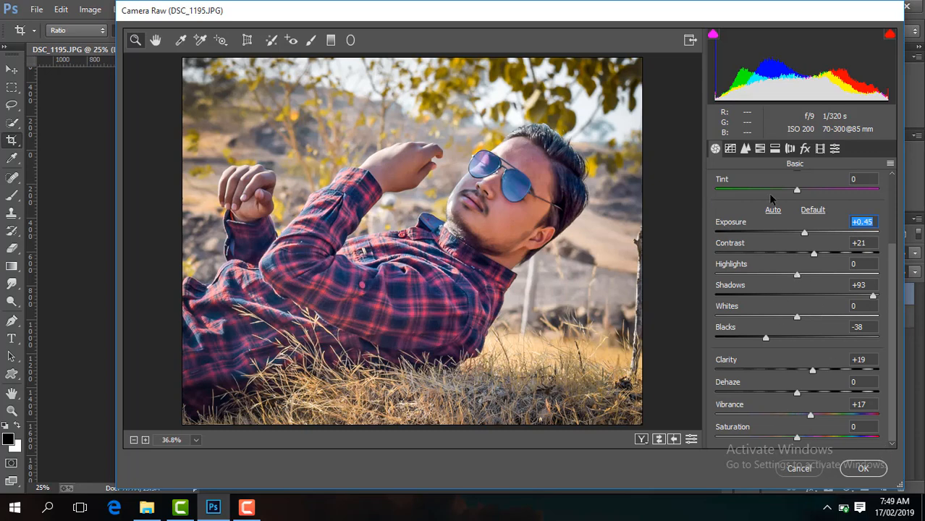
left_click(861, 469)
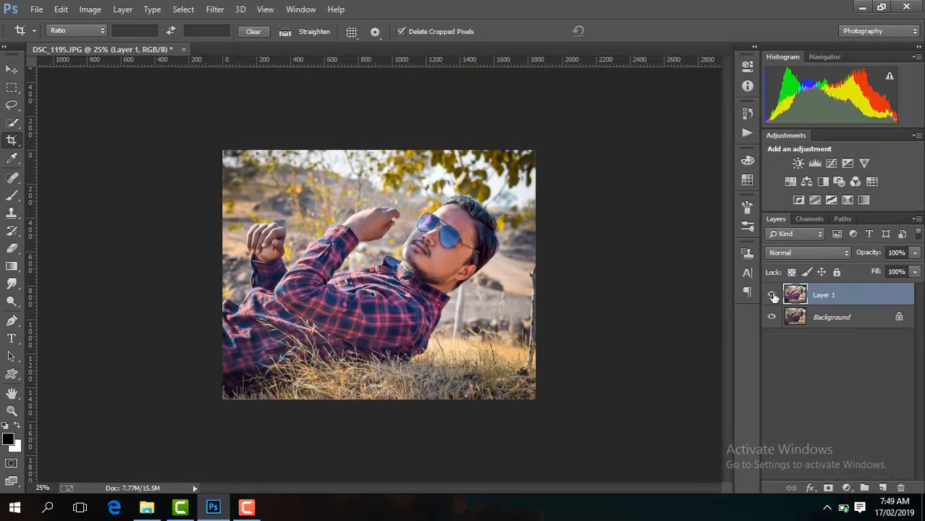
Step: Compare the photo before and after the Camera Raw edit by toggling the visibility of Layer 1
left_click(772, 294)
left_click(771, 294)
left_click(771, 295)
left_click(771, 295)
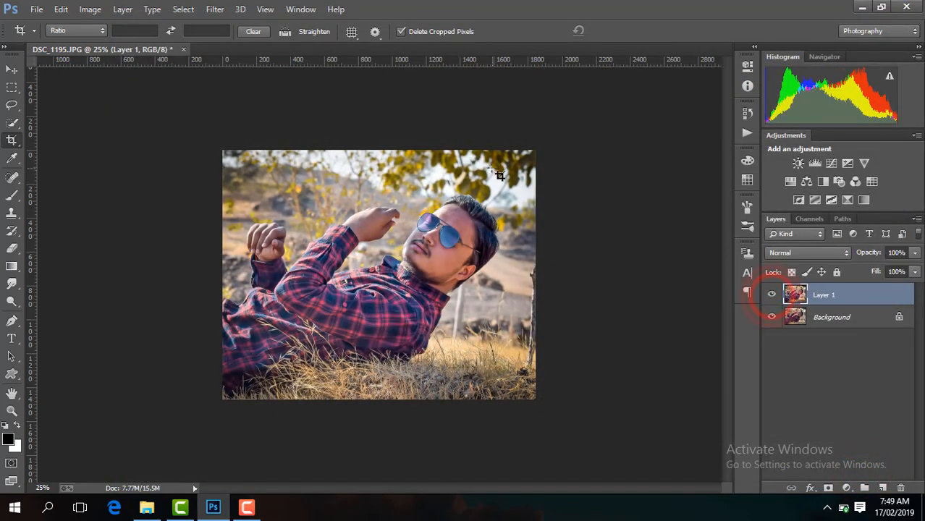
Step: Duplicate Layer 1 and select the man's face, neck and sunglasses with the Quick Selection tool
left_click(13, 124)
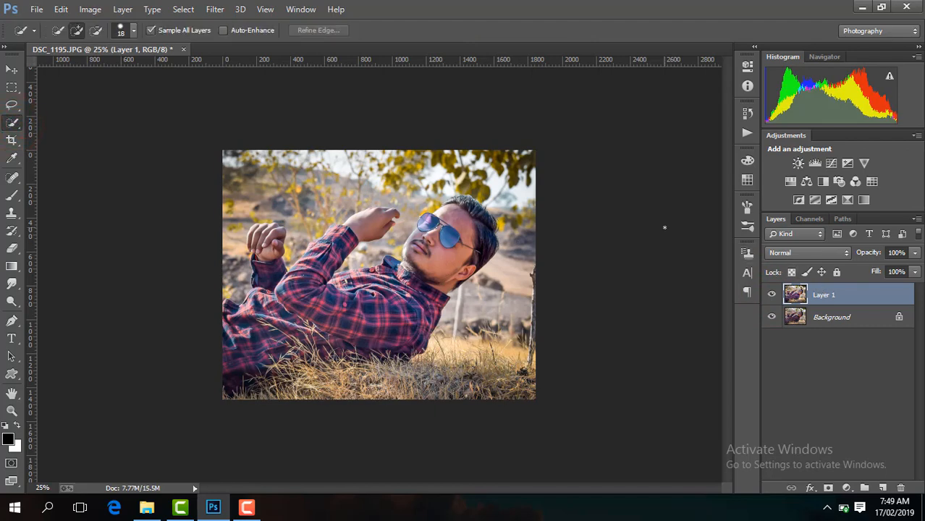
key("ctrl+j")
key("ctrl+plus")
key("ctrl+plus")
key("ctrl+plus")
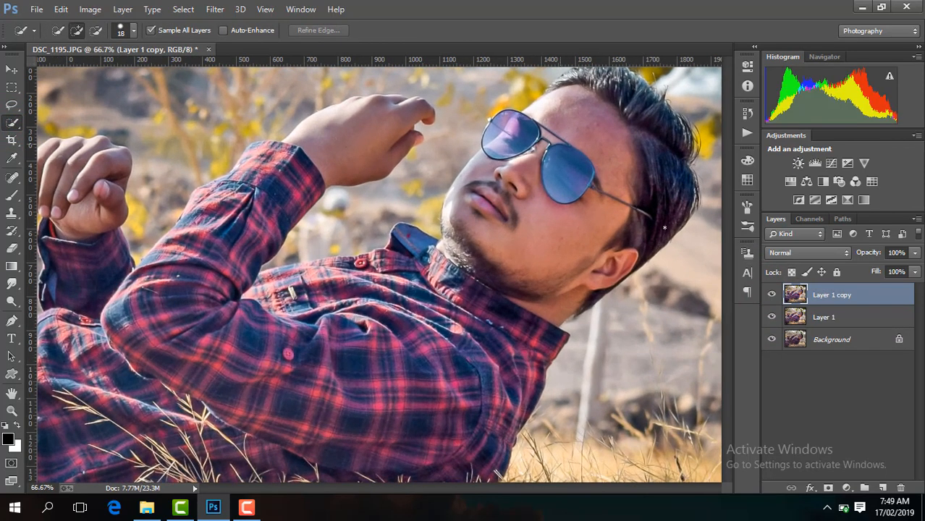
left_click_drag(505, 493, 541, 493)
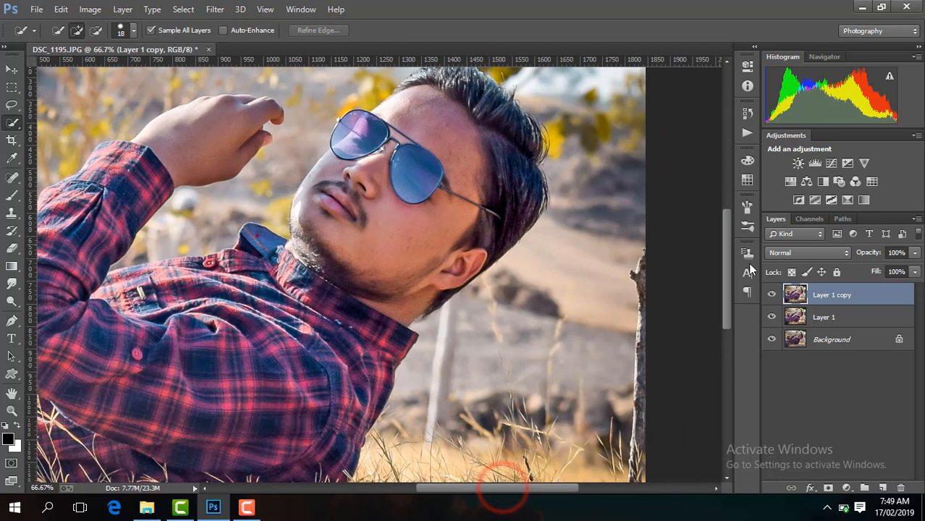
left_click_drag(727, 263, 723, 246)
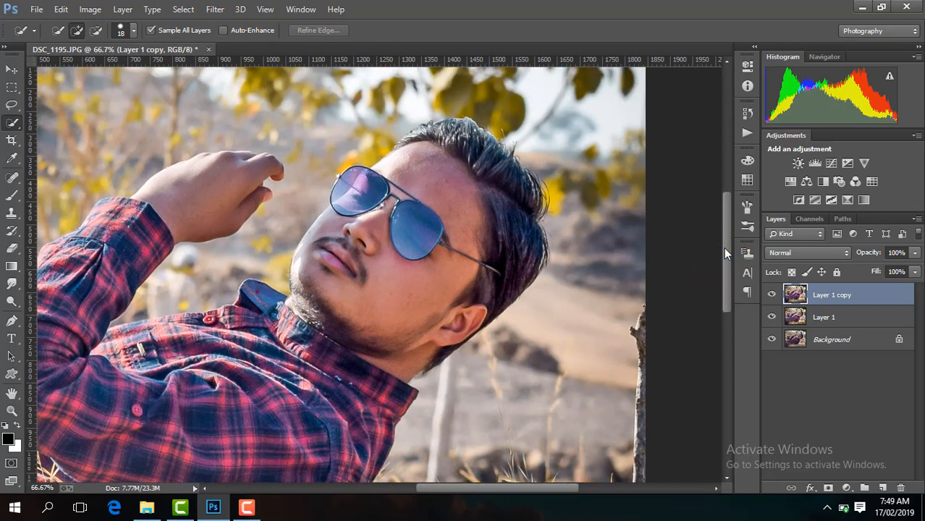
key("ctrl+plus")
left_click(501, 154)
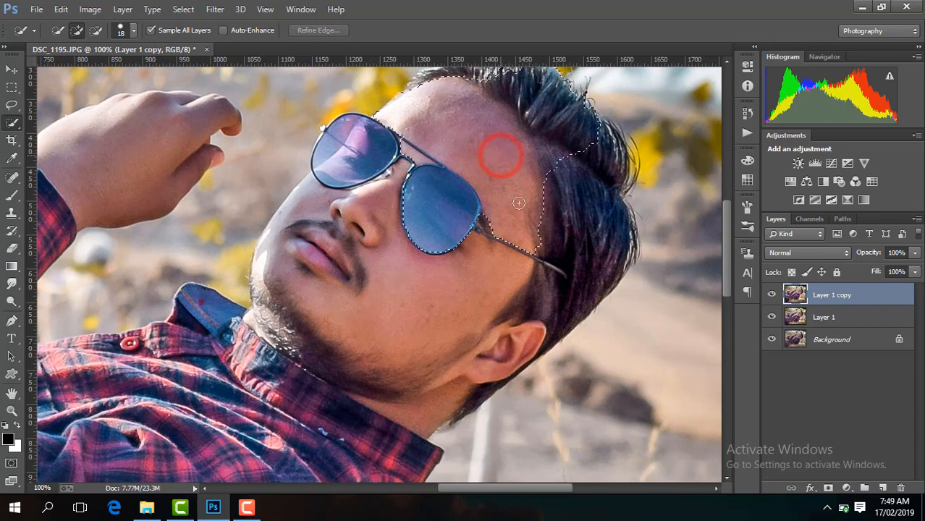
left_click(374, 310)
left_click(380, 174)
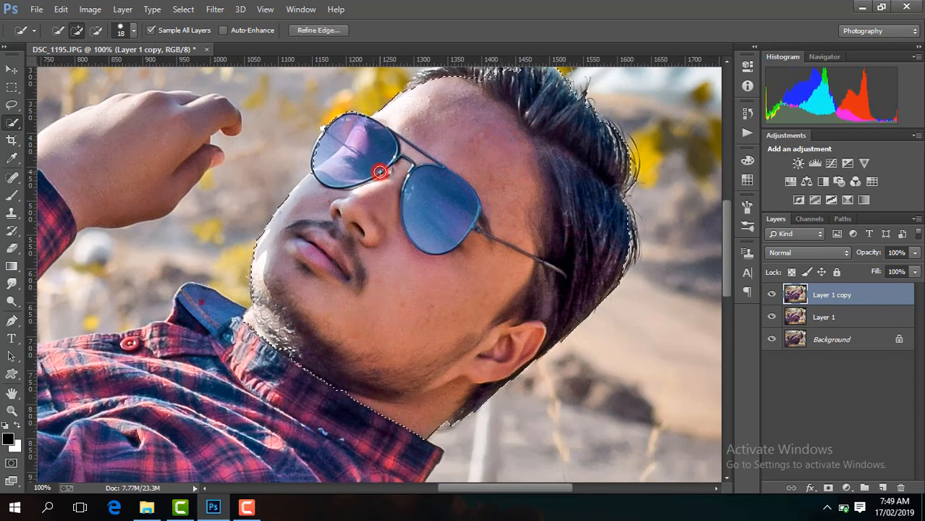
left_click(328, 169)
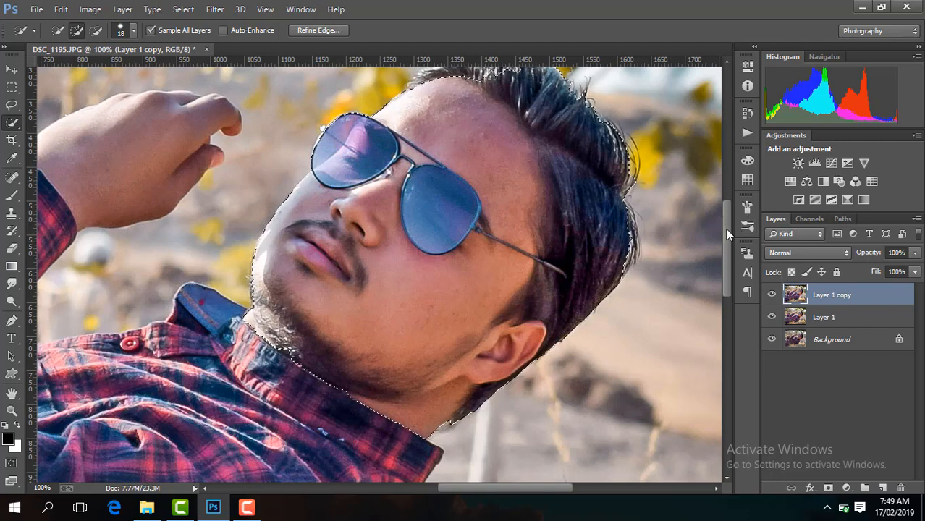
Step: Extend the quick selection over the top and front of the man's hair
left_click_drag(726, 225, 727, 214)
left_click(519, 112)
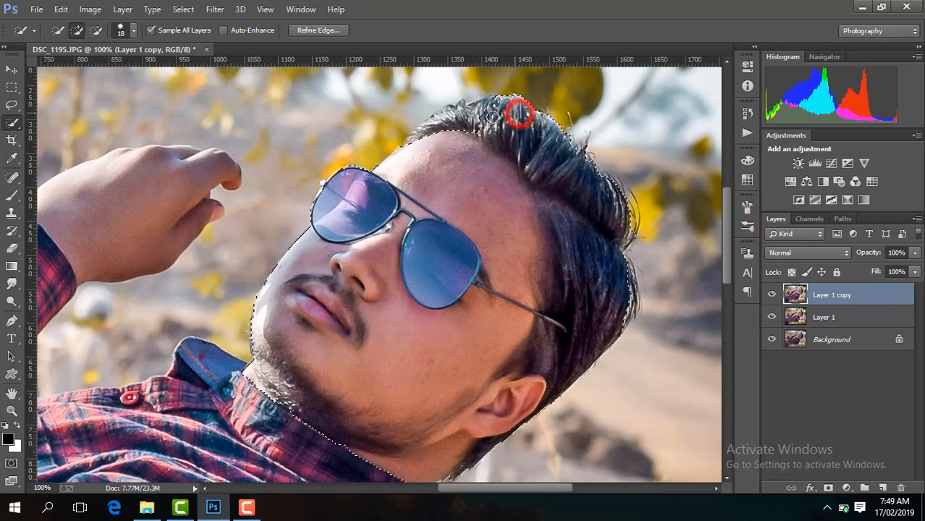
left_click(441, 116)
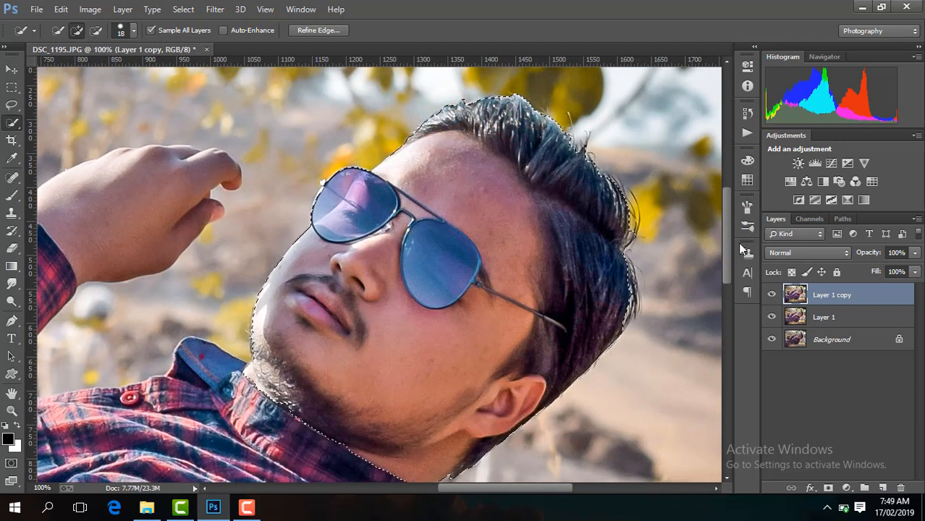
Step: Add the shirt collar and the upper shoulder area to the quick selection
left_click_drag(725, 225, 727, 282)
left_click(295, 302)
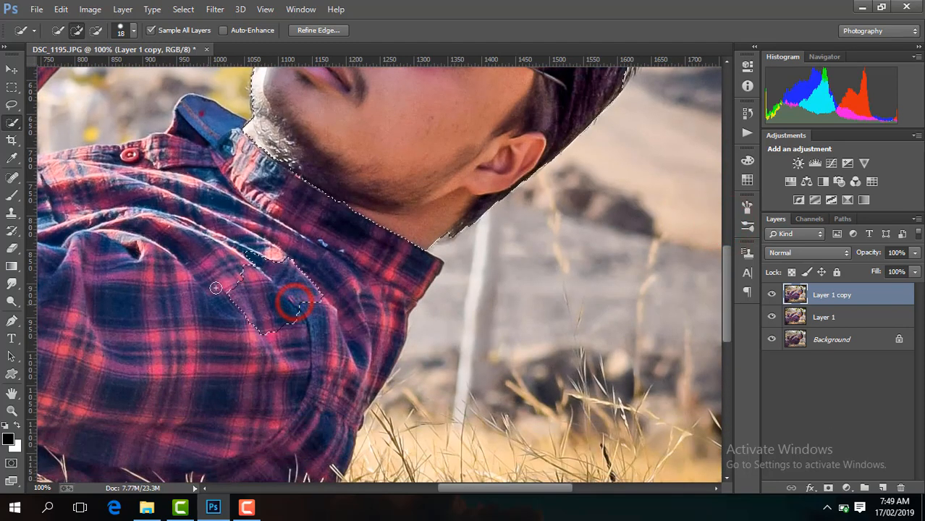
left_click(369, 223)
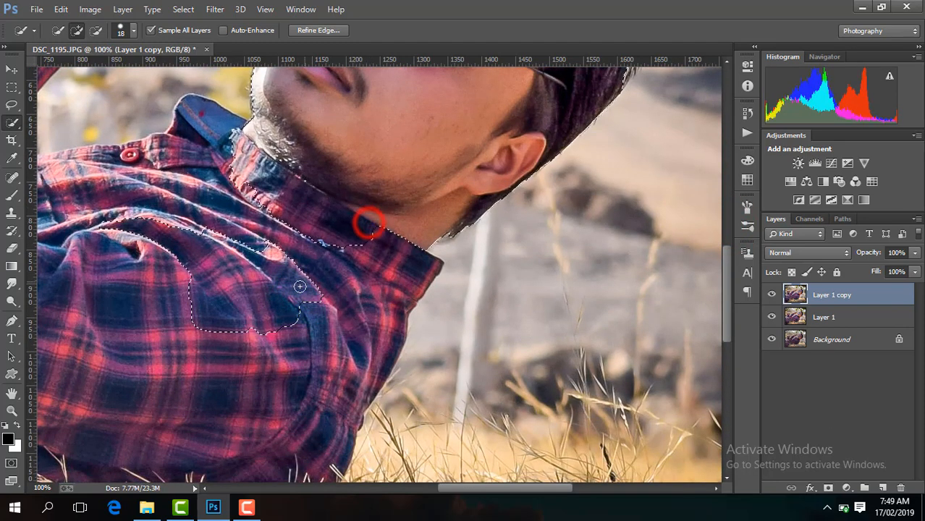
left_click(176, 199)
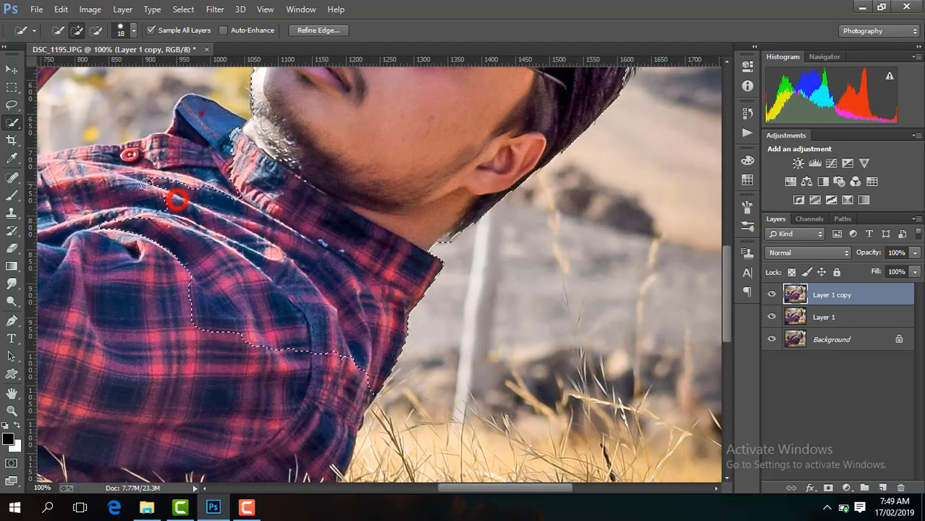
left_click(211, 126)
Step: Extend the quick selection over the shirt's chest, pocket and button edge and the bent sleeve down to the elbow
left_click_drag(524, 493, 457, 488)
left_click(464, 263)
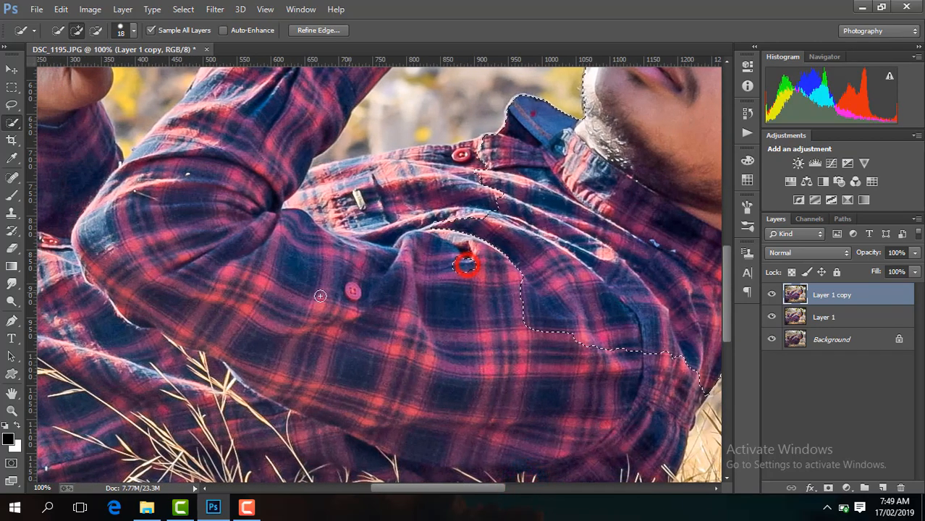
left_click(460, 194)
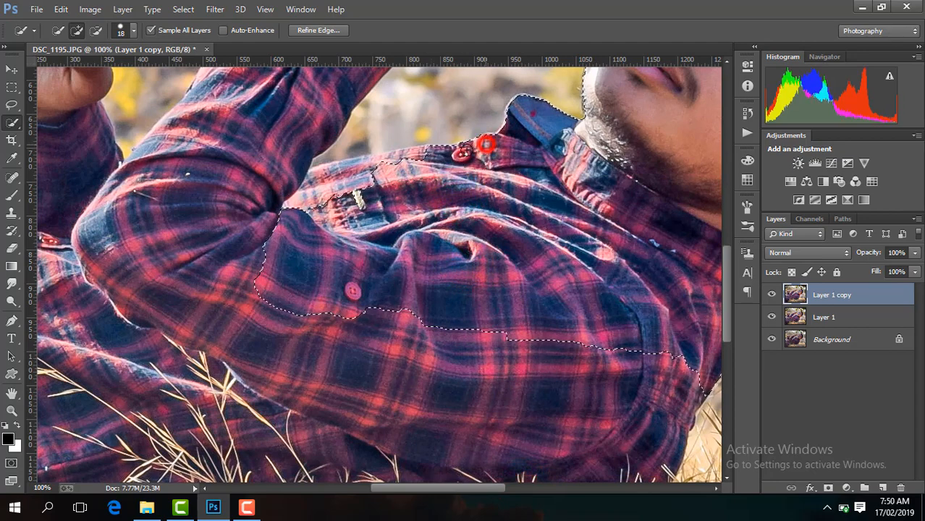
left_click(353, 174)
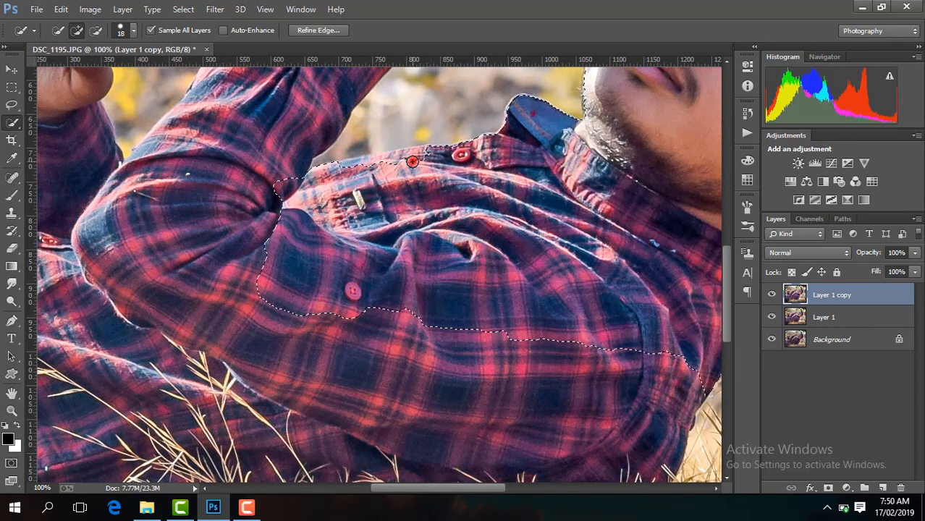
left_click(402, 156)
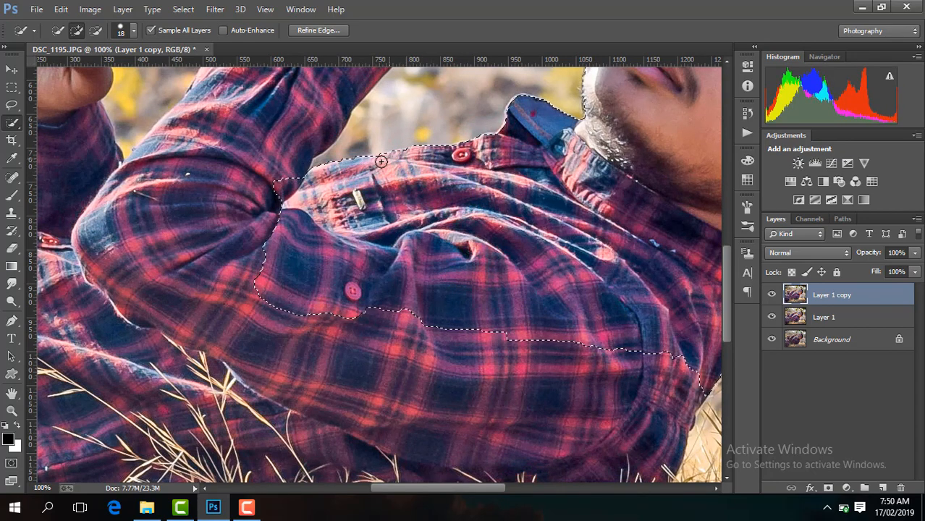
left_click(352, 296)
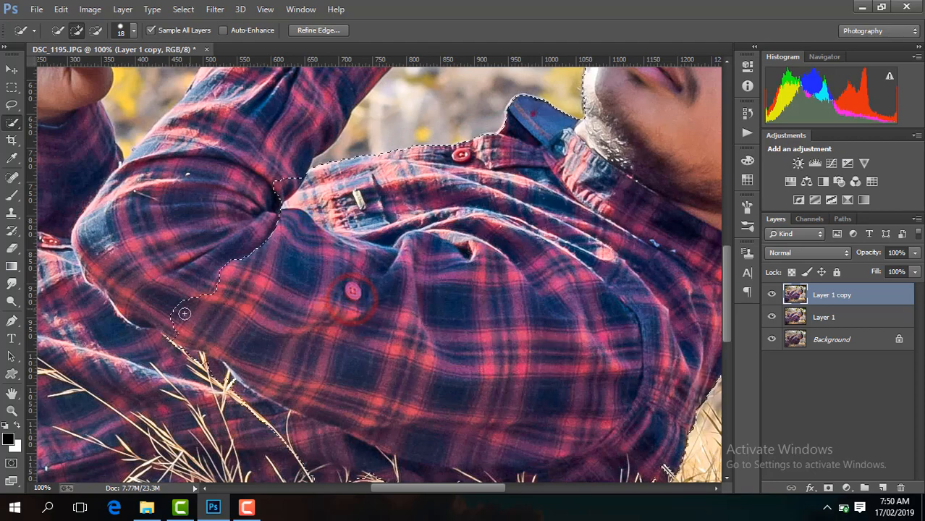
left_click(192, 235)
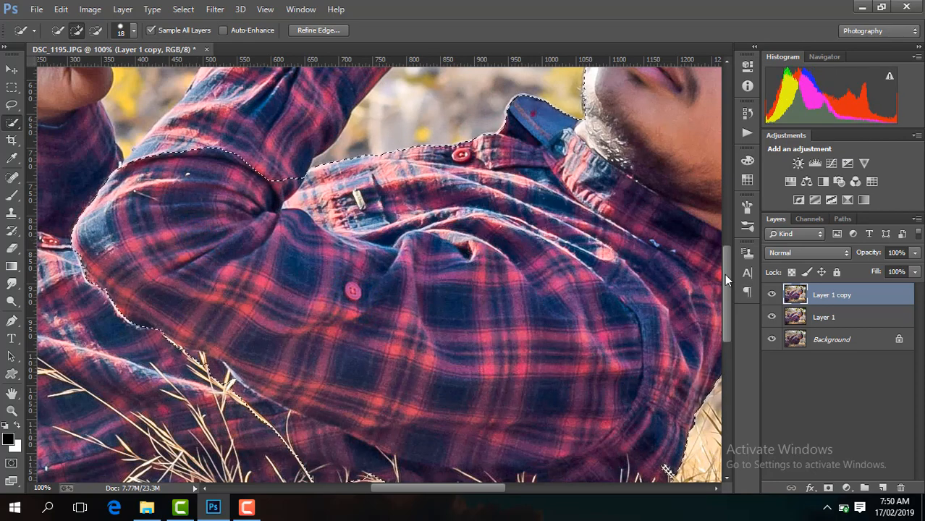
Step: Add the lower part of the shirt beneath the elbow, out to the photo's edge, to the quick selection
left_click_drag(726, 254, 726, 283)
left_click(155, 248)
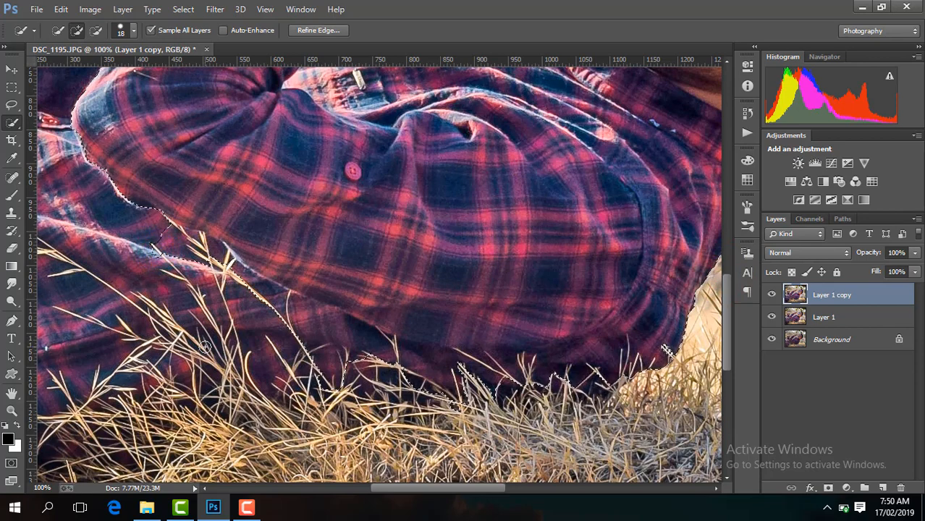
key("ctrl+minus")
key("ctrl+minus")
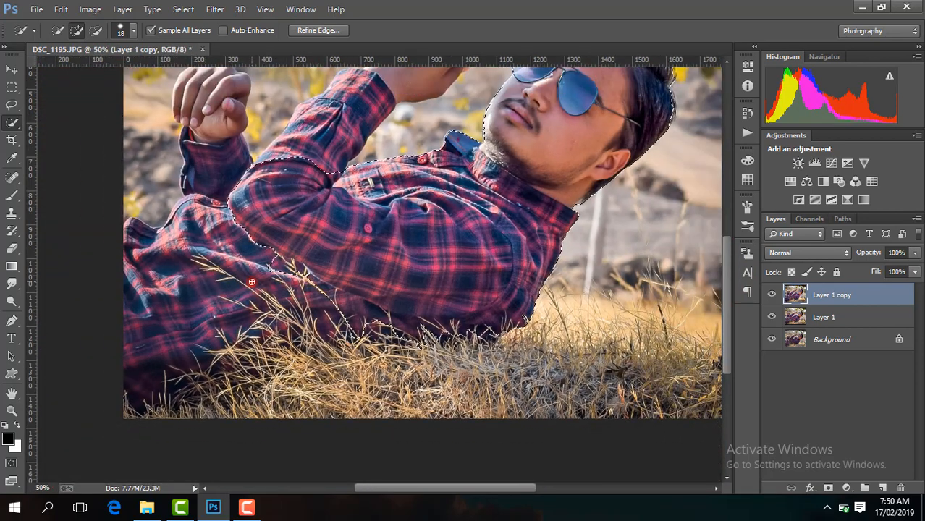
left_click(251, 281)
left_click(354, 315)
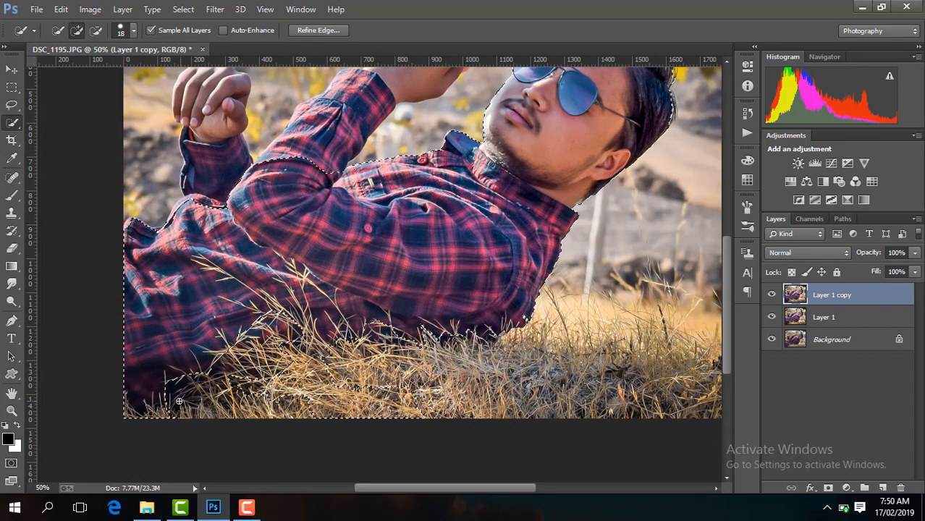
Step: Add the strip of dry grass across the bottom of the photo to the selection, enlarging the brush to 43 px
mouse_move(178, 401)
left_mouse_down()
mouse_move(290, 366)
mouse_move(376, 384)
mouse_move(492, 354)
mouse_move(622, 370)
left_mouse_up()
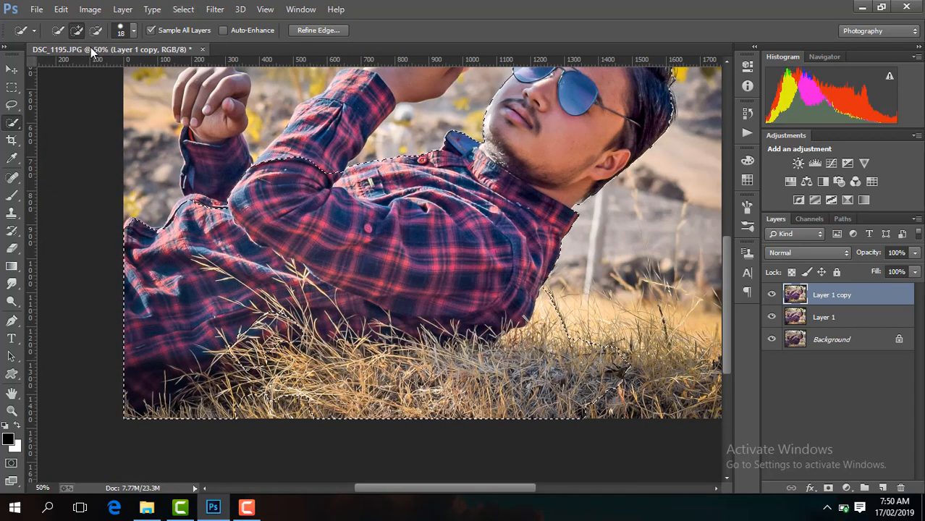
left_click(131, 30)
left_click_drag(78, 69, 85, 68)
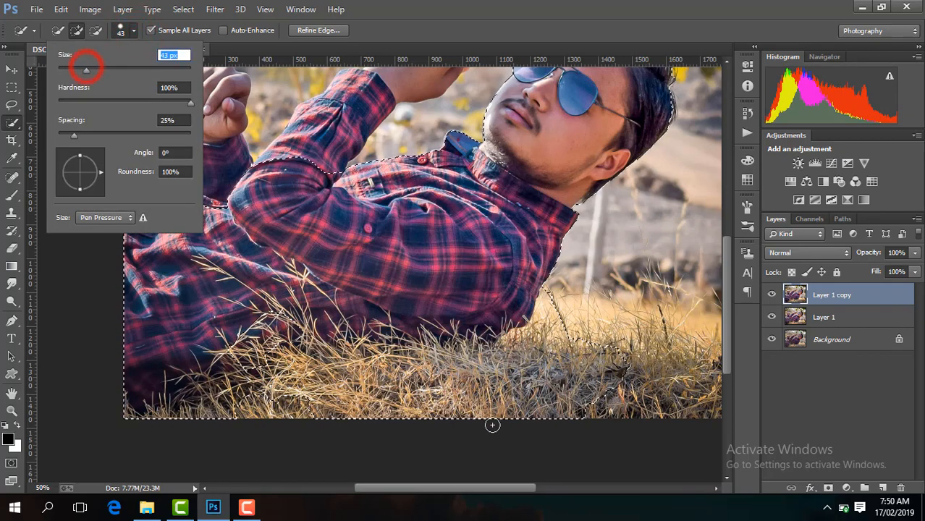
left_click(492, 426)
left_click_drag(309, 316, 272, 348)
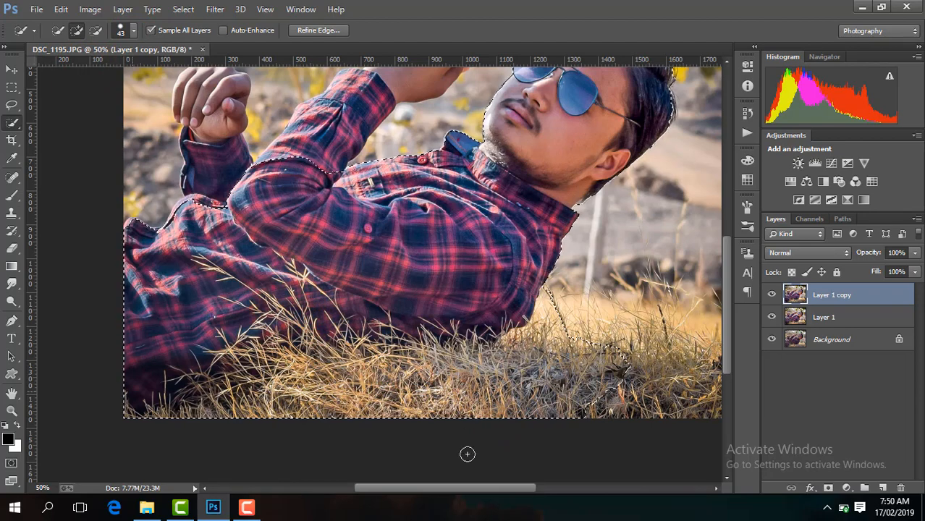
left_click_drag(473, 491, 519, 489)
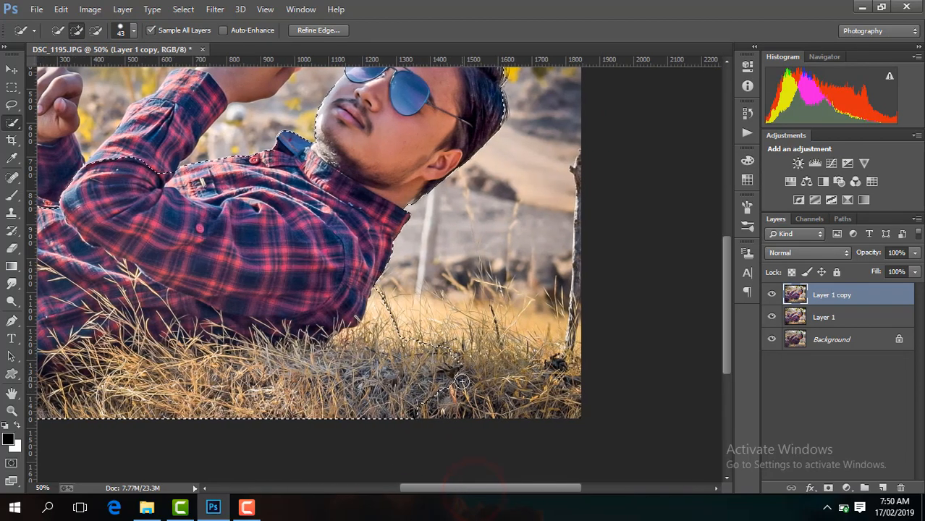
mouse_move(461, 378)
left_mouse_down()
mouse_move(589, 393)
mouse_move(570, 355)
mouse_move(545, 363)
left_mouse_up()
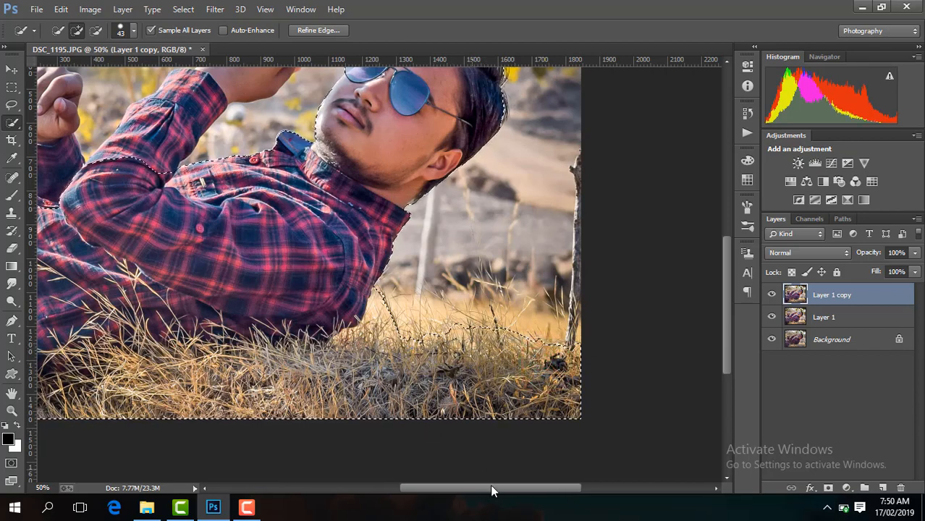
Step: Refine the selection along the shirt's upper edge at the waist, filling the gaps around its folds
left_click_drag(491, 487, 432, 485)
key("ctrl+plus")
key("ctrl+plus")
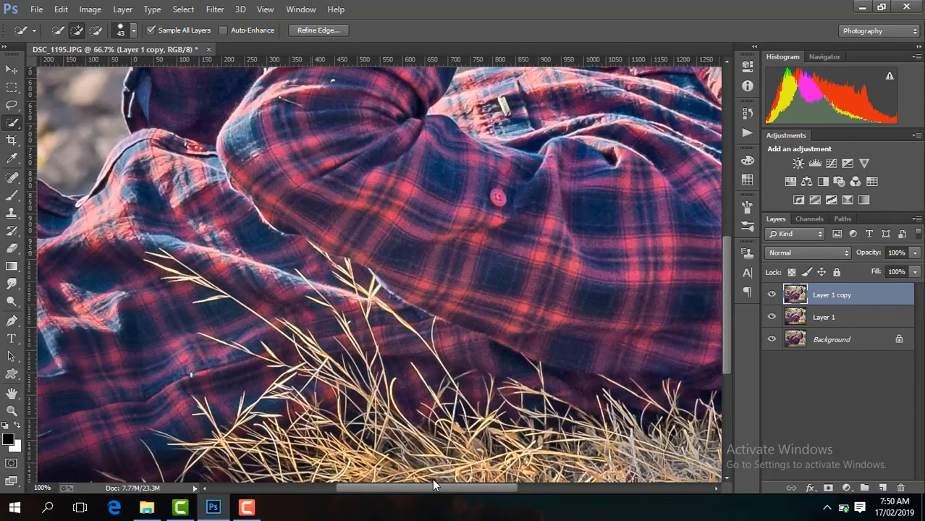
left_click_drag(162, 131, 203, 148)
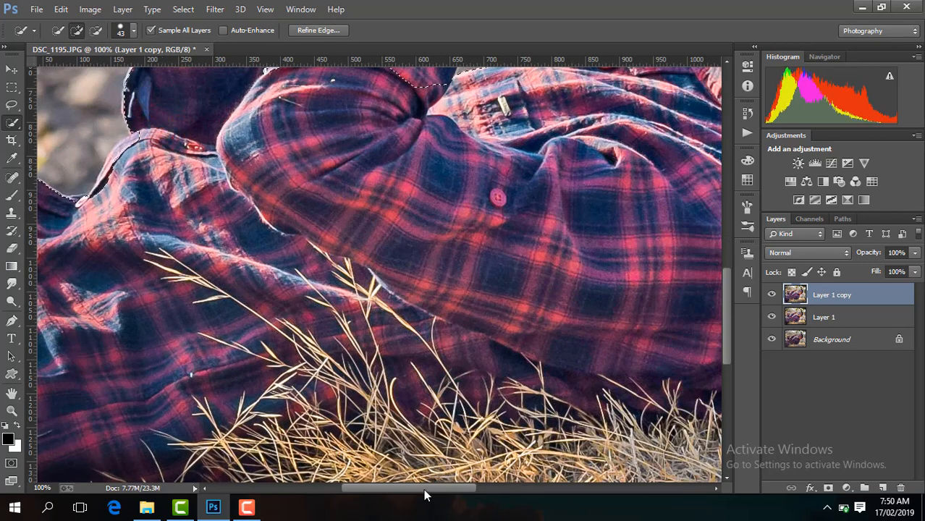
left_click_drag(425, 488, 395, 488)
left_click(196, 198)
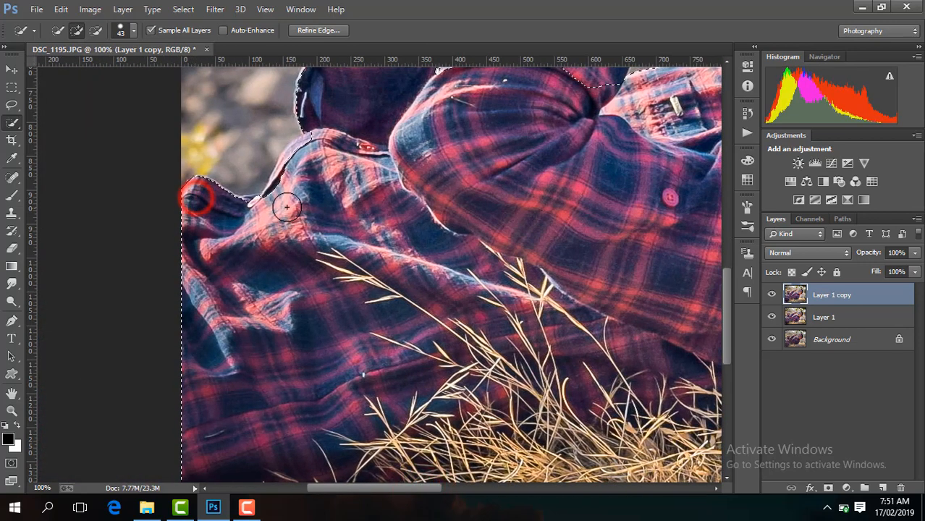
left_click(309, 157)
left_click(270, 205)
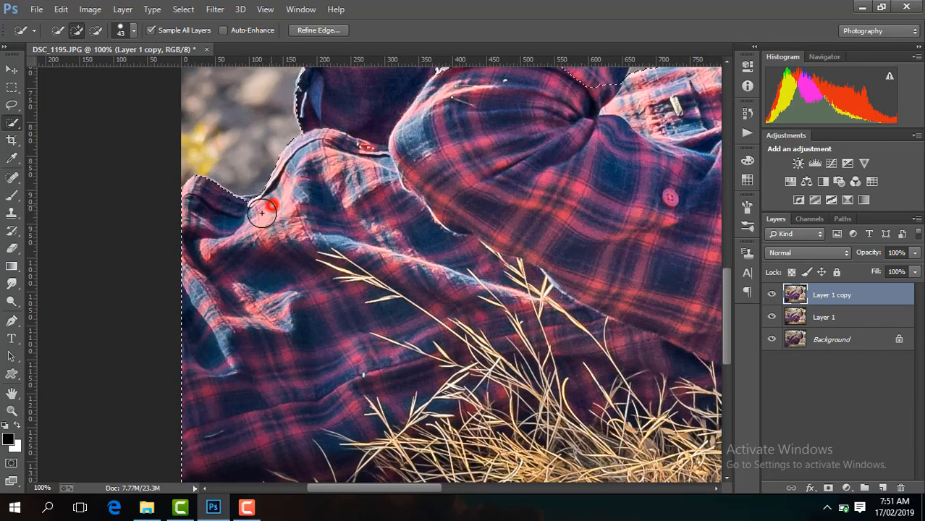
left_click(249, 205)
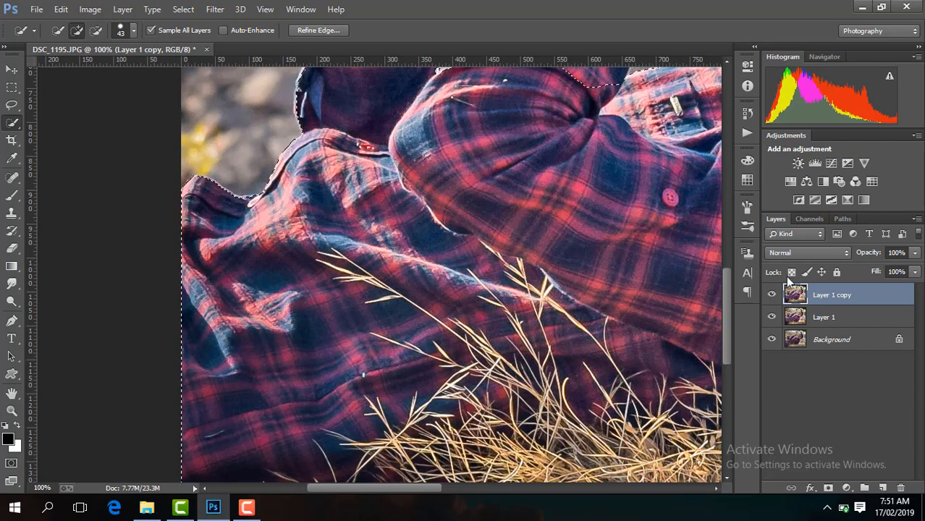
Step: Add the raised fist and the forearm sleeve of the bent arm to the quick selection
left_click_drag(727, 303, 727, 246)
left_click(354, 140)
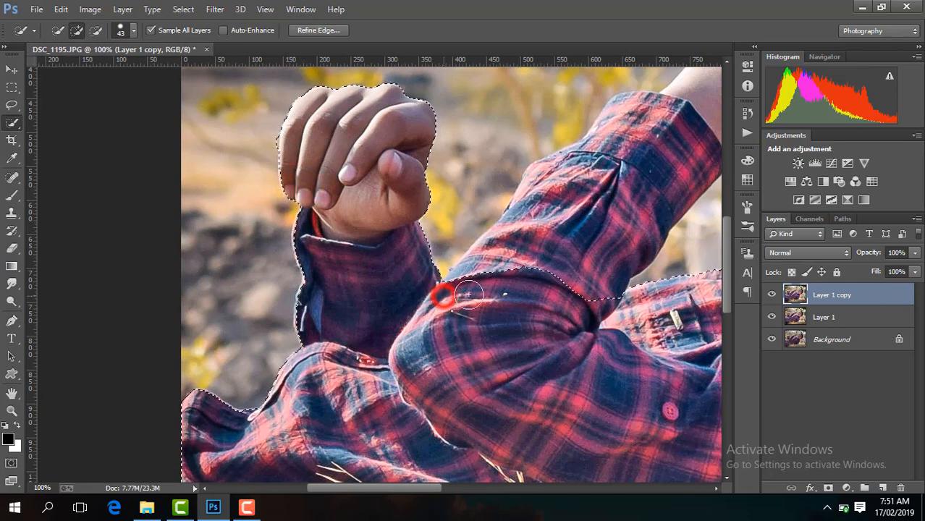
left_click(565, 261)
left_click(555, 183)
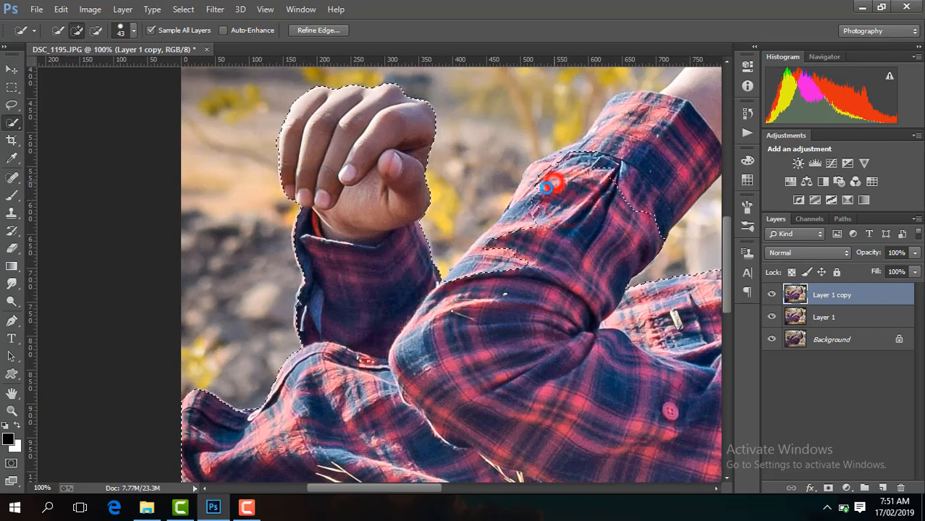
left_click(530, 209)
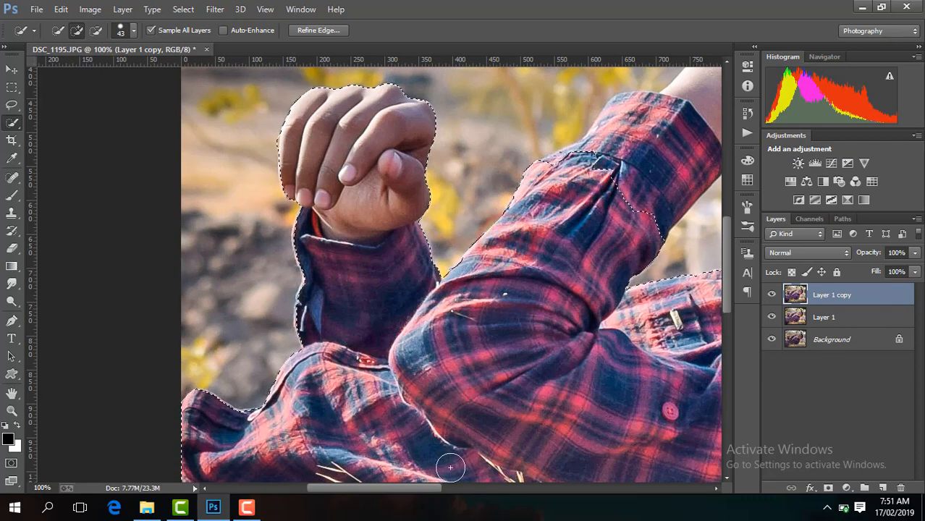
Step: Add the cuff of the bent arm's sleeve to the quick selection
left_click_drag(418, 488, 466, 489)
left_click_drag(454, 142, 425, 131)
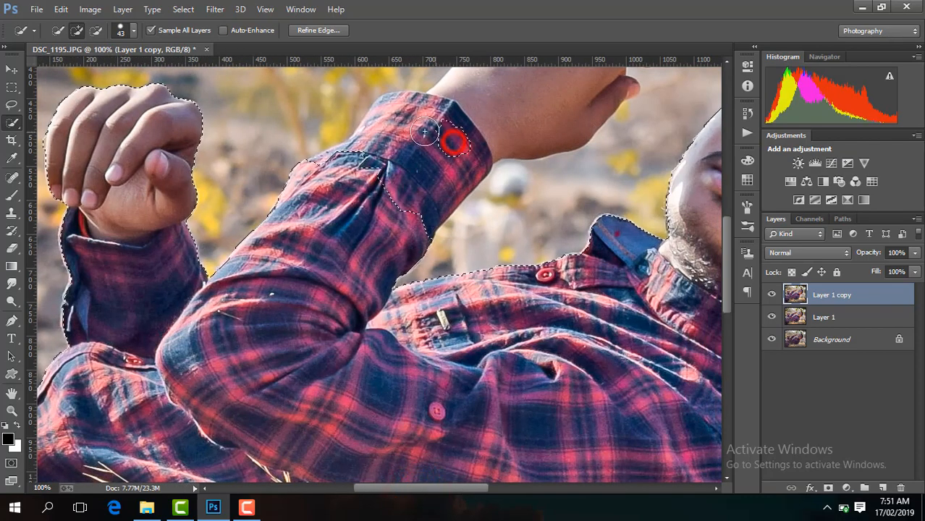
left_click(423, 125)
left_click(386, 110)
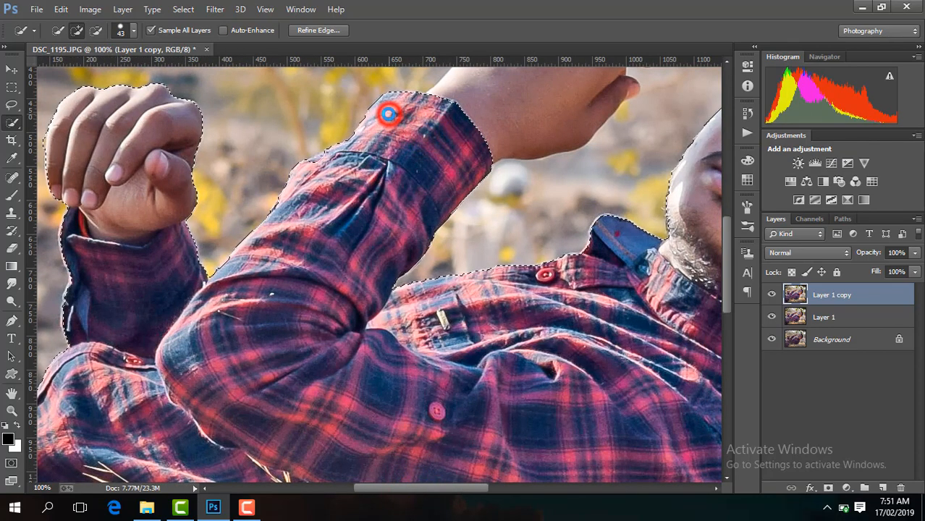
left_click(323, 169)
Step: Add the bare hand and fingers near the face to the quick selection
left_click_drag(433, 488, 486, 497)
left_click_drag(726, 270, 726, 247)
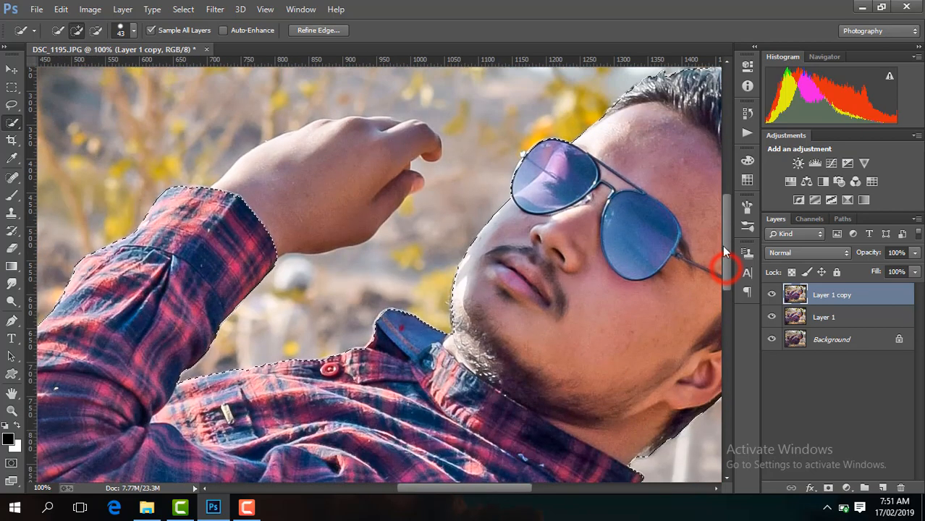
left_click(297, 168)
left_click(410, 138)
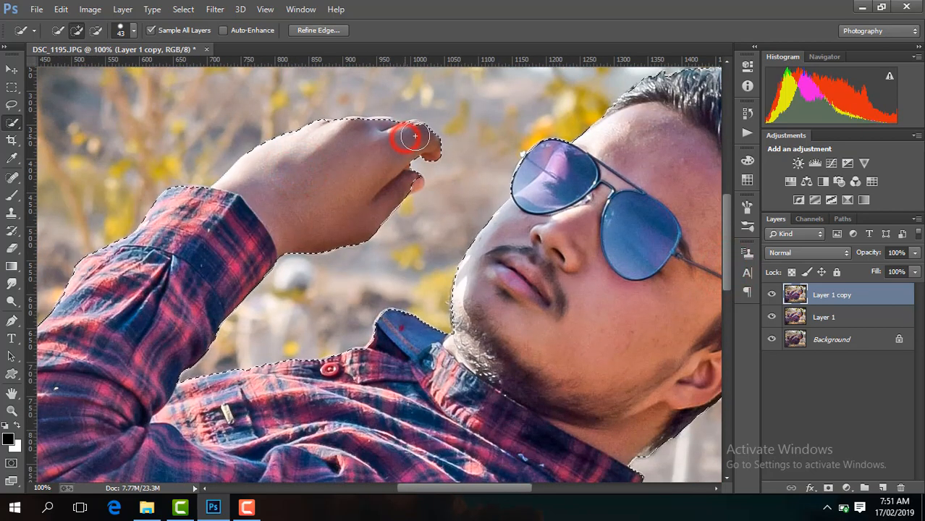
left_click(422, 137)
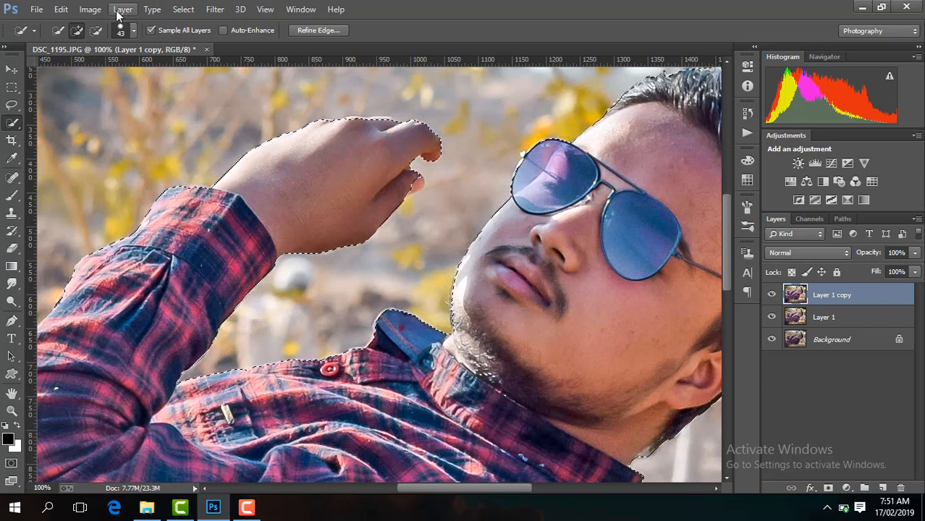
Step: Reduce the selection brush to 22 px and touch up the selection around the fingers of the hand near the face
left_click(130, 32)
left_click_drag(59, 69, 72, 70)
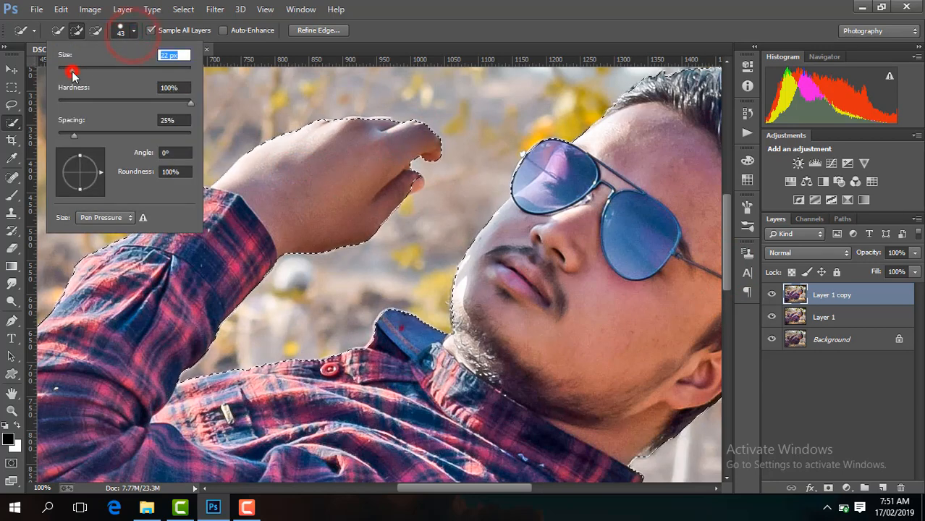
left_click(414, 181)
key("ctrl+d")
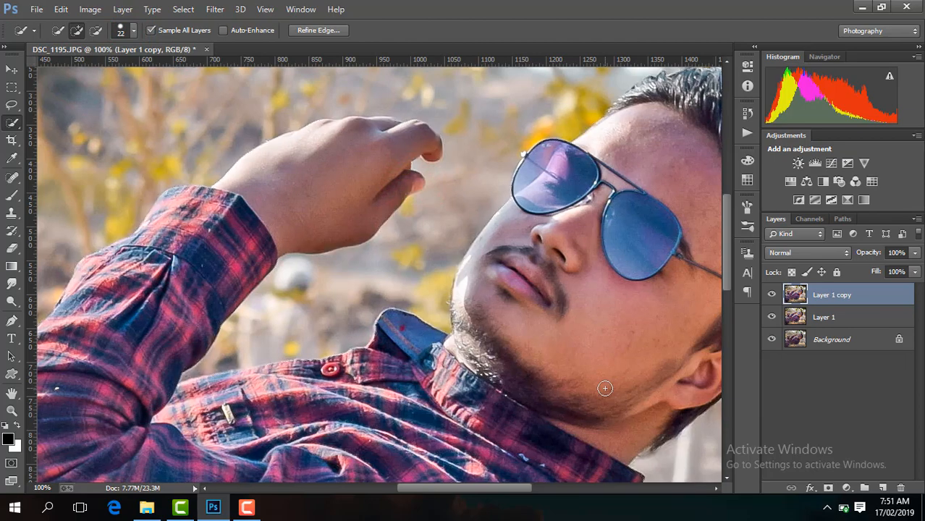
key("ctrl+minus")
left_click_drag(728, 296, 721, 317)
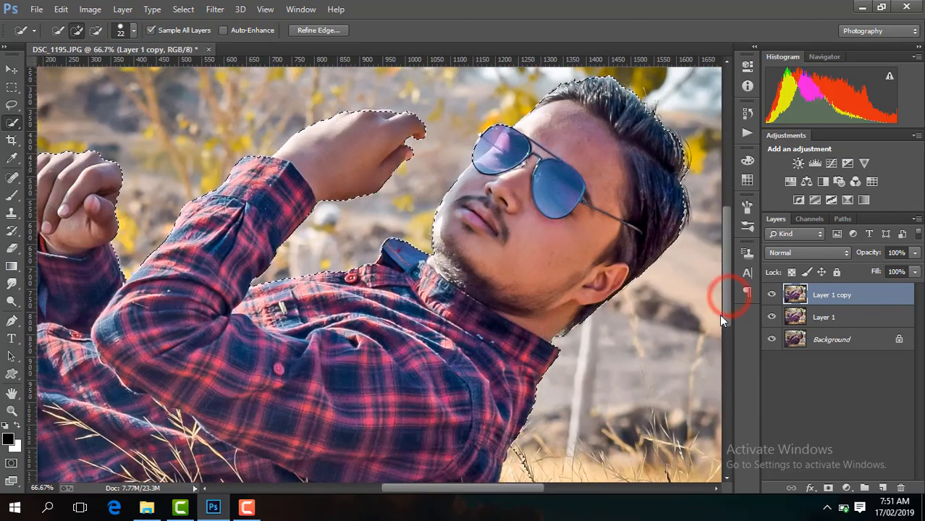
left_click_drag(384, 116, 375, 115)
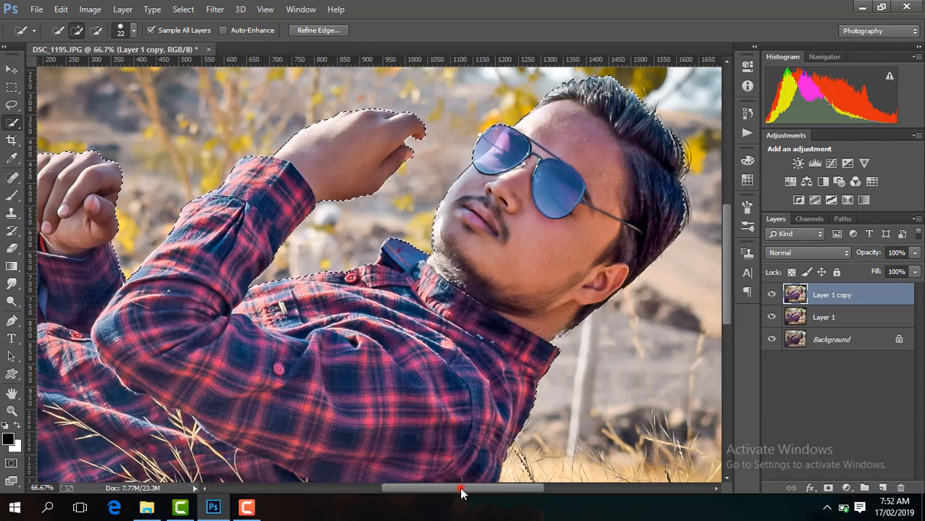
Step: Subtract the patch of background grass beside the man's shoulder from the selection
left_click_drag(461, 489, 506, 489)
left_click_drag(729, 292, 728, 338)
left_click(96, 30)
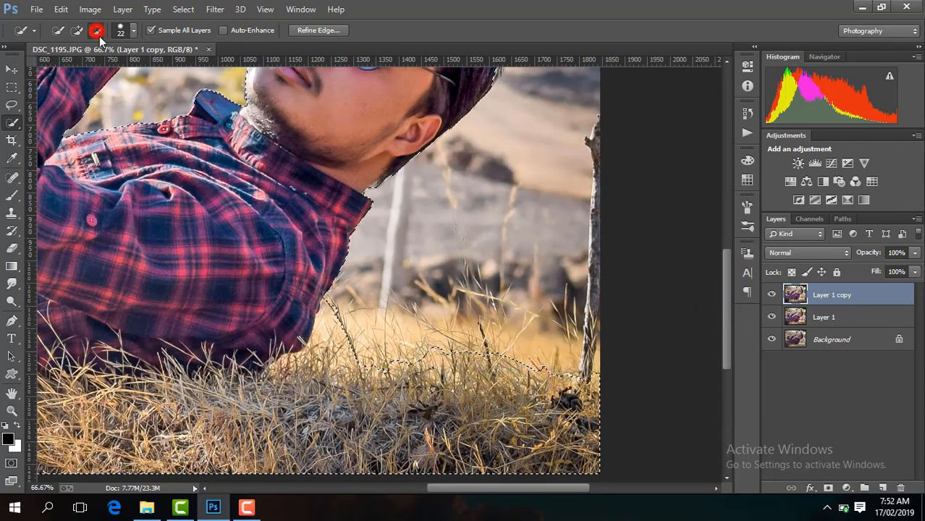
left_click(335, 303)
left_click(341, 318)
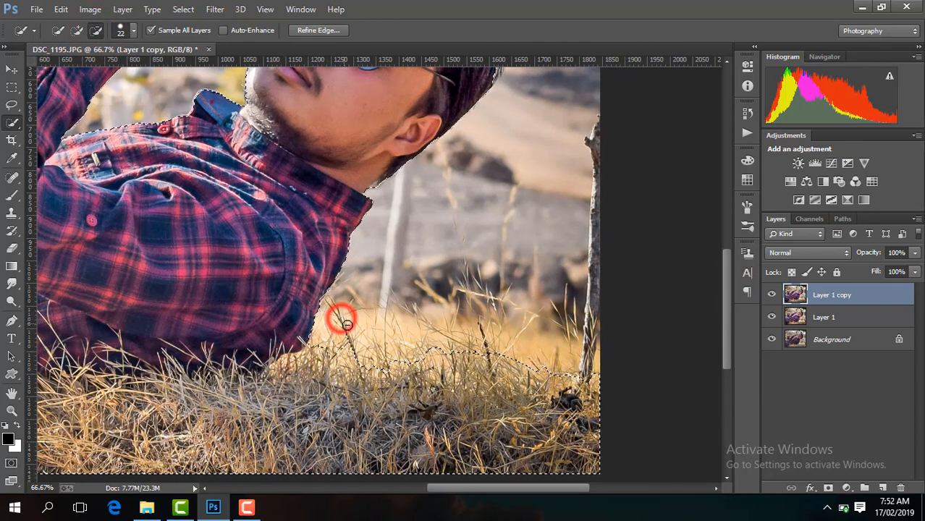
Step: Open Refine Edge and brush over the border of the grass between the man's shoulder and the fence post with the size 35 brush
left_click(323, 30)
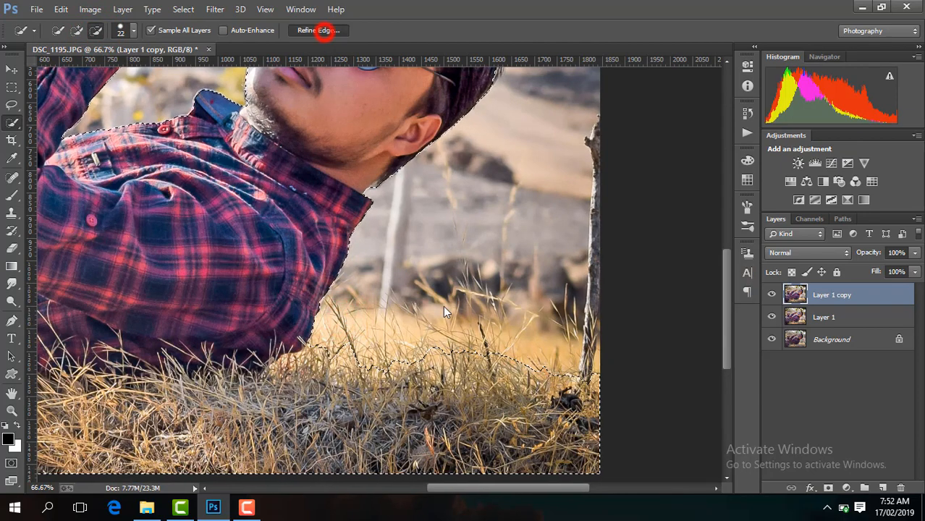
left_click(591, 381)
left_click_drag(590, 382, 508, 334)
mouse_move(428, 358)
left_mouse_down()
mouse_move(508, 337)
mouse_move(436, 331)
mouse_move(498, 344)
mouse_move(445, 316)
mouse_move(398, 354)
mouse_move(411, 369)
mouse_move(378, 365)
mouse_move(446, 353)
mouse_move(378, 347)
mouse_move(430, 364)
mouse_move(373, 348)
mouse_move(332, 358)
mouse_move(320, 354)
mouse_move(336, 348)
mouse_move(314, 345)
mouse_move(326, 316)
mouse_move(324, 339)
mouse_move(349, 359)
mouse_move(336, 342)
mouse_move(341, 333)
mouse_move(375, 378)
mouse_move(331, 302)
mouse_move(350, 336)
mouse_move(336, 315)
mouse_move(345, 317)
mouse_move(339, 333)
mouse_move(451, 362)
mouse_move(361, 332)
mouse_move(441, 330)
mouse_move(483, 359)
left_mouse_up()
mouse_move(599, 375)
left_mouse_down()
mouse_move(587, 329)
mouse_move(595, 312)
mouse_move(583, 376)
left_mouse_up()
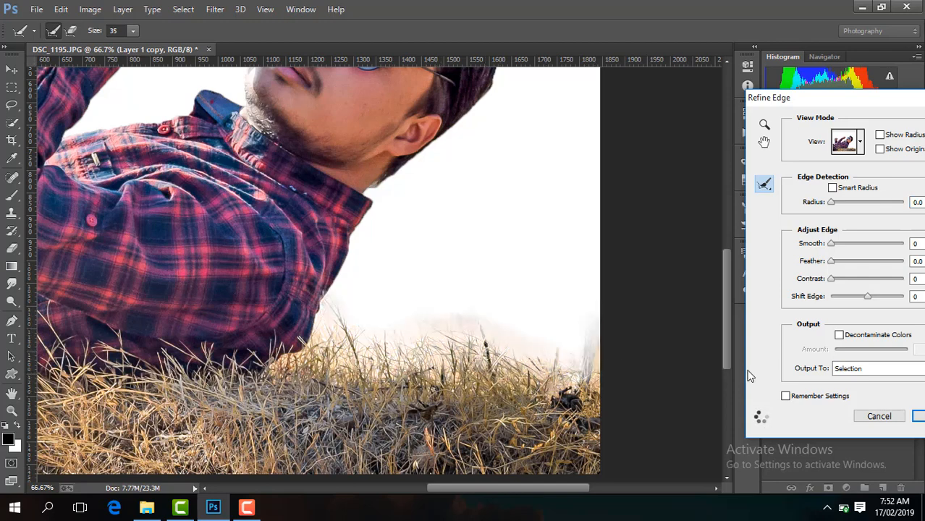
Step: Refine the selection edge around the man's hair and the back of his neck, and output the result as a selection
left_click_drag(727, 338, 728, 296)
mouse_move(474, 244)
left_mouse_down()
mouse_move(502, 166)
mouse_move(493, 226)
mouse_move(375, 335)
left_mouse_up()
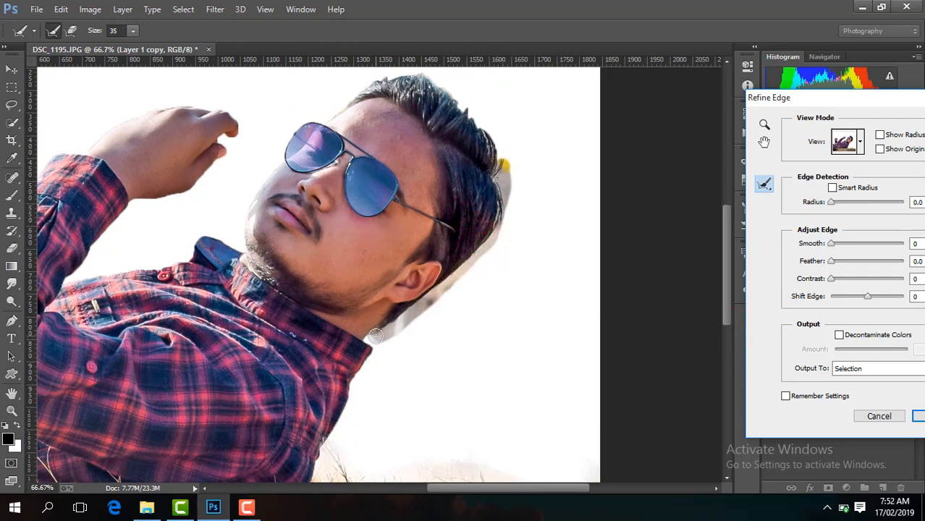
mouse_move(502, 194)
left_mouse_down()
mouse_move(506, 183)
mouse_move(462, 97)
mouse_move(428, 72)
mouse_move(362, 86)
mouse_move(401, 69)
left_mouse_up()
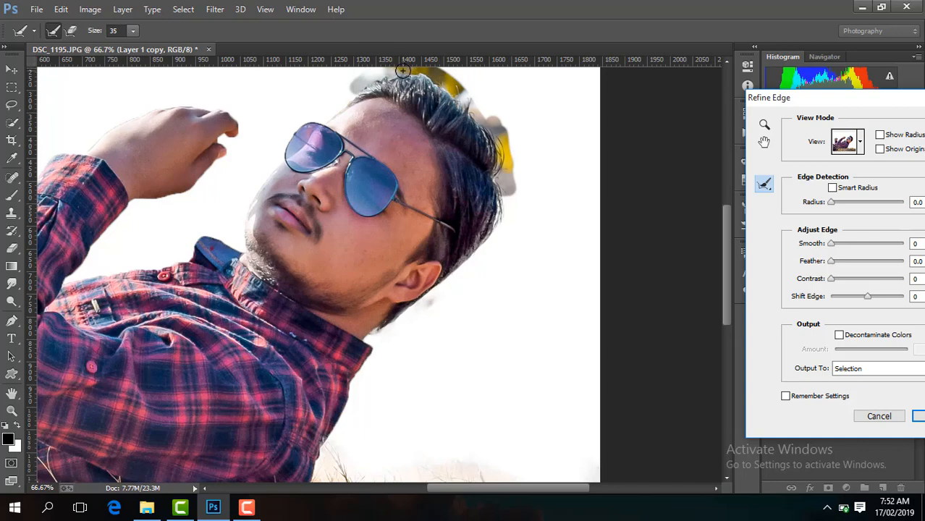
scroll(561, 197, "down", 3)
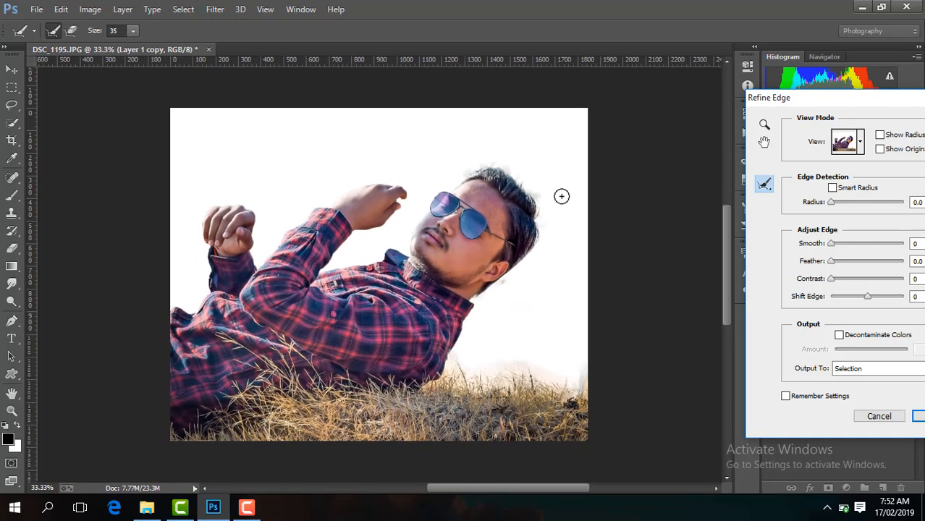
left_click(918, 416)
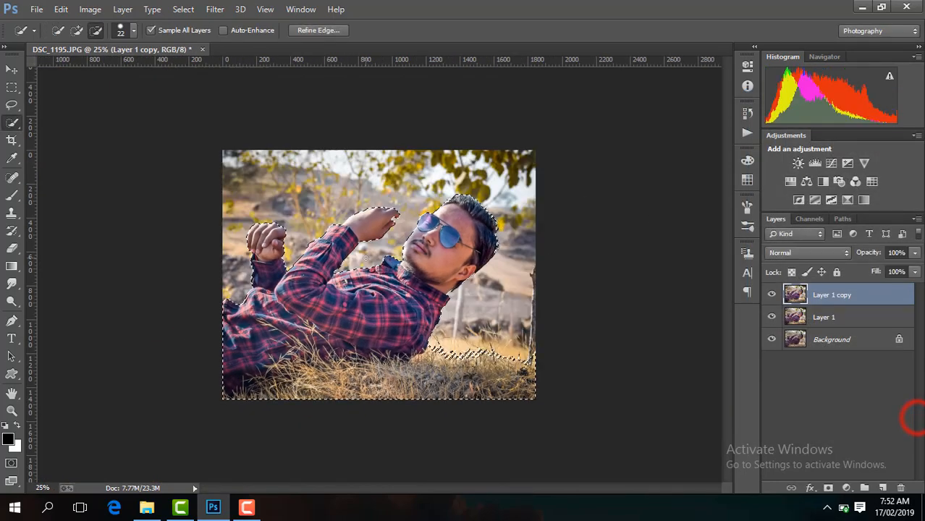
Step: Invert the selection and apply a Gaussian Blur with a radius of 16.8 pixels to the background
right_click(366, 257)
left_click(439, 234)
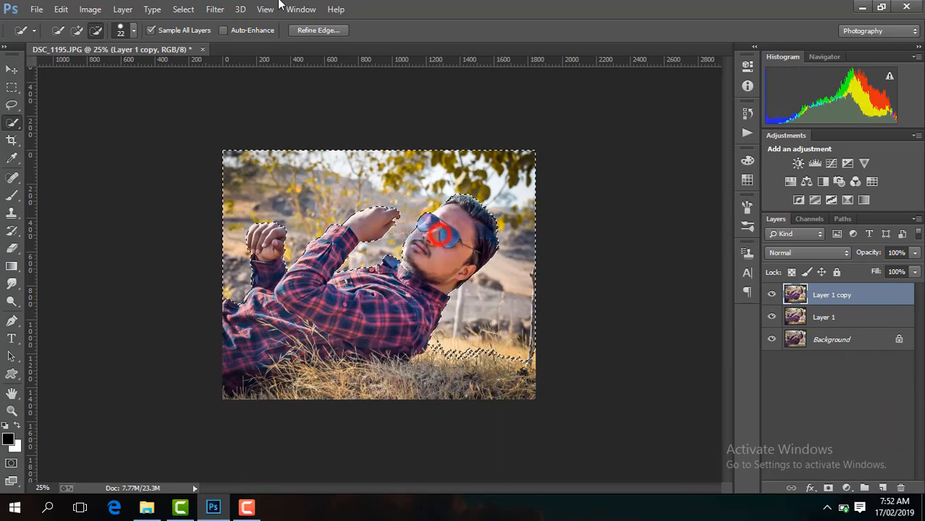
left_click(213, 8)
mouse_move(260, 172)
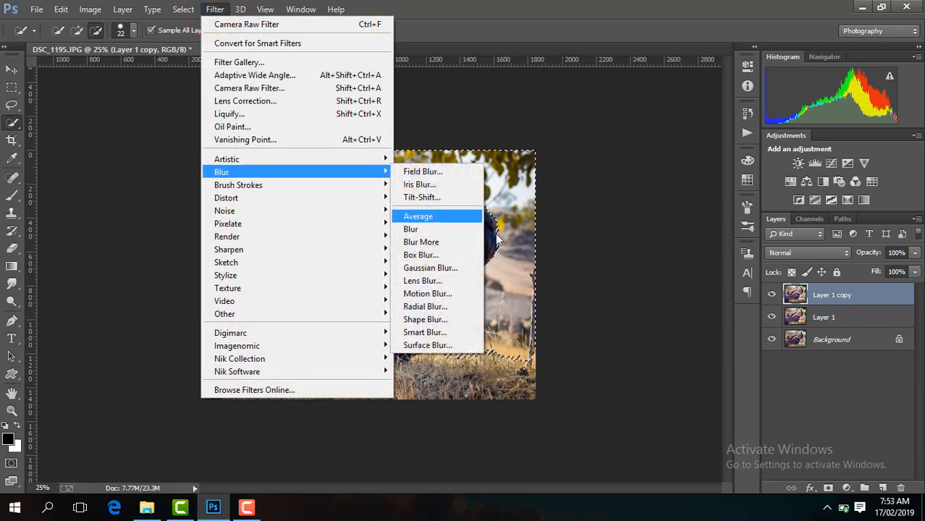
left_click(455, 268)
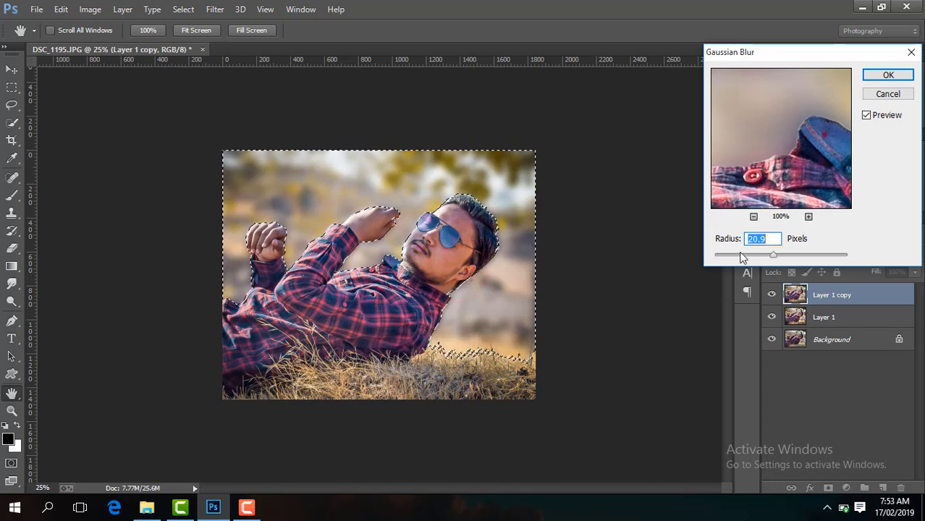
left_click_drag(776, 256, 772, 256)
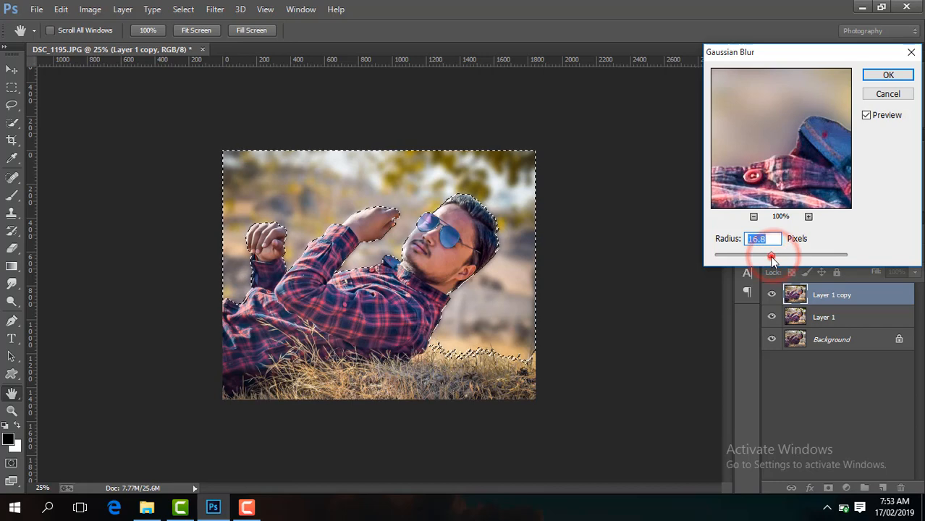
left_click(887, 76)
Step: Deselect the background and examine the blur around the man
right_click(444, 207)
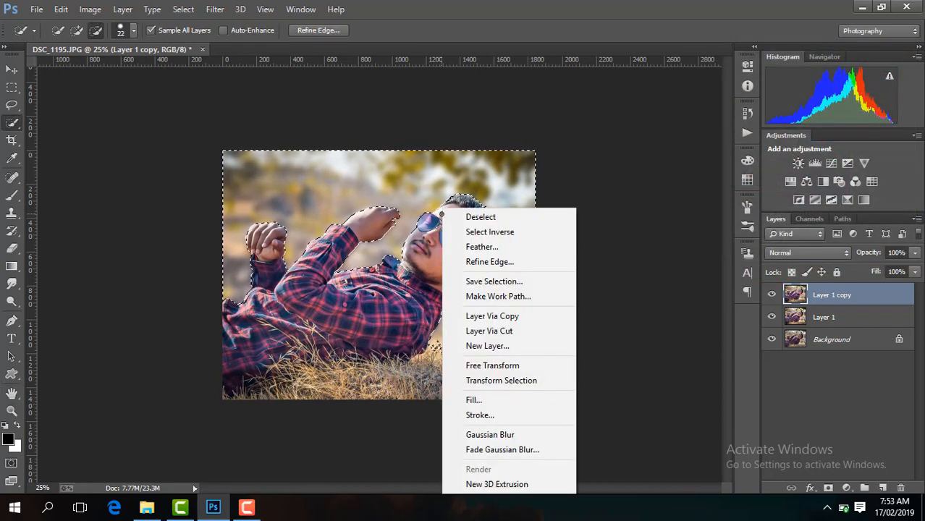
left_click(477, 211)
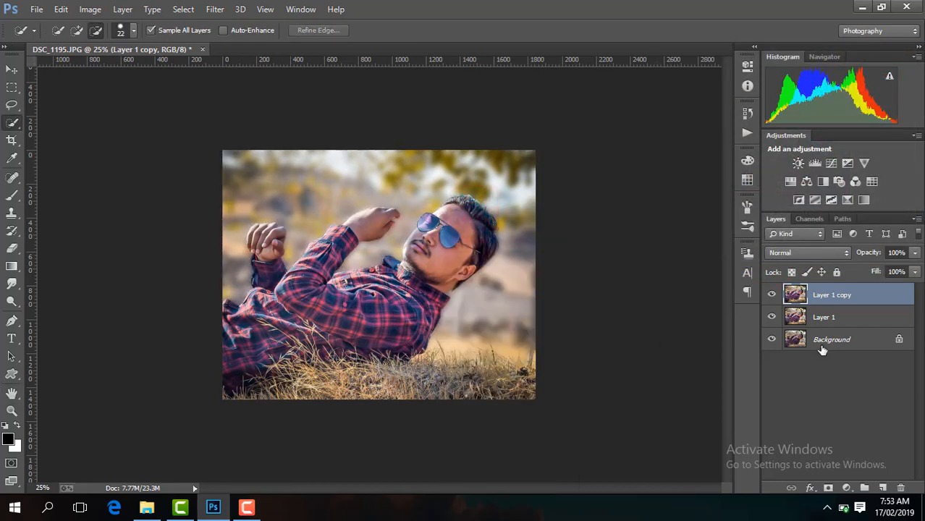
key("ctrl+plus")
key("ctrl+plus")
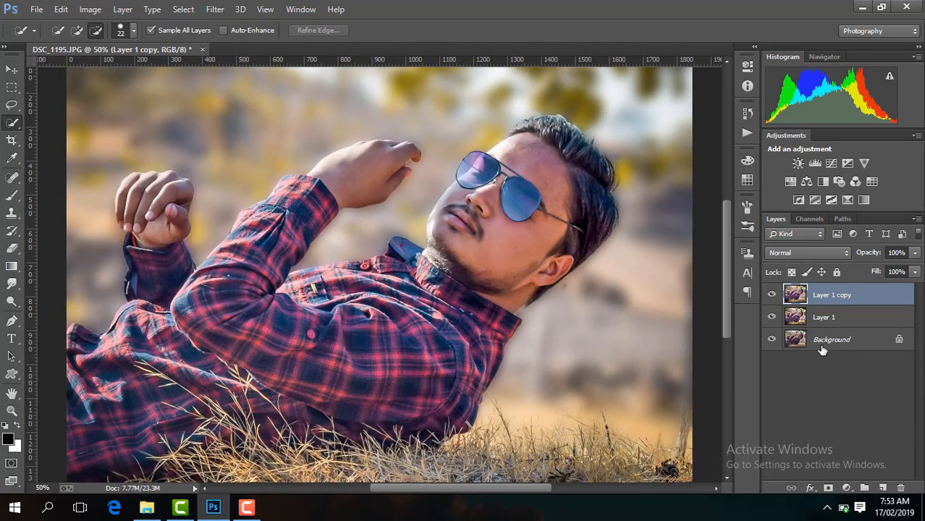
key("ctrl+minus")
key("ctrl+minus")
key("ctrl+minus")
key("ctrl+plus")
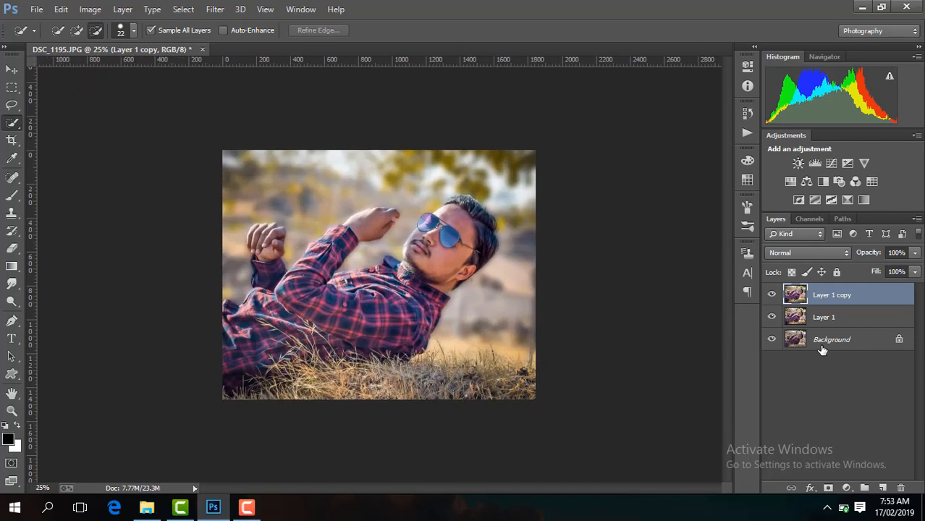
key("ctrl+plus")
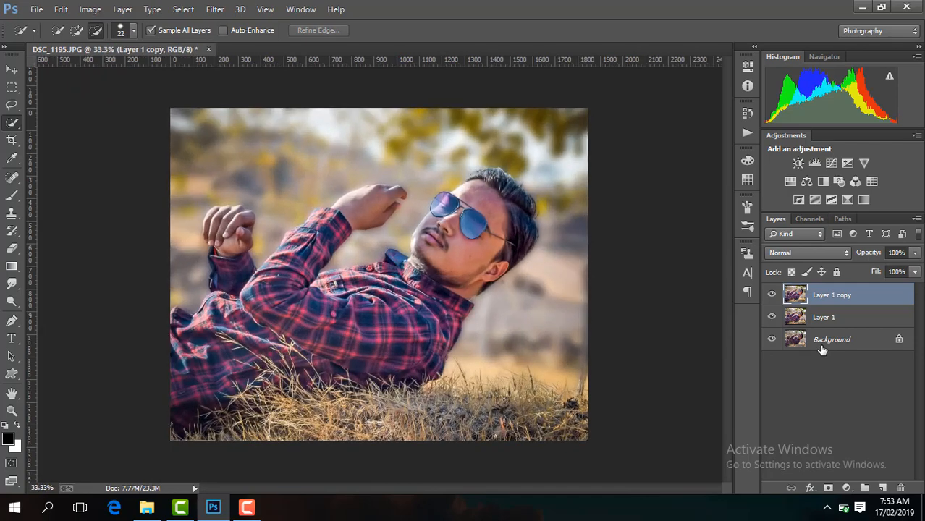
Step: Merge all visible layers into one and duplicate the merged layer
left_click(773, 293)
right_click(845, 303)
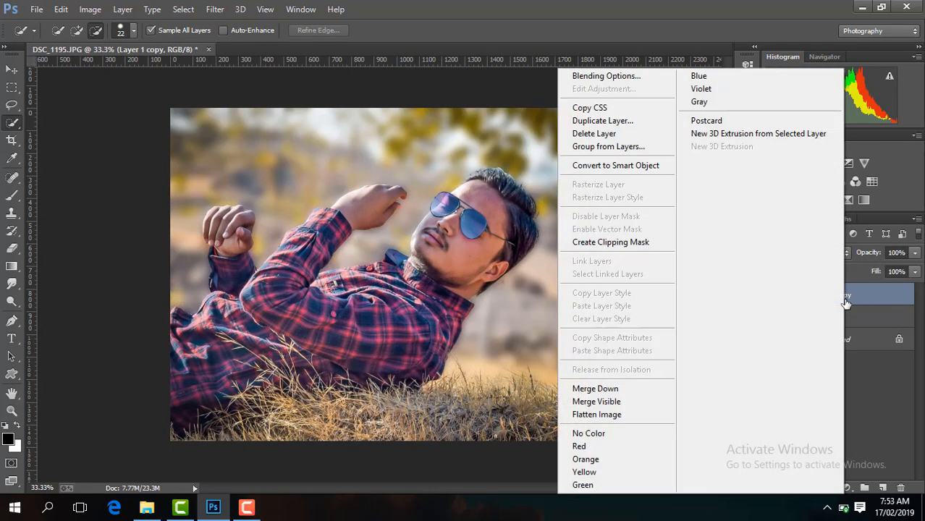
left_click(624, 400)
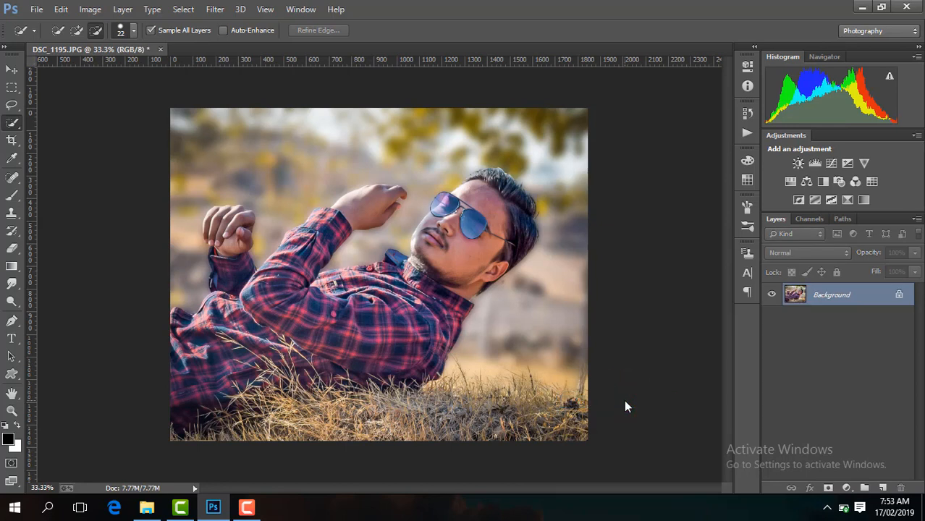
key("ctrl+j")
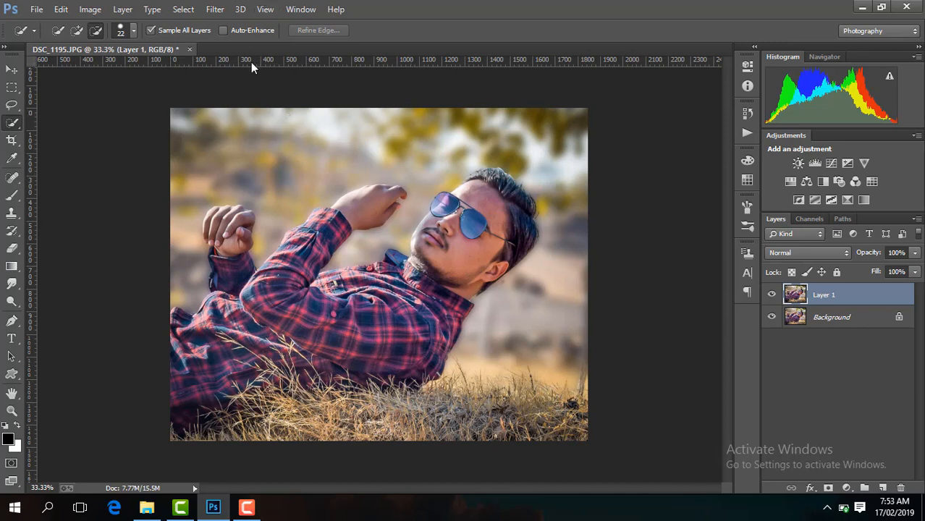
Step: Crop a thin strip of grass off the lower edge of the photo
left_click(11, 140)
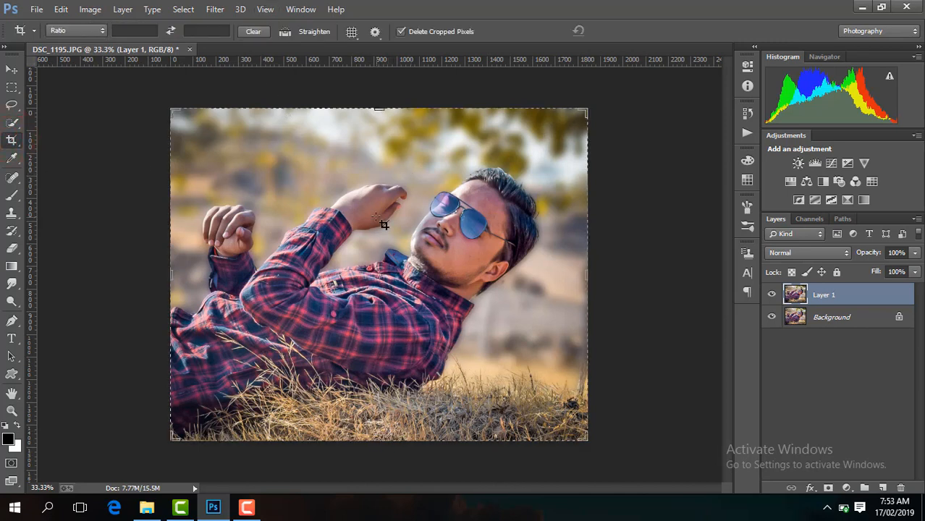
left_click(398, 350)
left_click_drag(388, 440, 389, 433)
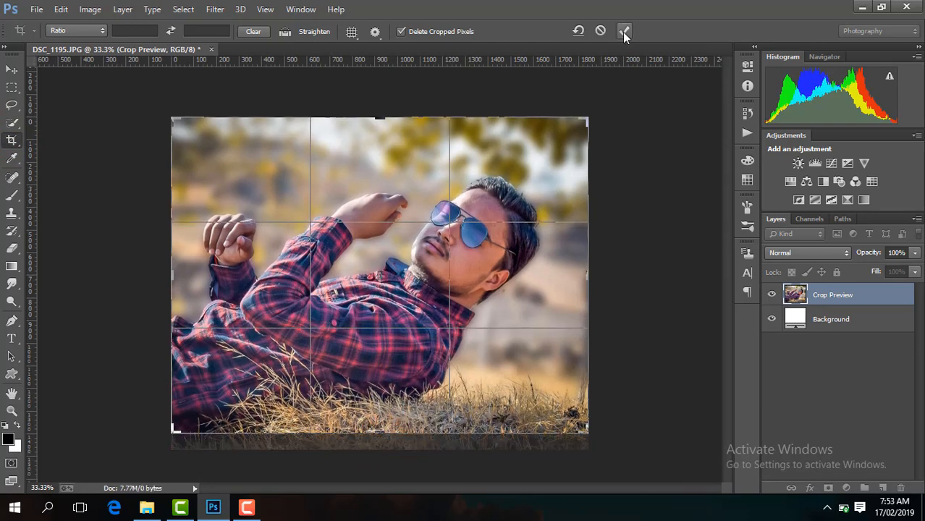
left_click(624, 31)
Step: In the Camera Raw filter, set Contrast to +24, Highlights to -39, Exposure to +0.15 and Temperature to +8
left_click(214, 9)
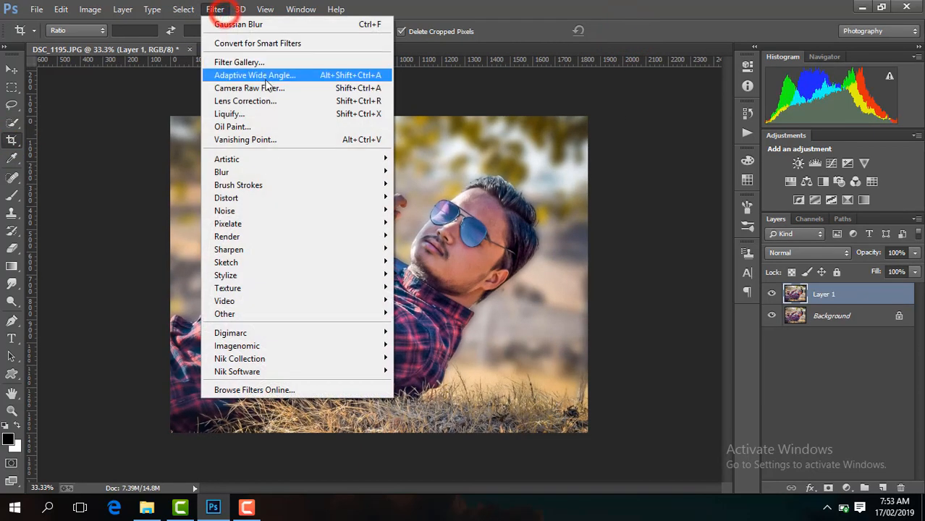
left_click(267, 88)
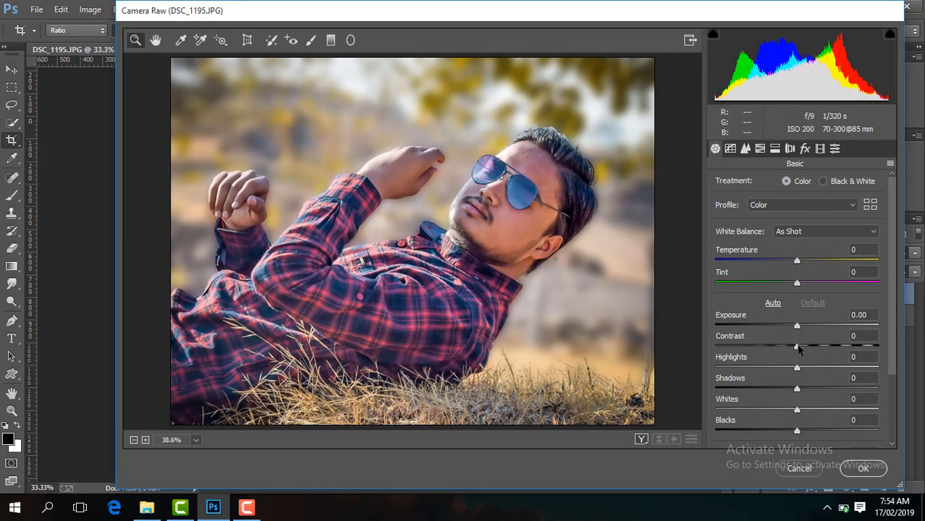
left_click_drag(797, 347, 765, 371)
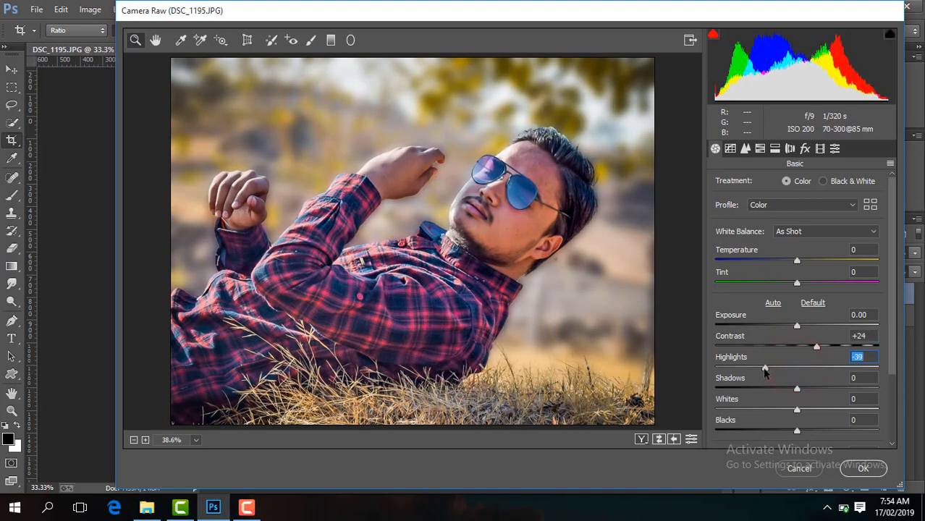
left_click_drag(798, 327, 801, 327)
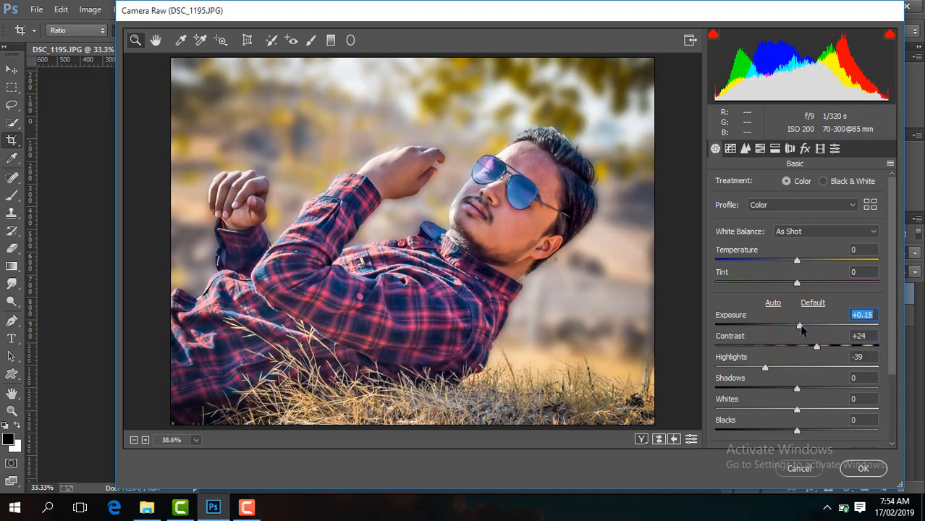
left_click_drag(795, 262, 801, 264)
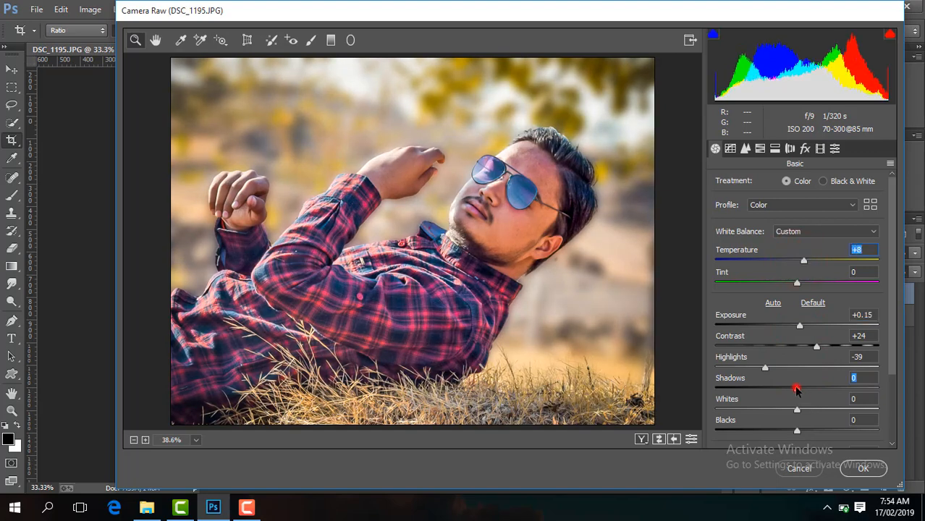
Step: Set Shadows to +21, Blacks to -28, Clarity to +13 and Vibrance to +21 in the basic adjustments
left_click_drag(797, 390, 814, 393)
left_click_drag(797, 432, 774, 432)
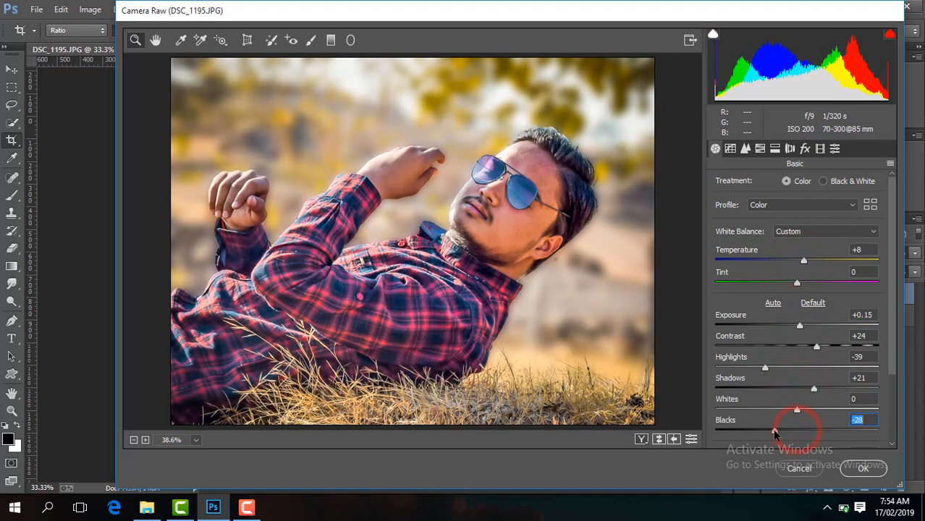
mouse_move(891, 327)
left_mouse_down()
mouse_move(797, 394)
mouse_move(809, 372)
left_mouse_up()
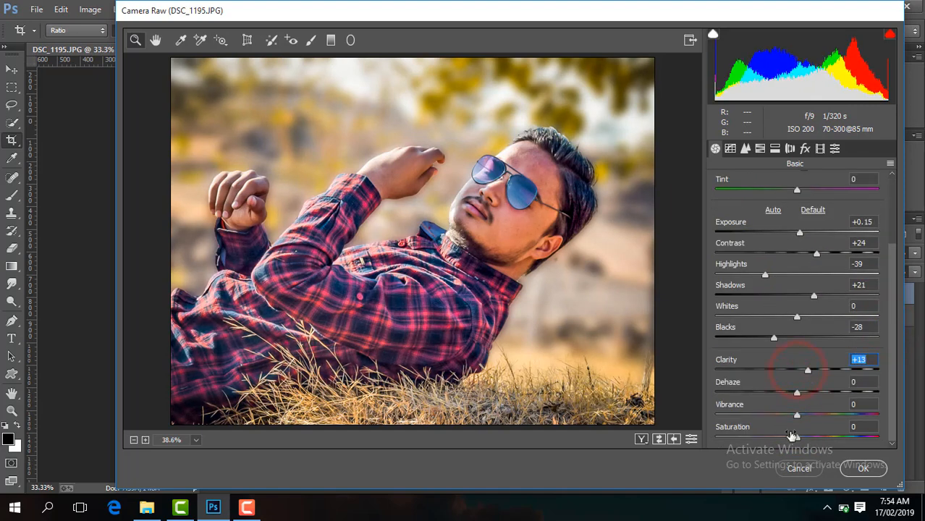
left_click_drag(797, 416, 814, 417)
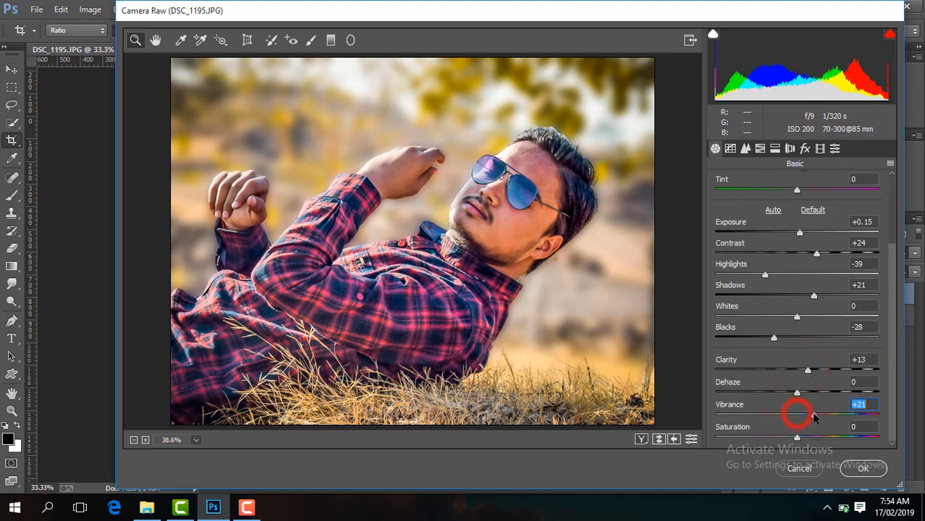
Step: Set the HSL saturation of Oranges to -13
left_click(760, 148)
left_click(773, 181)
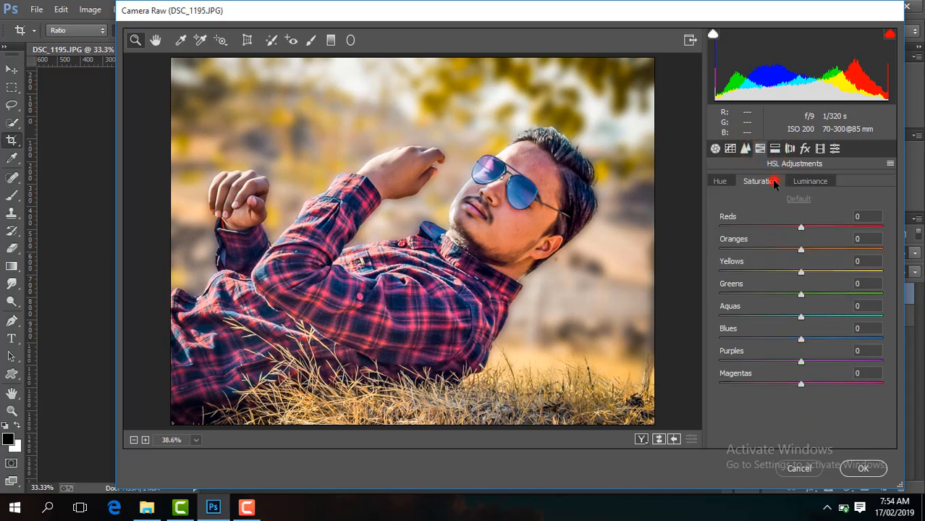
mouse_move(801, 250)
left_mouse_down()
mouse_move(790, 250)
mouse_move(812, 249)
left_mouse_up()
left_click(809, 181)
left_click(770, 181)
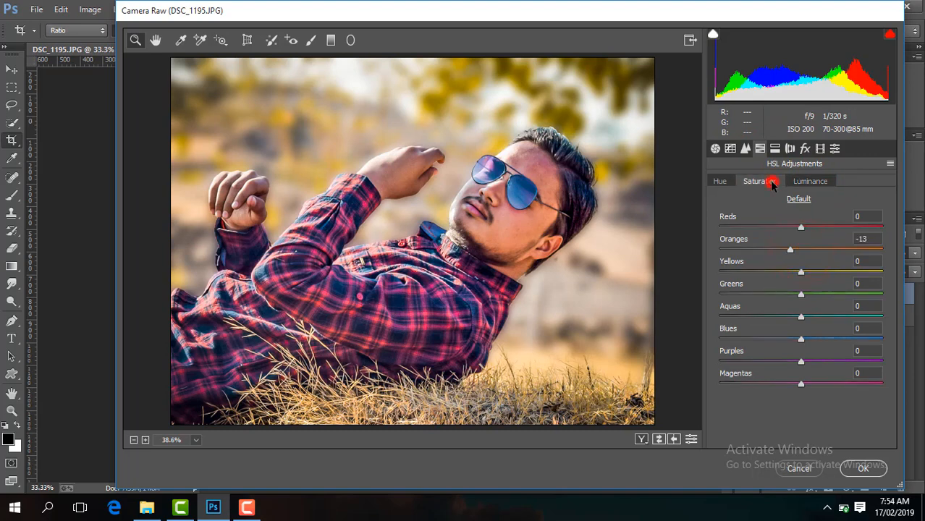
Step: Set the HSL saturation of Purples to -100, Magentas to -3, Greens to -100 and Yellows to +58
left_click_drag(800, 384, 667, 385)
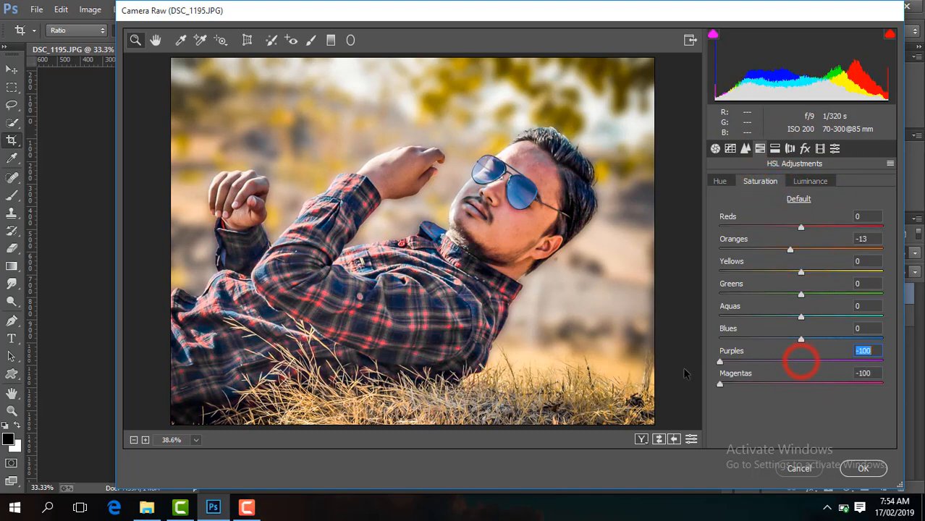
left_click_drag(802, 362, 699, 370)
left_click(774, 385)
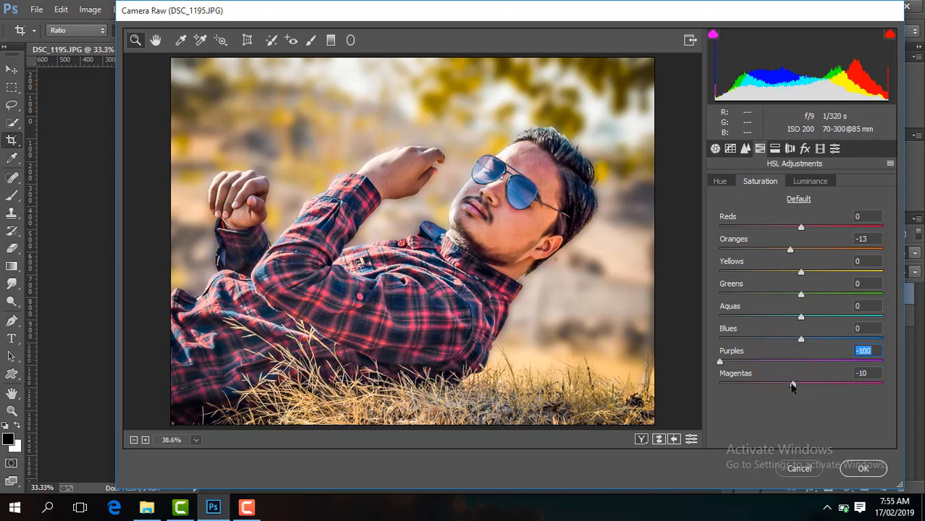
left_click_drag(792, 387, 798, 388)
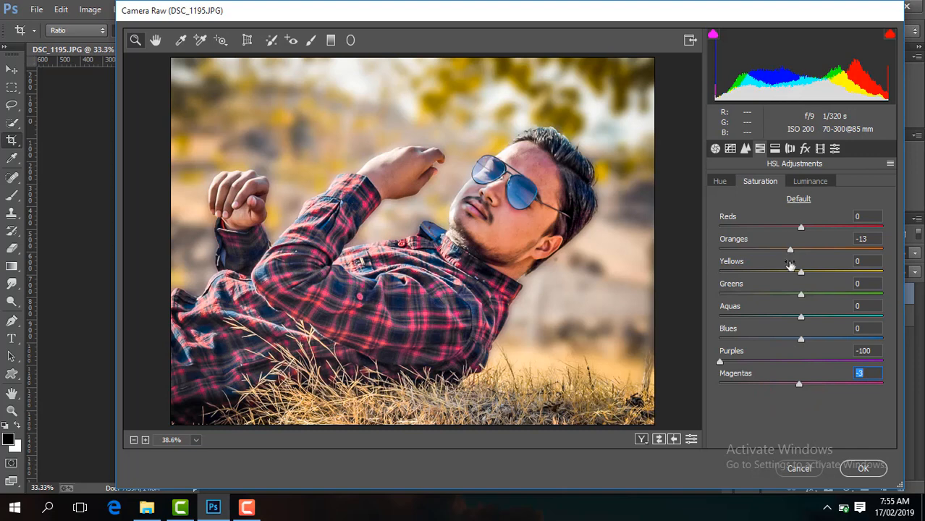
left_click_drag(800, 275, 701, 281)
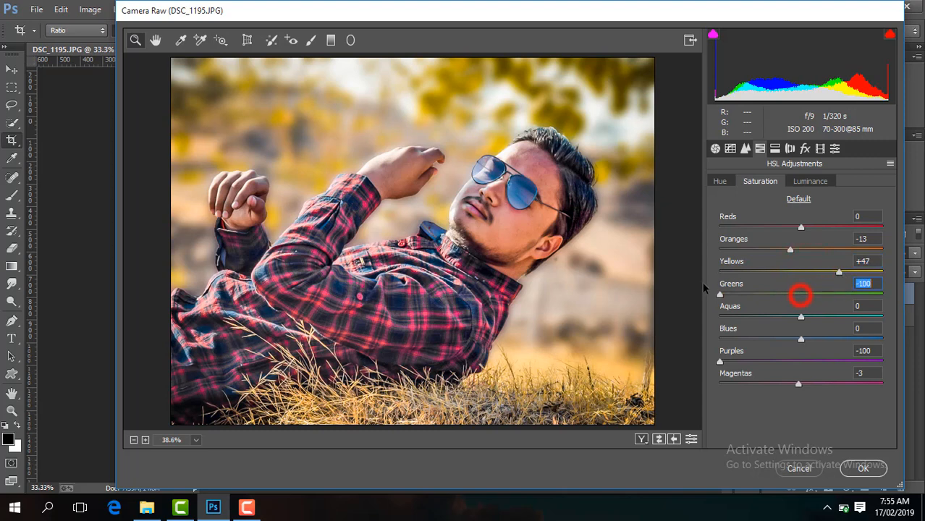
left_click(840, 272)
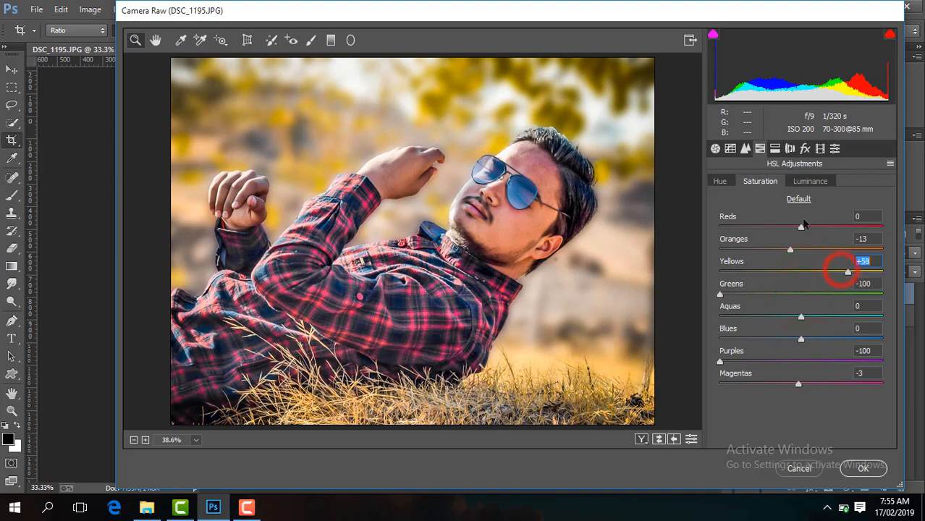
Step: In the HSL adjustments, set the Greens hue to -100, the Oranges luminance to +17 and the Reds saturation to -7
left_click(721, 181)
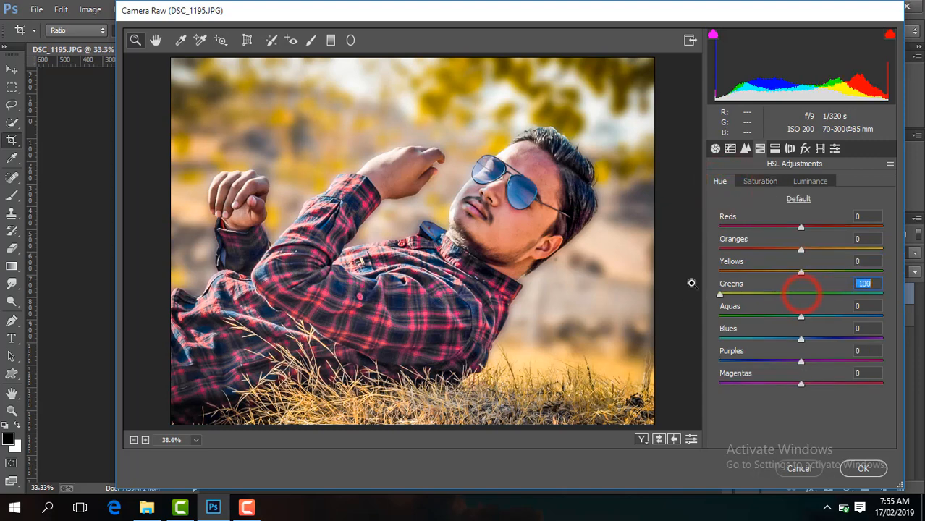
left_click(809, 181)
left_click(816, 248)
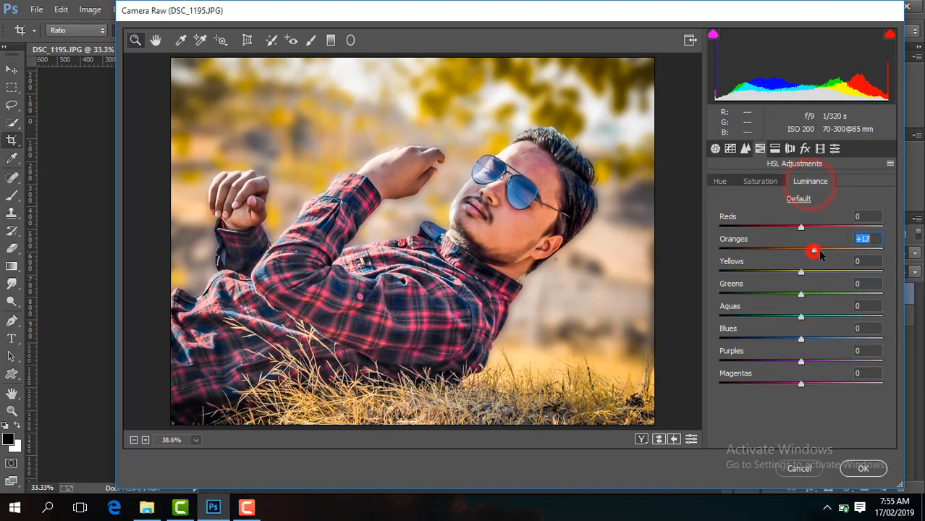
left_click(766, 182)
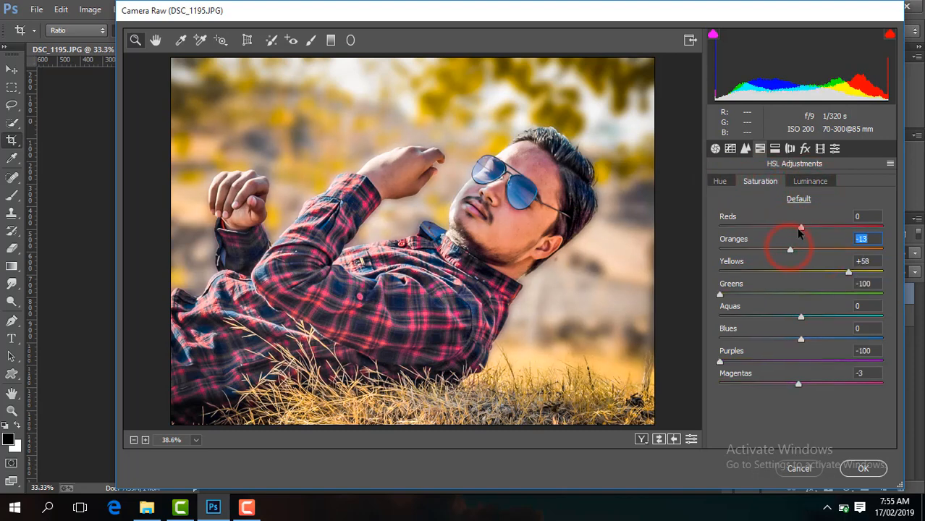
mouse_move(792, 231)
left_mouse_down()
mouse_move(813, 232)
mouse_move(794, 230)
left_mouse_up()
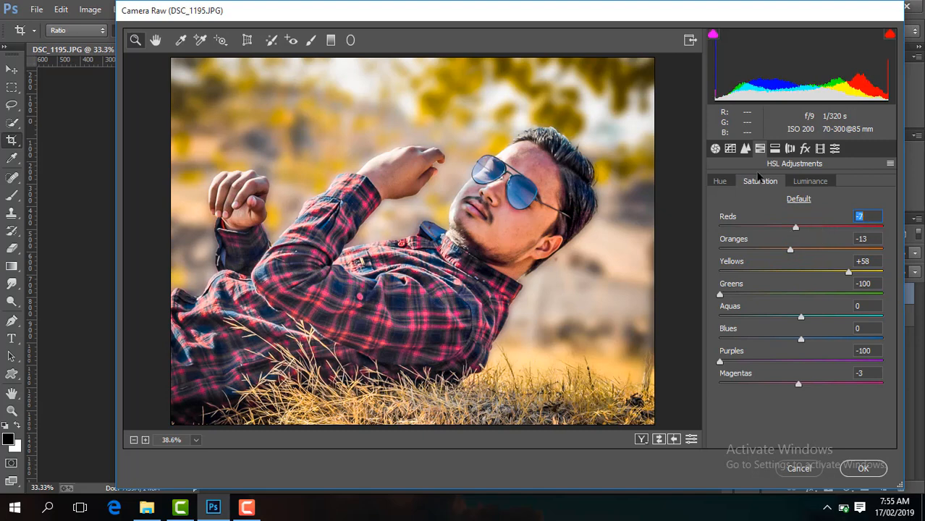
Step: Set the sharpening amount to 48 and the luminance noise reduction to 32, and apply the Camera Raw filter
left_click(746, 148)
left_click(716, 202)
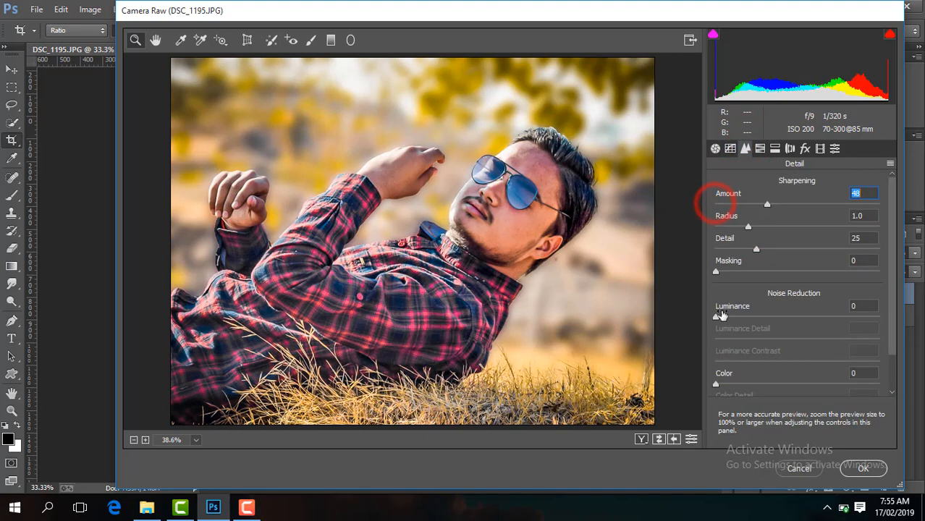
left_click_drag(720, 315, 768, 316)
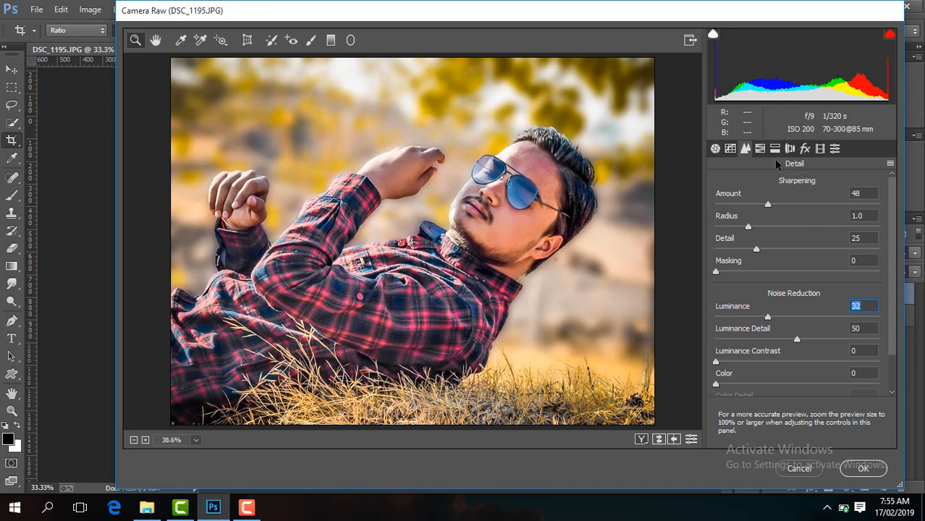
left_click(863, 468)
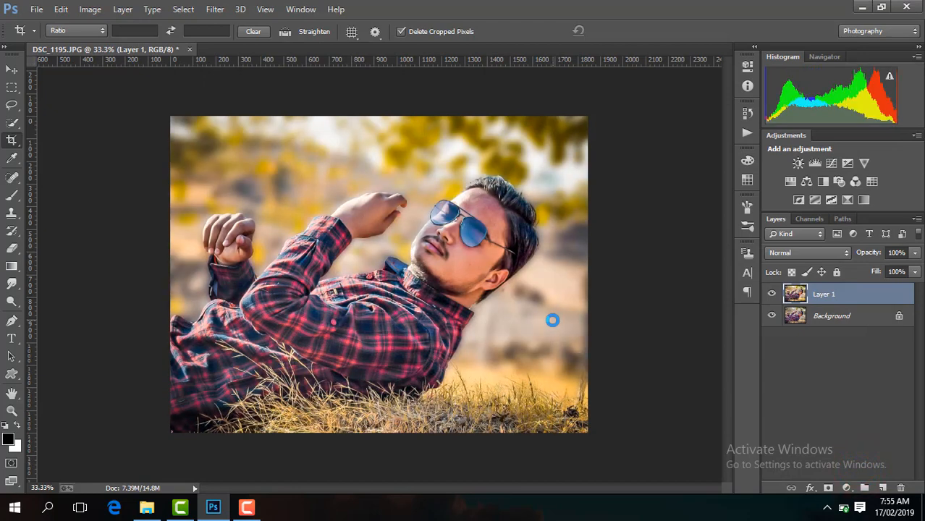
Step: Compare the graded photo with the version underneath by hiding and showing Layer 1
key("ctrl+minus")
key("ctrl+minus")
key("ctrl+plus")
key("ctrl+plus")
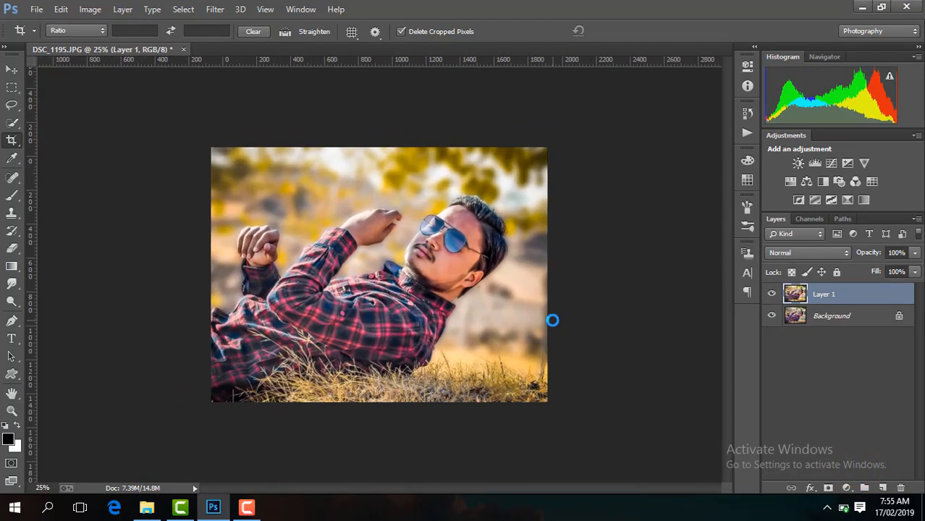
left_click(772, 294)
left_click(771, 294)
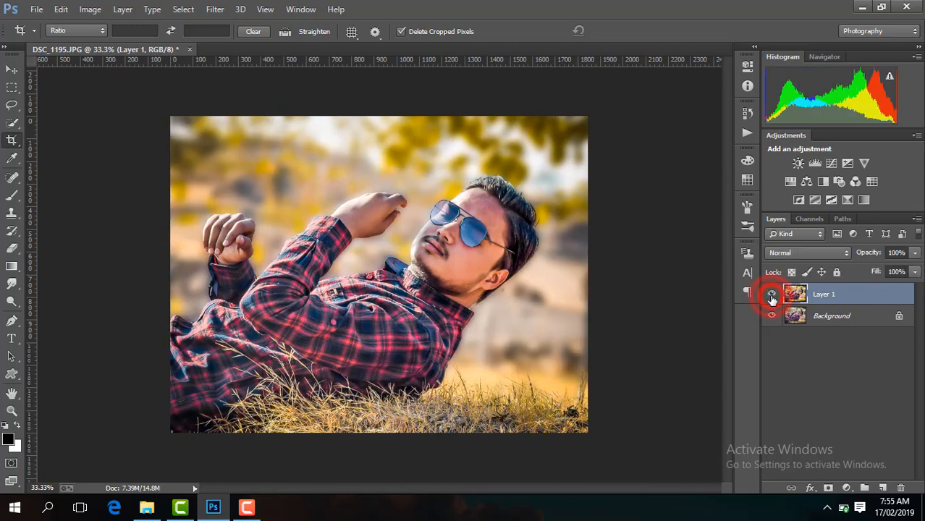
left_click(772, 294)
left_click(772, 294)
Step: Add a Photo Filter adjustment with Warming Filter (85) at 30% density and merge all visible layers
left_click(839, 182)
left_click(628, 156)
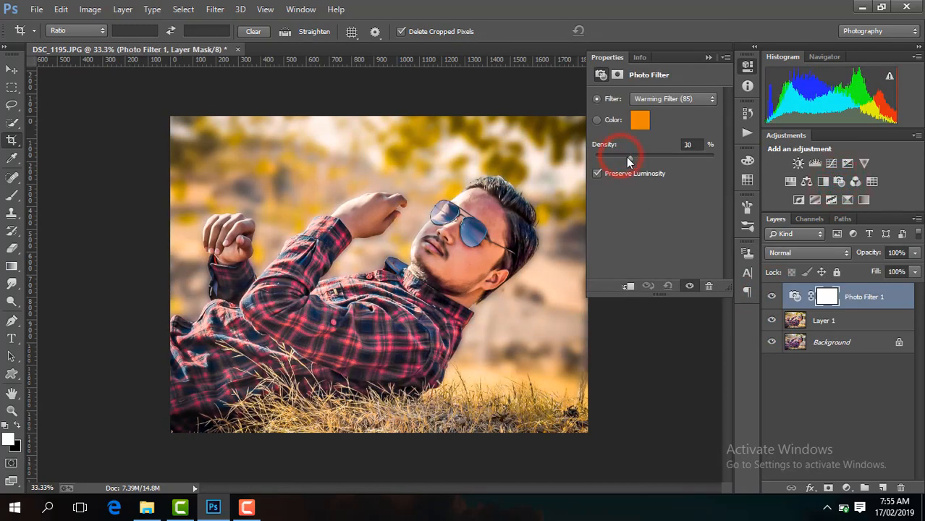
left_click(708, 58)
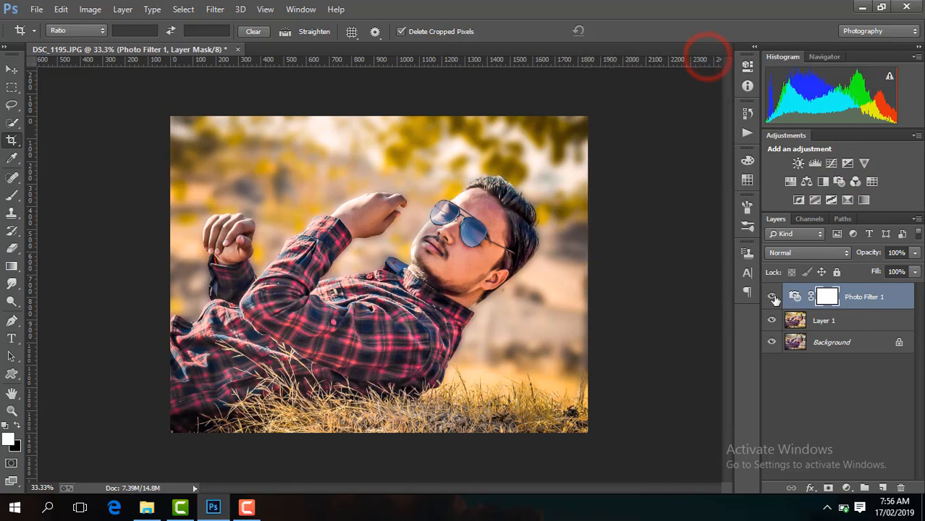
right_click(859, 304)
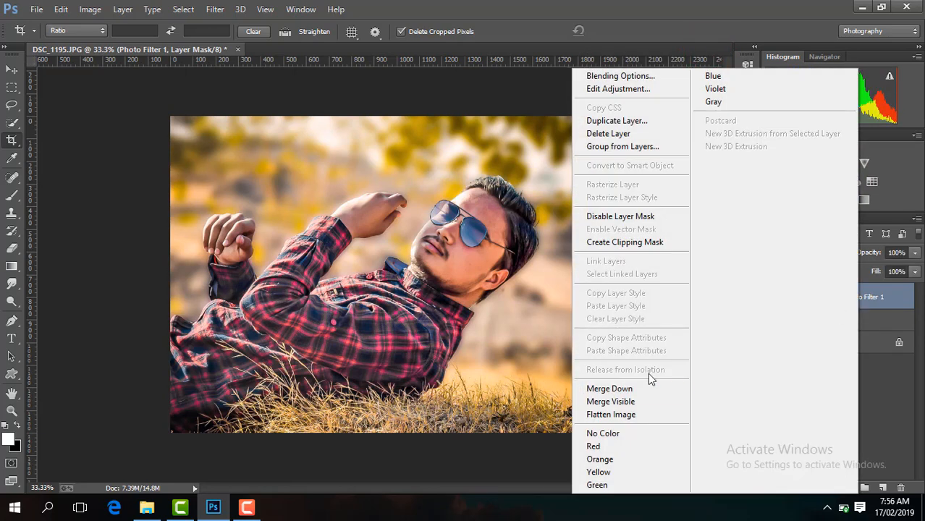
left_click(627, 402)
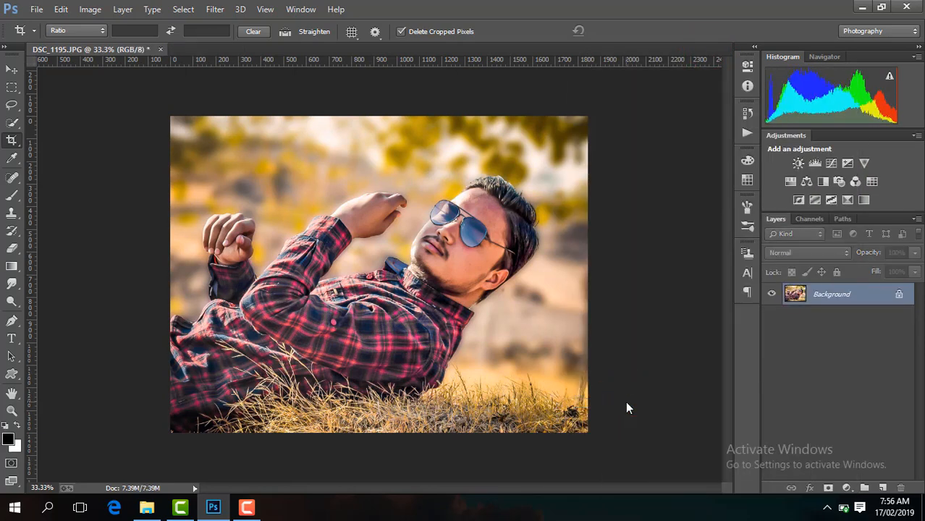
Step: Duplicate the merged background and add a Selective Color adjustment that slightly raises Black in the Blacks
key("ctrl+j")
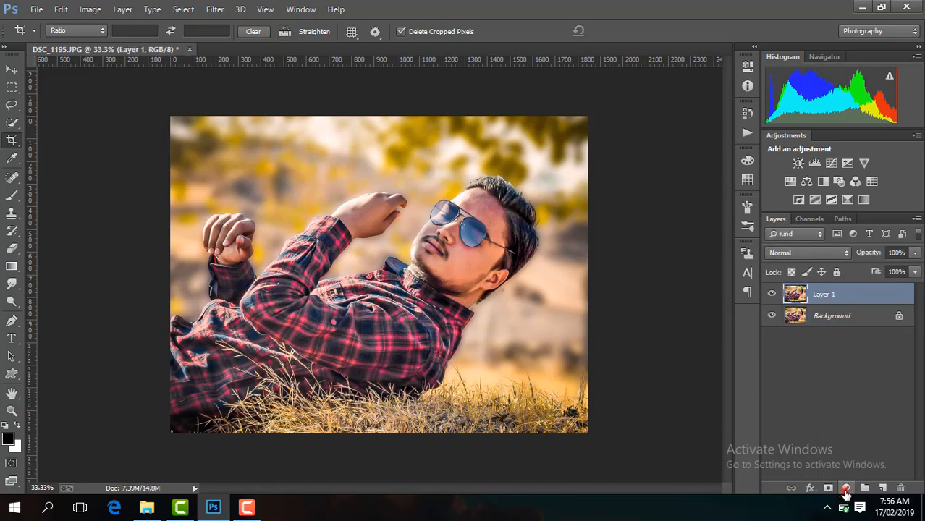
left_click(846, 488)
left_click(824, 473)
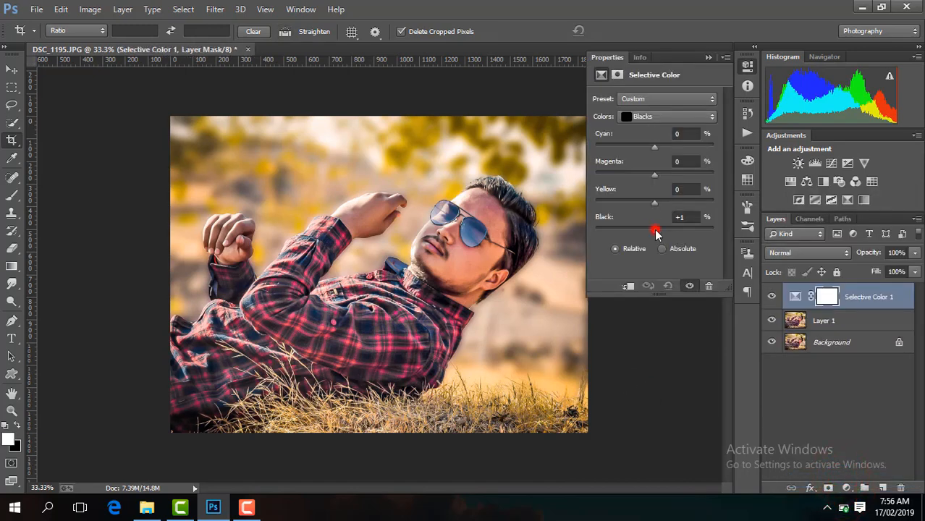
left_click_drag(656, 232, 657, 233)
Step: In the Selective Color adjustment, set Black to -14% for the Reds
left_click(645, 120)
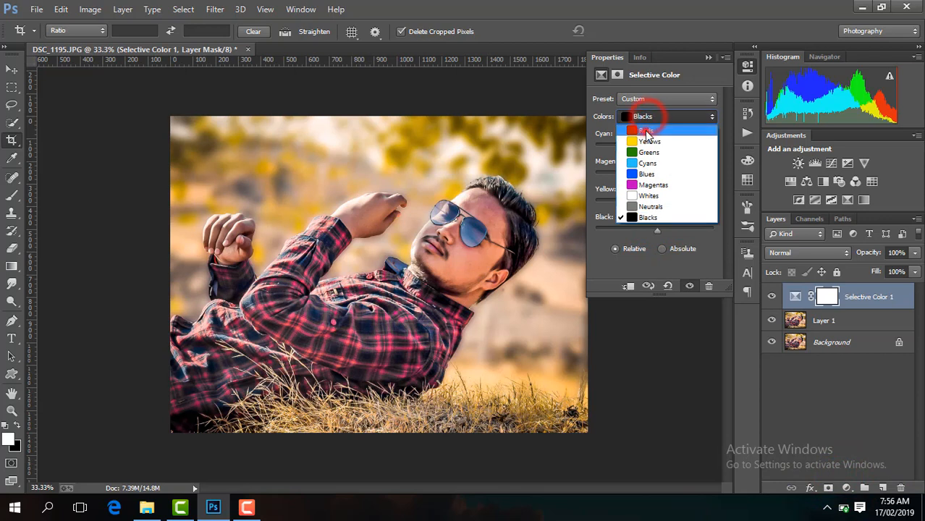
left_click(644, 124)
left_click(650, 232)
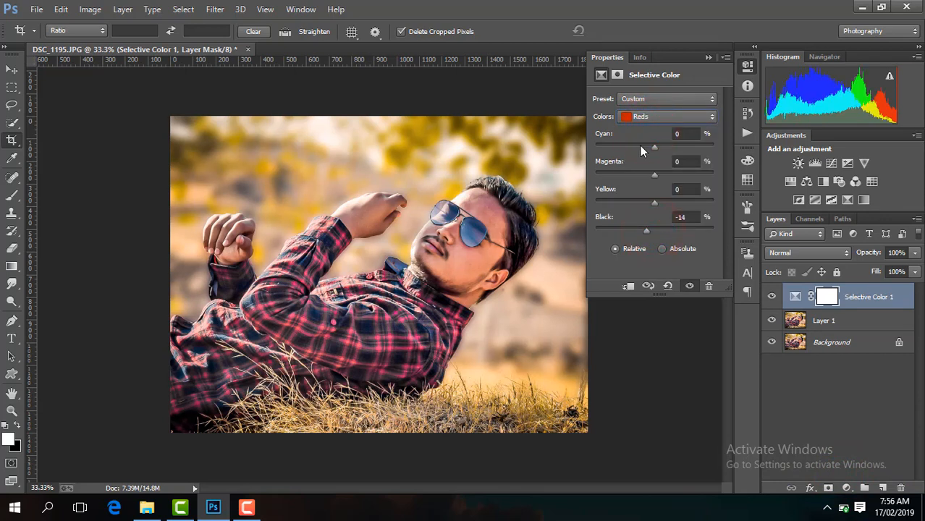
left_click(653, 115)
left_click(666, 217)
left_click(708, 58)
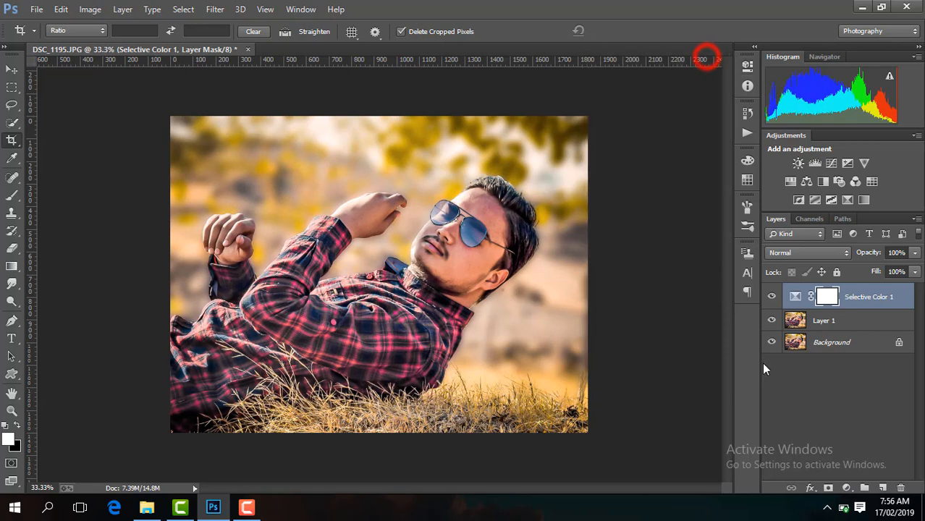
Step: Check the effect of the Selective Color layer, merge all visible layers and duplicate the merged background
left_click(771, 297)
left_click(771, 297)
right_click(856, 296)
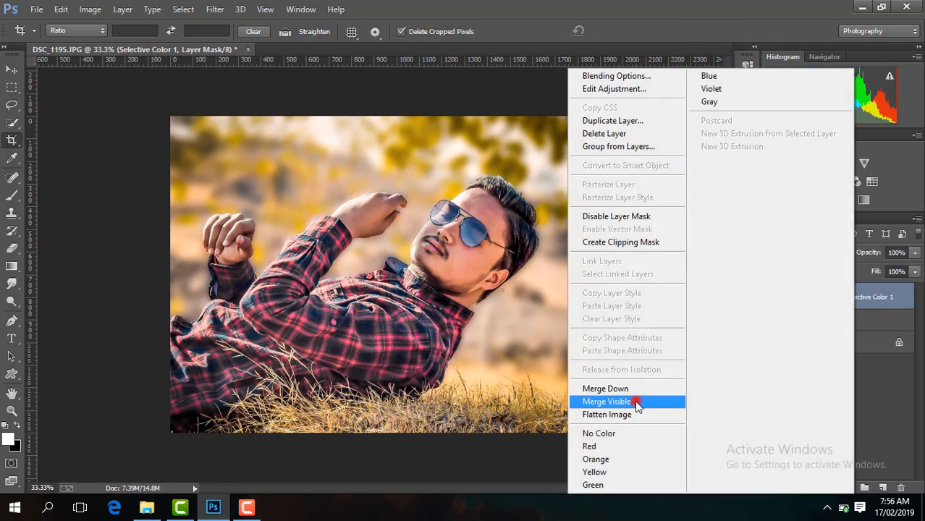
left_click(637, 403)
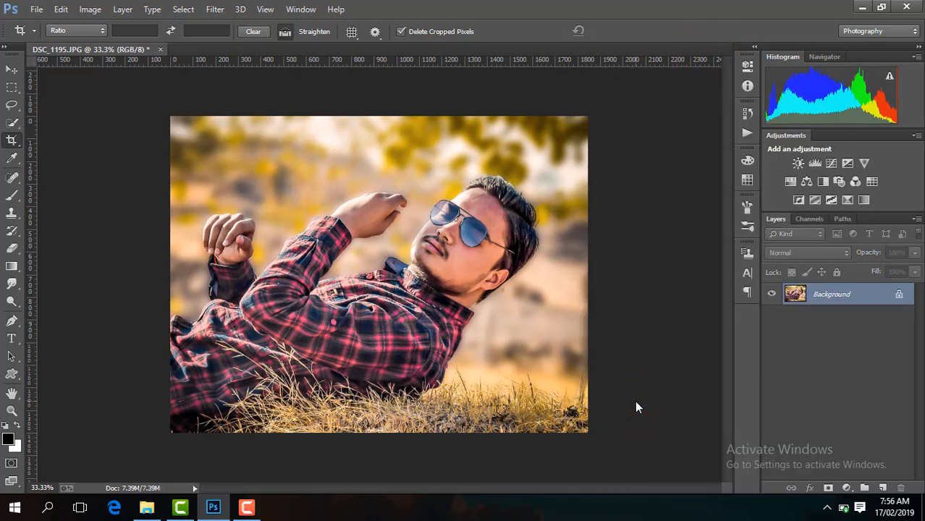
key("ctrl+j")
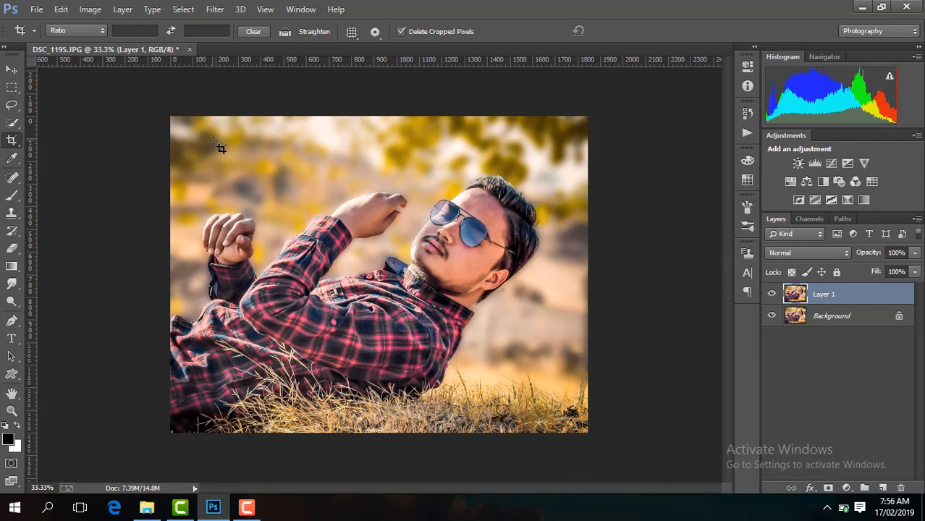
Step: In the Camera Raw filter, set Temperature to +8, Contrast to +18, Blacks to -18, Shadows to +11, Clarity to +10 and Vibrance to +8
left_click(214, 9)
left_click(257, 86)
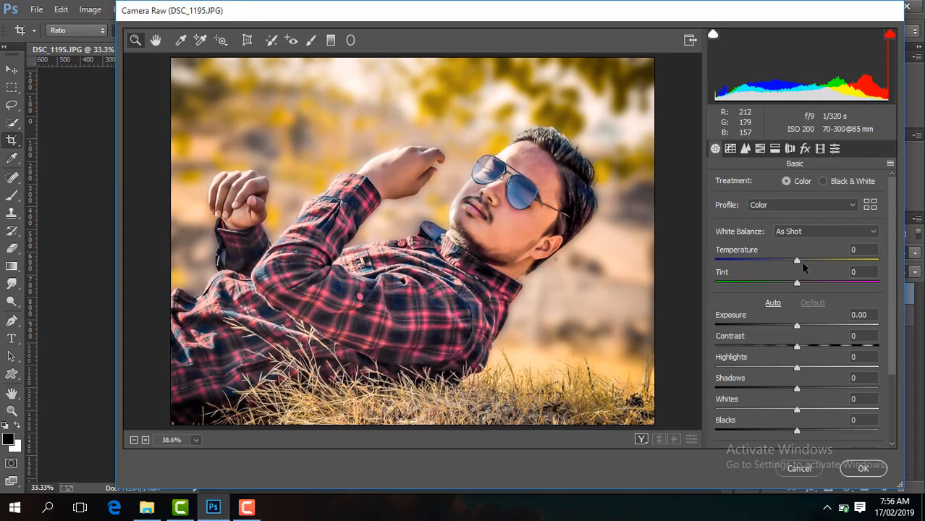
left_click(801, 261)
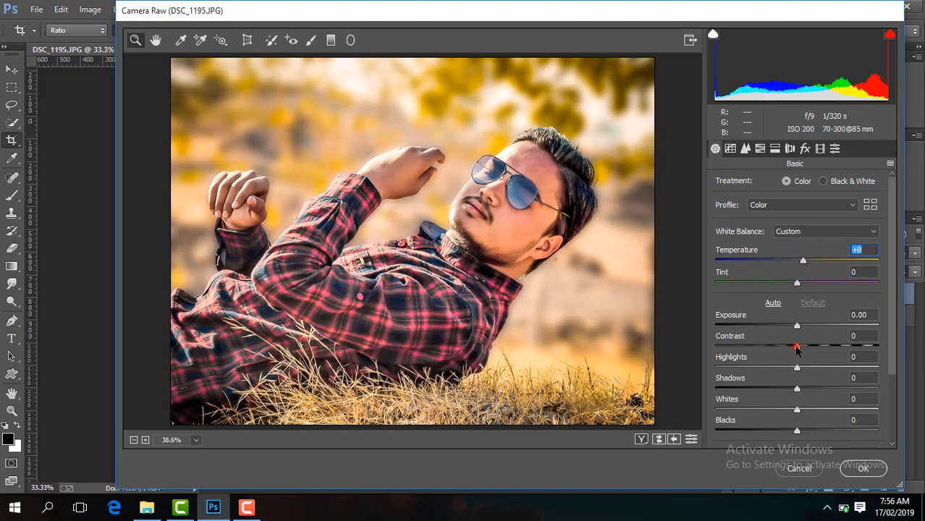
left_click_drag(796, 347, 811, 347)
left_click_drag(797, 432, 783, 433)
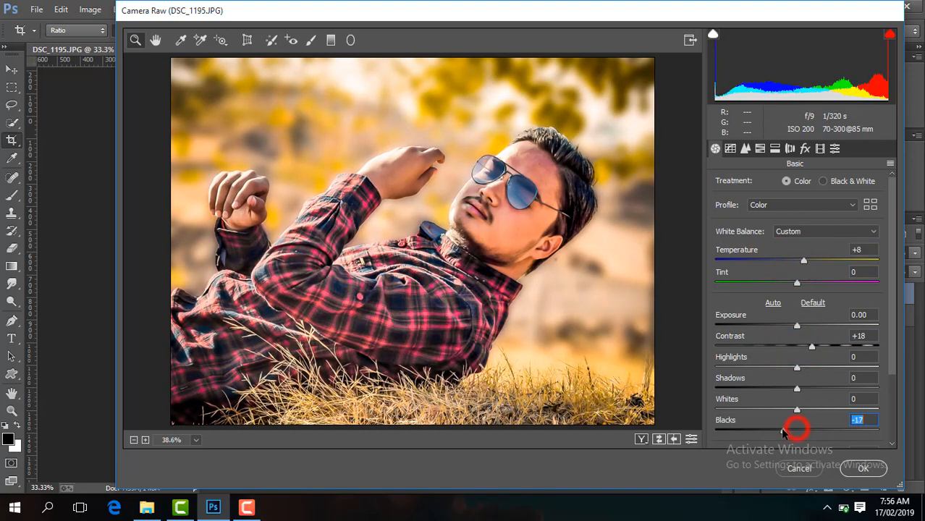
left_click_drag(797, 390, 804, 386)
left_click(894, 348)
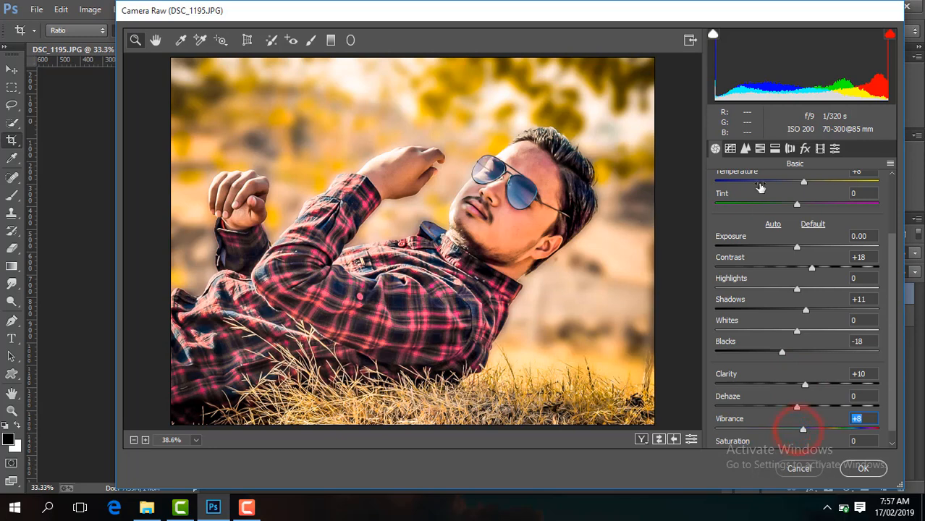
Step: Set the HSL saturation of Greens to -100, Blues to +26 and Yellows to -4
left_click(760, 148)
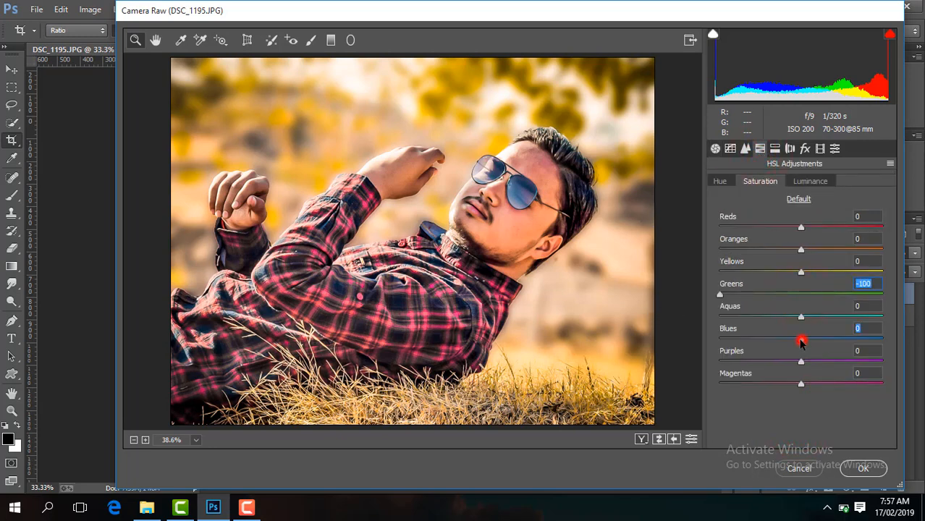
left_click_drag(802, 340, 720, 344)
left_click_drag(775, 339, 823, 348)
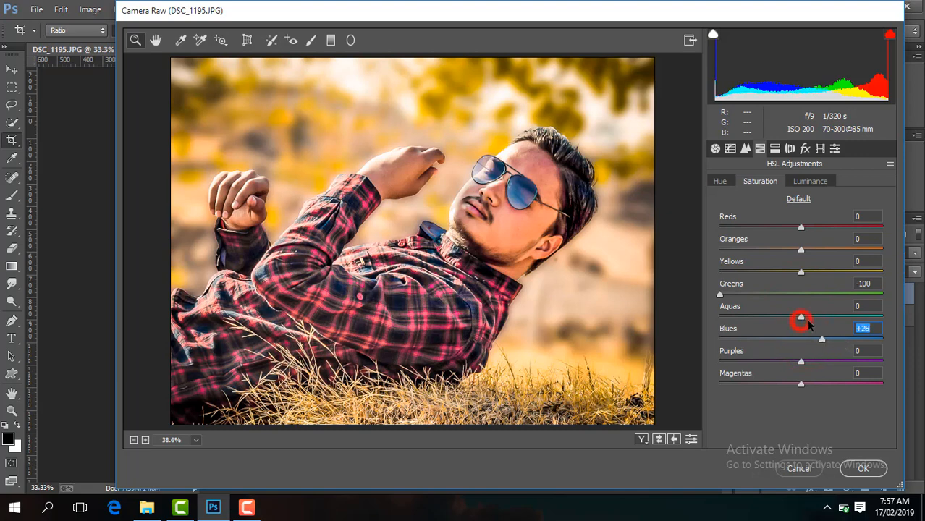
left_click_drag(703, 277, 807, 278)
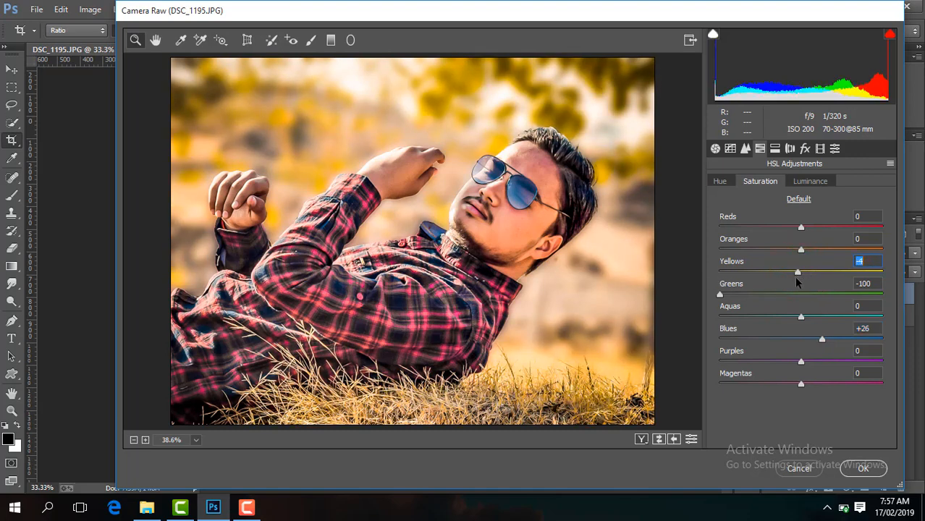
Step: Slightly raise the HSL luminance of Oranges and set their saturation to -9
left_click(808, 181)
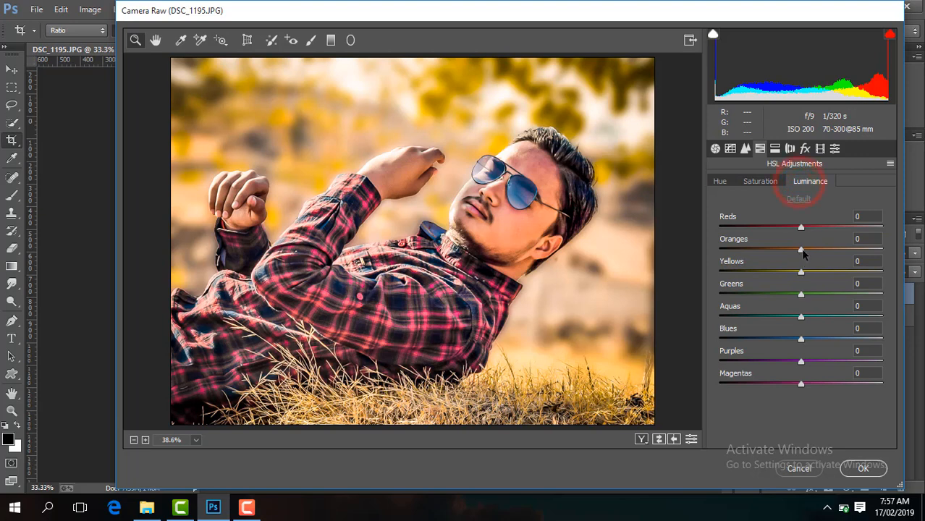
left_click_drag(802, 249, 814, 251)
left_click(766, 183)
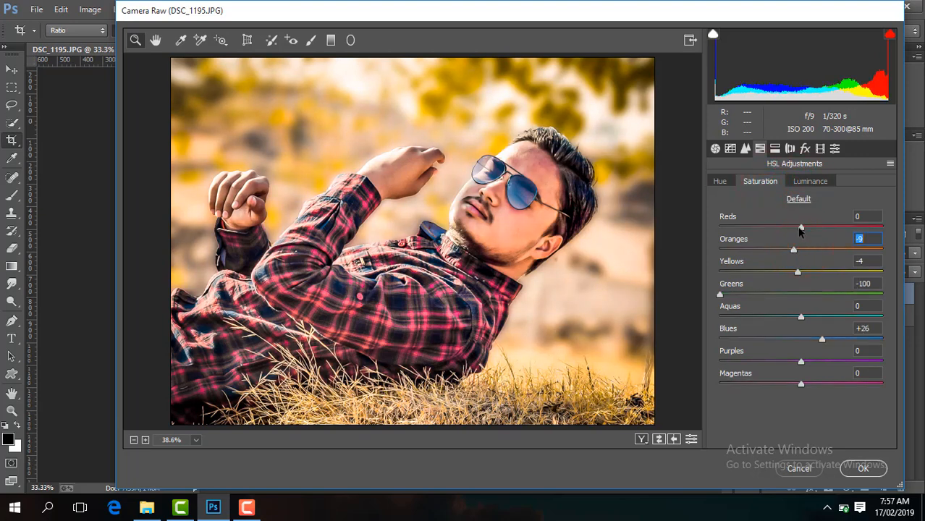
Step: Set sharpening to 46, luminance noise reduction to 31 and post-crop vignetting to -28, and apply the Camera Raw filter
left_click(746, 149)
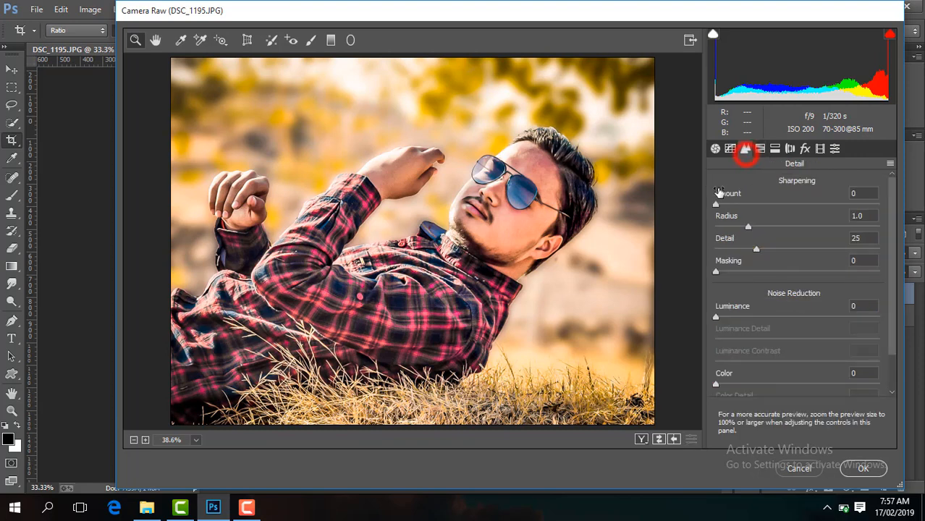
left_click_drag(716, 318, 766, 327)
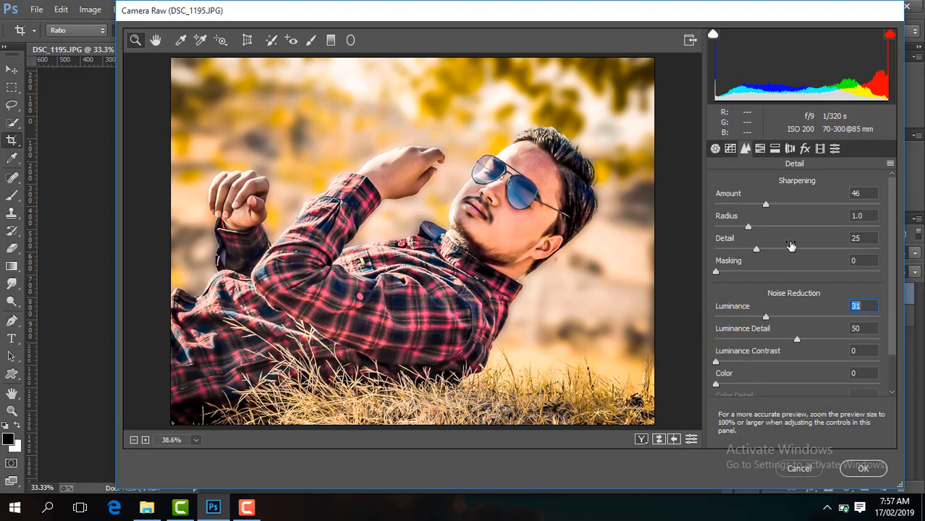
left_click(806, 150)
left_click_drag(801, 327, 778, 324)
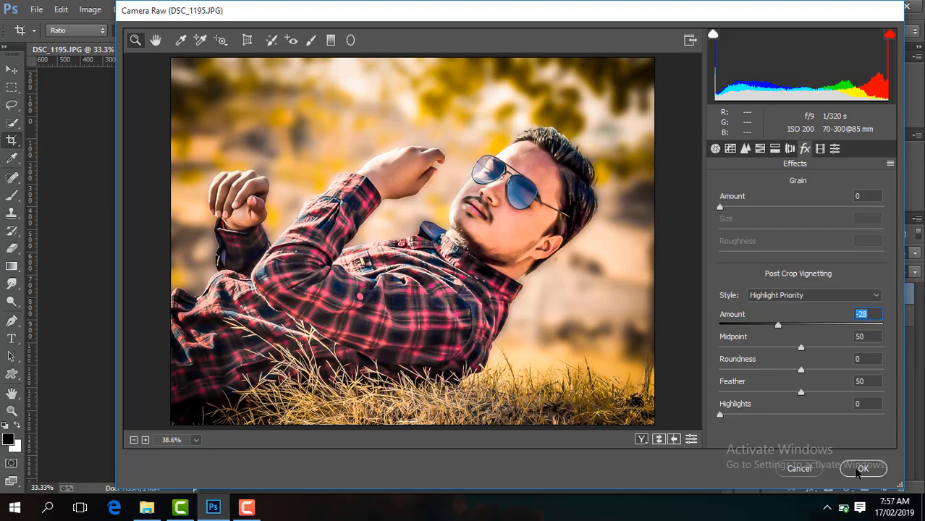
left_click(863, 468)
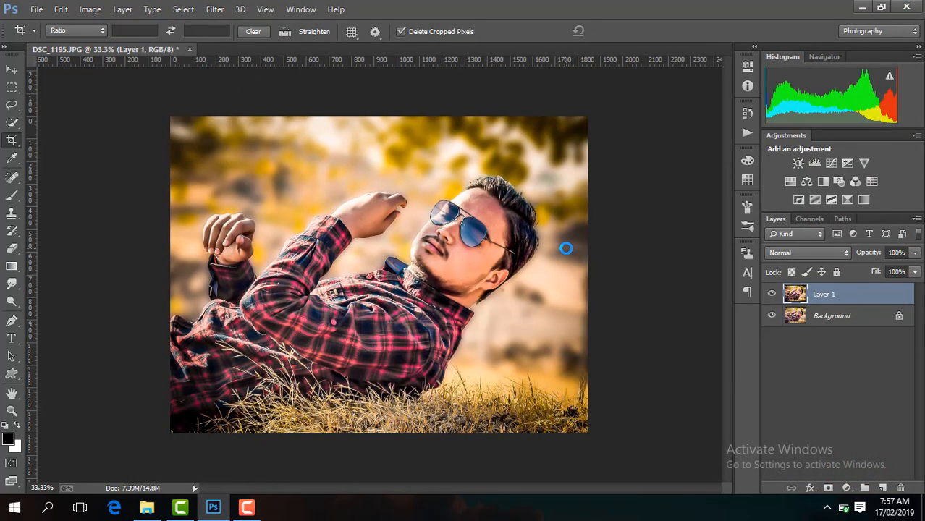
key("ctrl+minus")
key("ctrl+minus")
key("ctrl+minus")
key("ctrl+plus")
key("ctrl+plus")
key("ctrl+plus")
key("ctrl+plus")
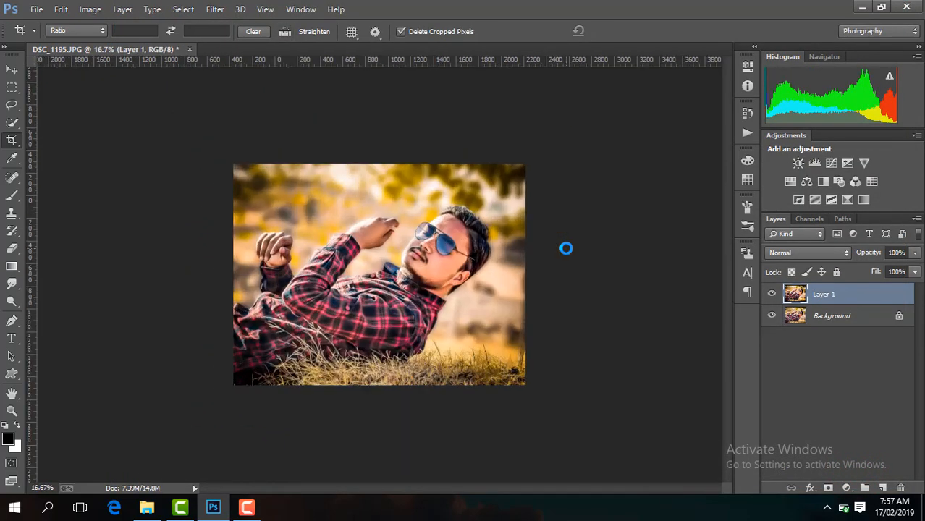
Step: Flatten the image into a single Background layer and duplicate it as a new layer
key("ctrl+plus")
key("ctrl+plus")
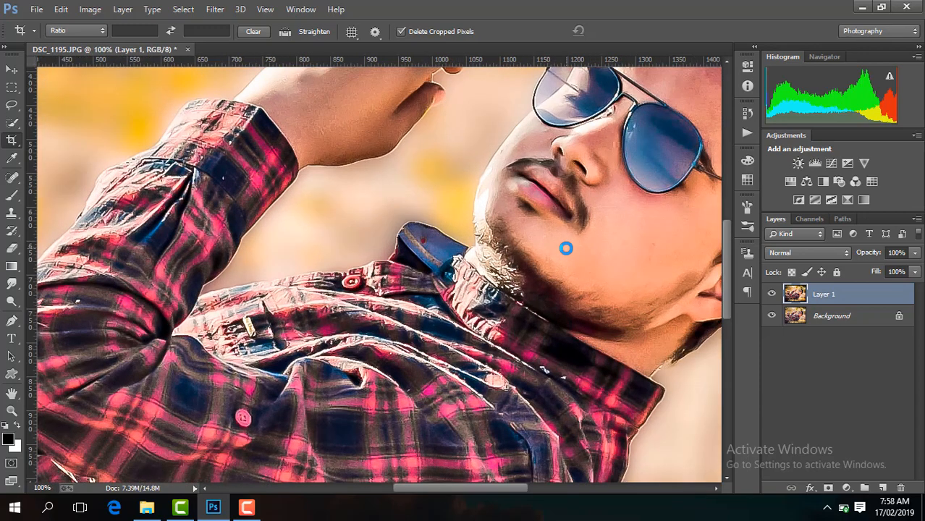
key("ctrl+minus")
key("ctrl+minus")
key("ctrl+minus")
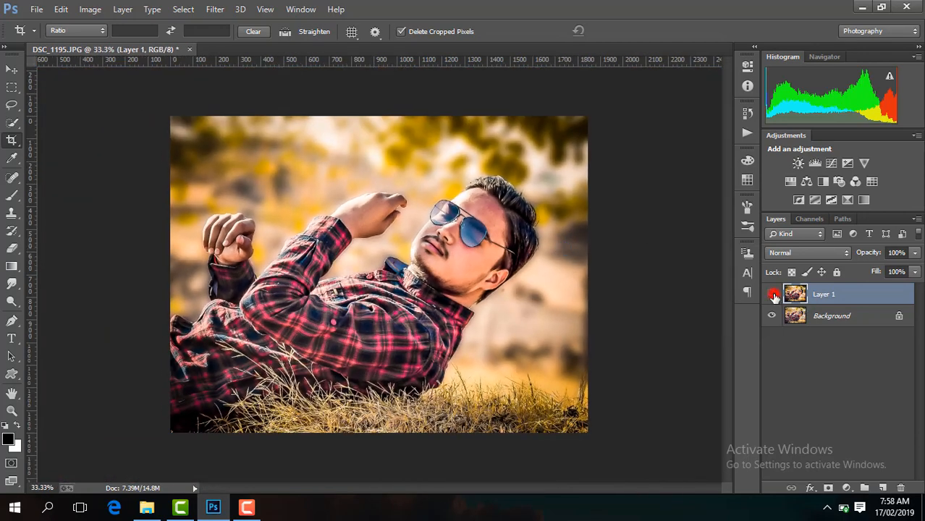
right_click(772, 293)
left_click(625, 413)
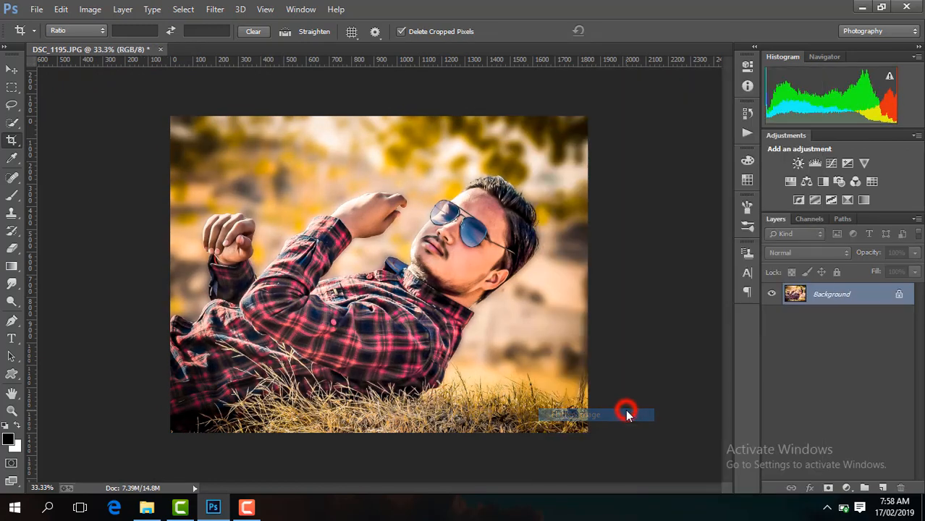
key("ctrl+j")
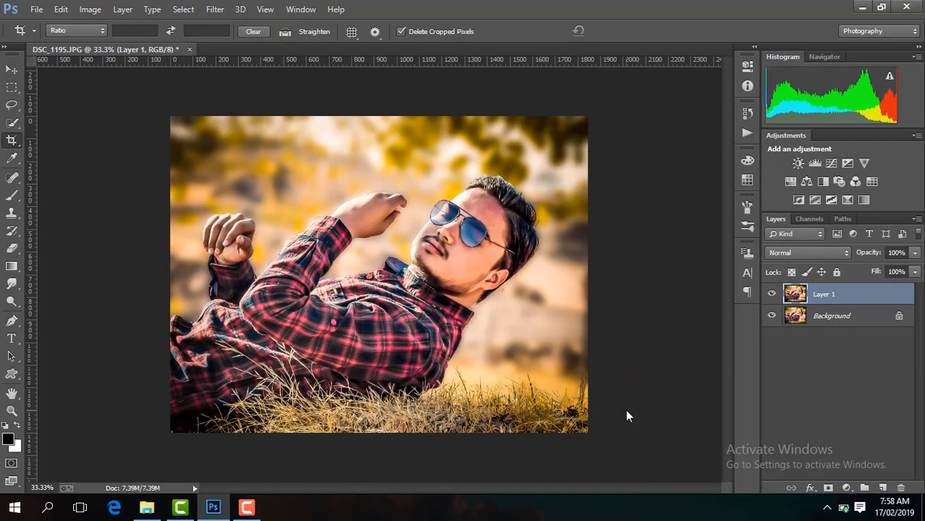
Step: Select the Mixer Brush tool for retouching the face and set its brush size to 69 px
left_click(14, 199)
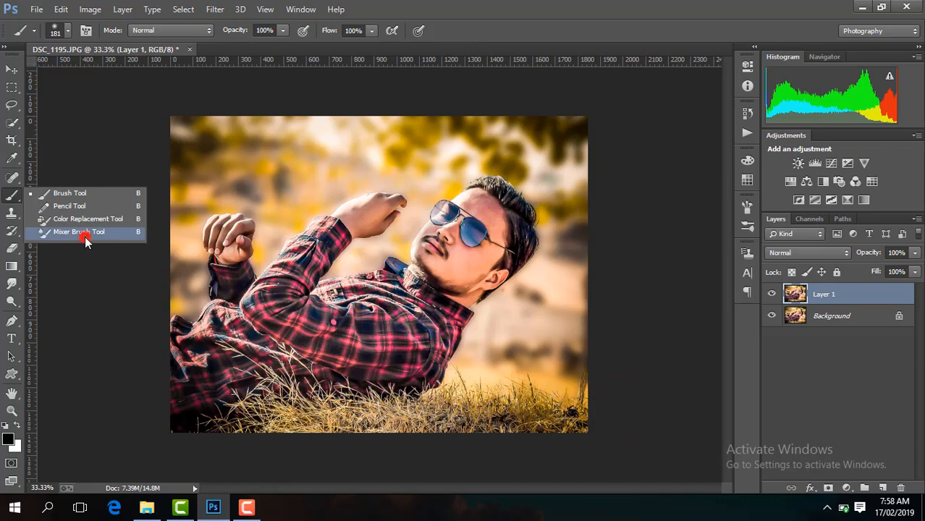
left_click(84, 238)
key("ctrl+plus")
key("ctrl+plus")
key("ctrl+plus")
key("ctrl+plus")
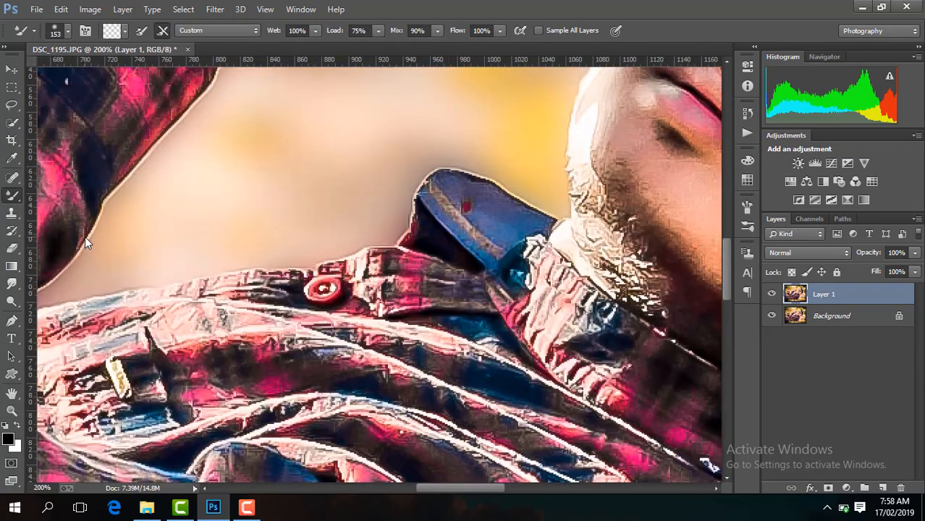
left_click_drag(483, 490, 546, 493)
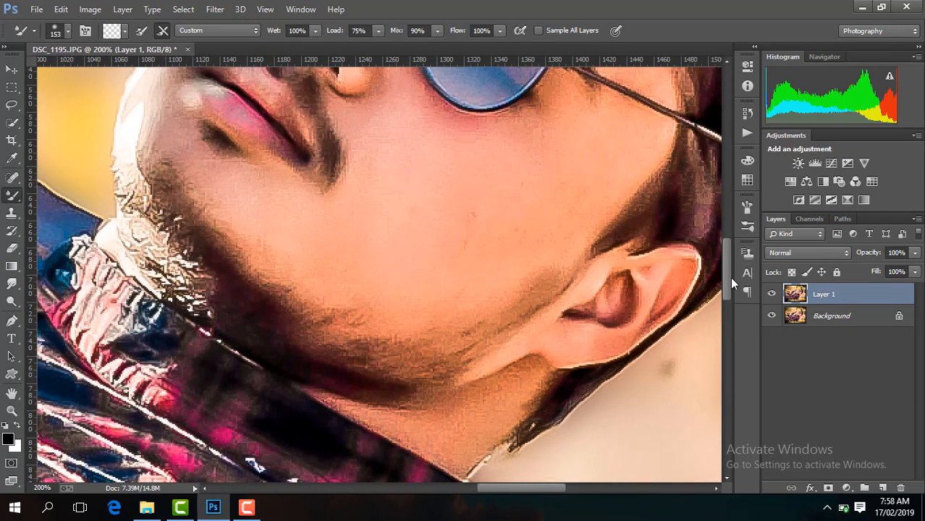
left_click_drag(730, 278, 722, 228)
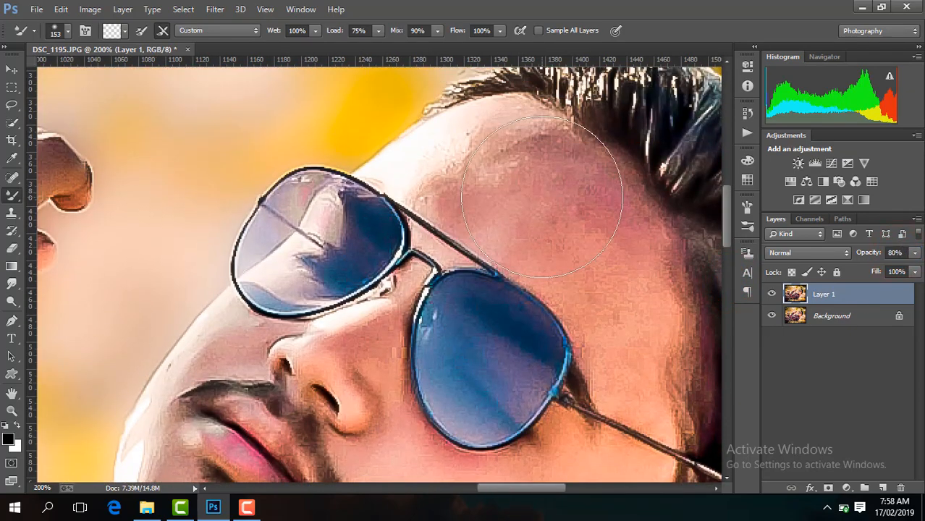
left_click(68, 30)
left_click(110, 73)
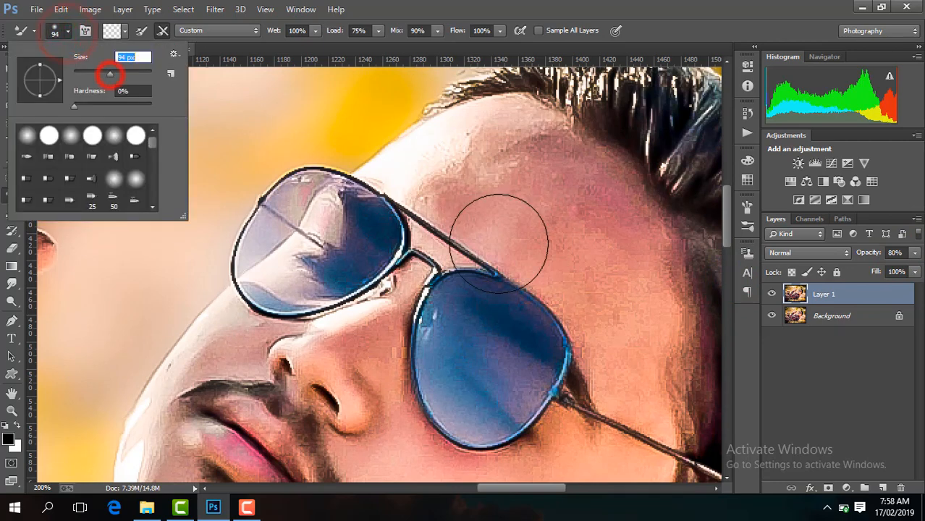
left_click(97, 74)
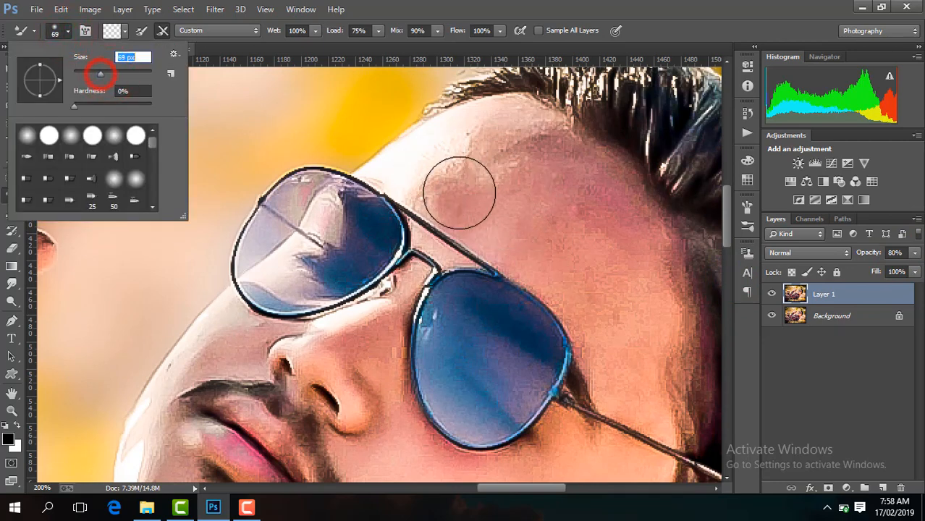
Step: Smooth the forehead skin above the sunglasses and towards the temple with the 69 px Mixer Brush
left_click(475, 196)
left_click(428, 180)
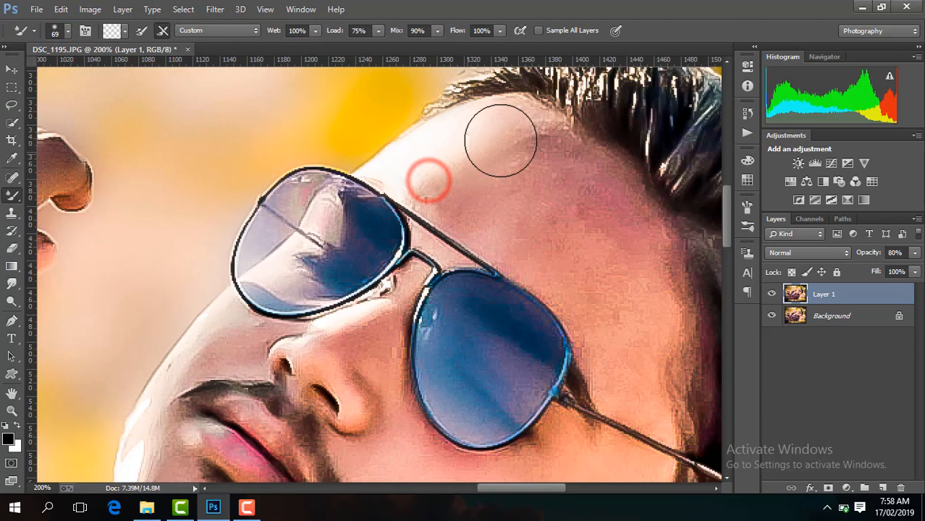
left_click(465, 158)
left_click(526, 204)
left_click(440, 192)
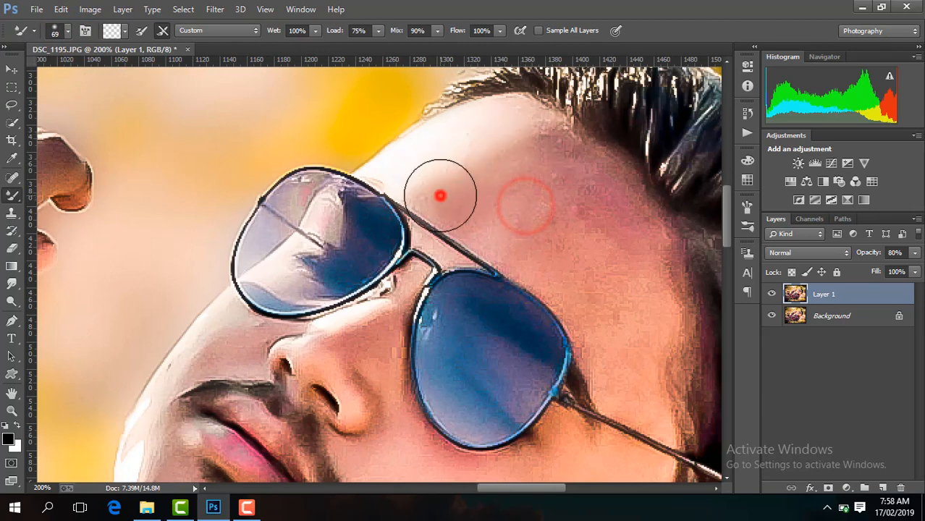
left_click(463, 179)
left_click(542, 221)
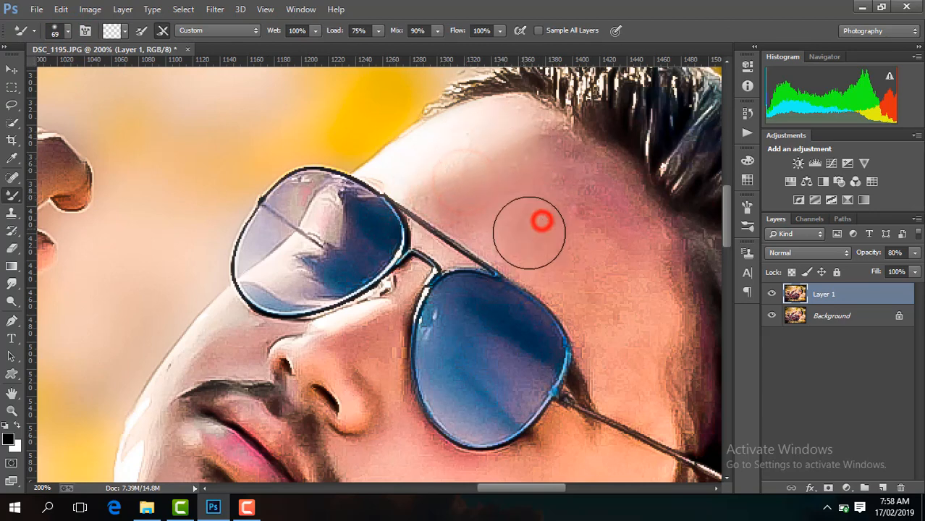
left_click(615, 304)
left_click(859, 7)
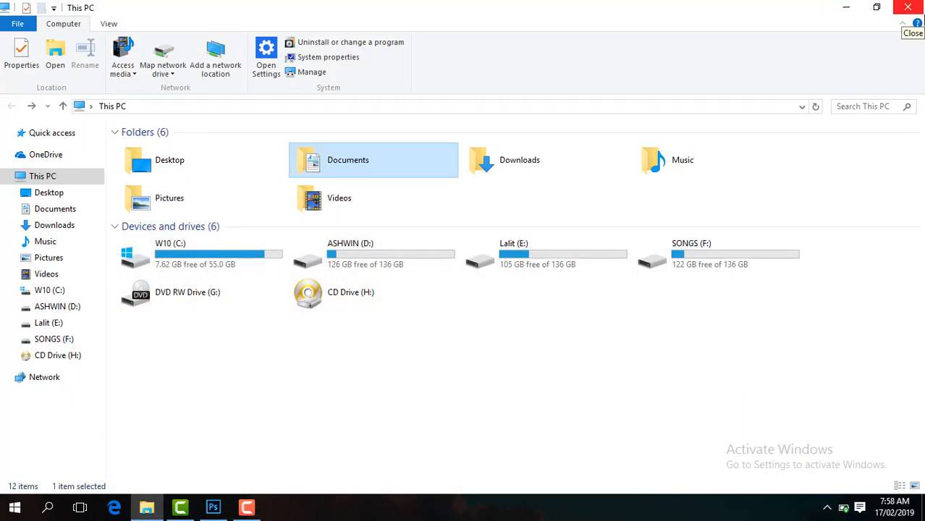
left_click(845, 7)
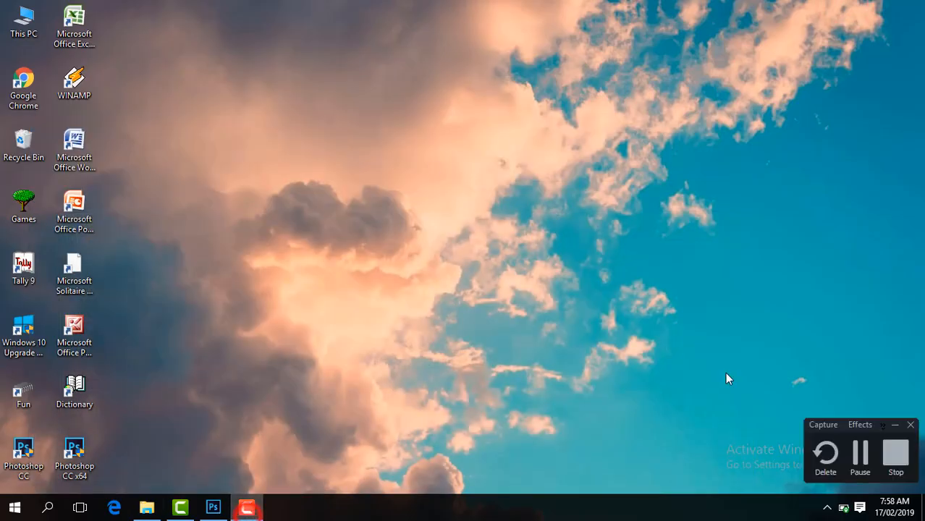
left_click(213, 507)
Step: Smooth the skin of the near cheek, along the jaw and beneath the lower lip with the Mixer Brush
left_click(553, 362)
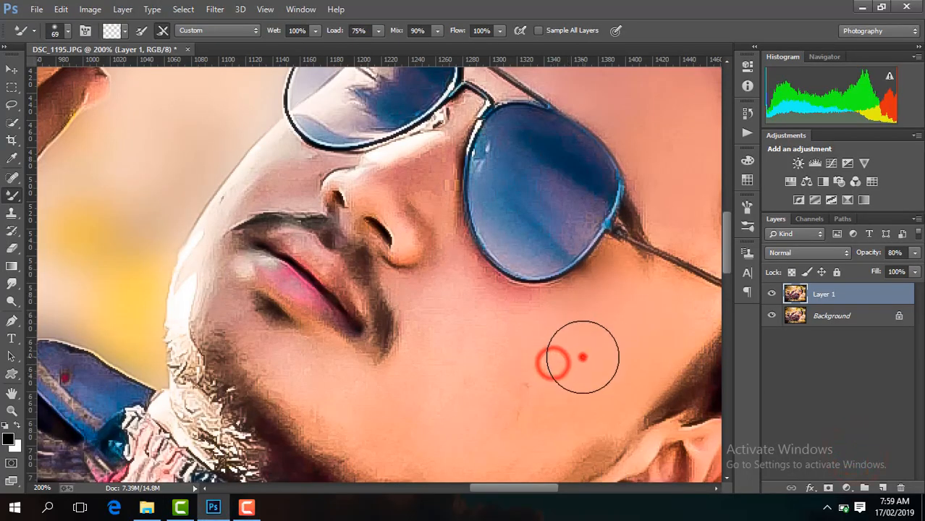
left_click(583, 357)
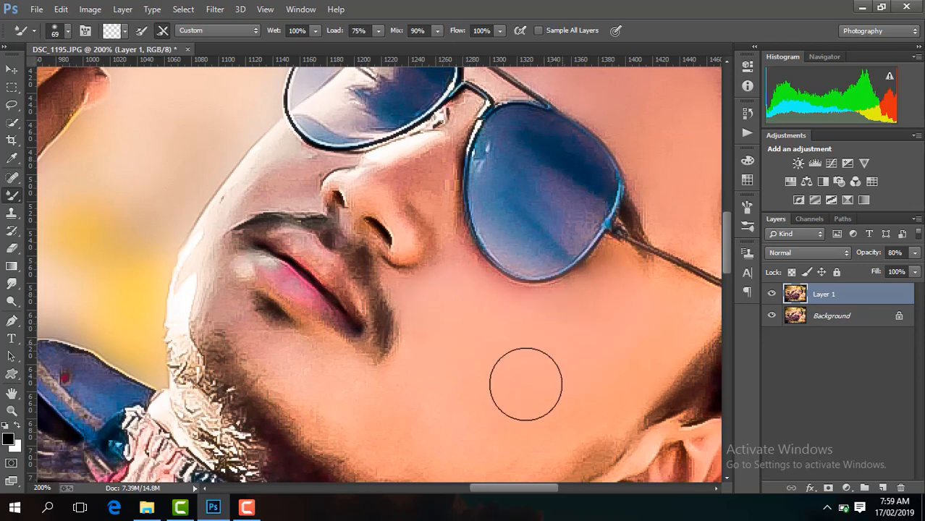
left_click(726, 259)
left_click(539, 365)
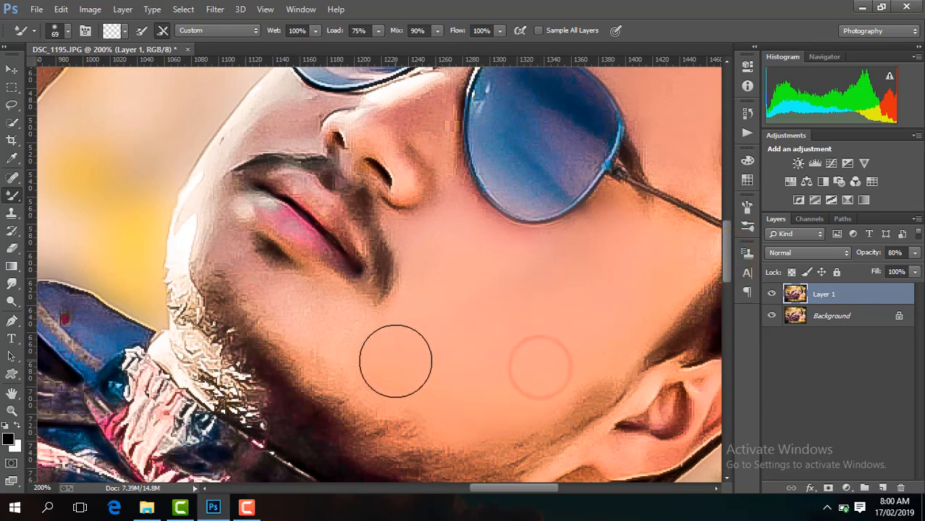
left_click(395, 360)
left_click(435, 372)
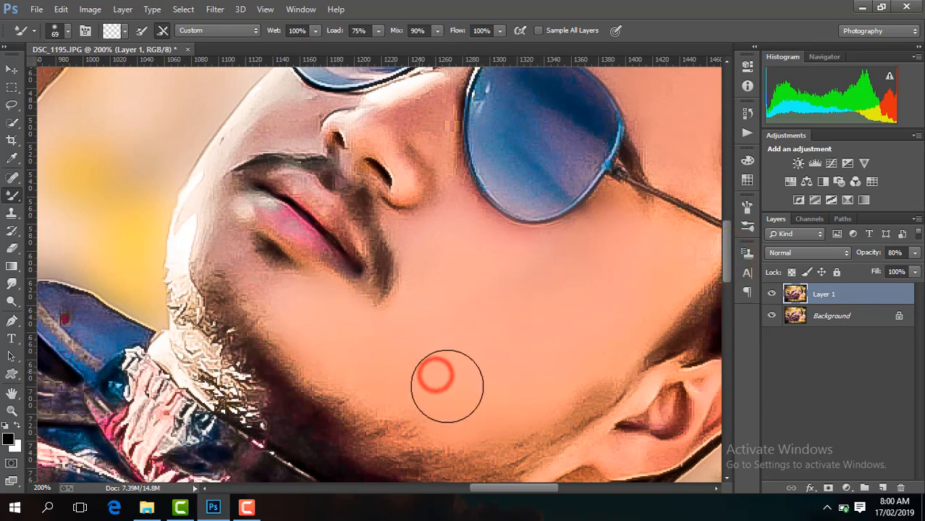
left_click(538, 356)
left_click(265, 299)
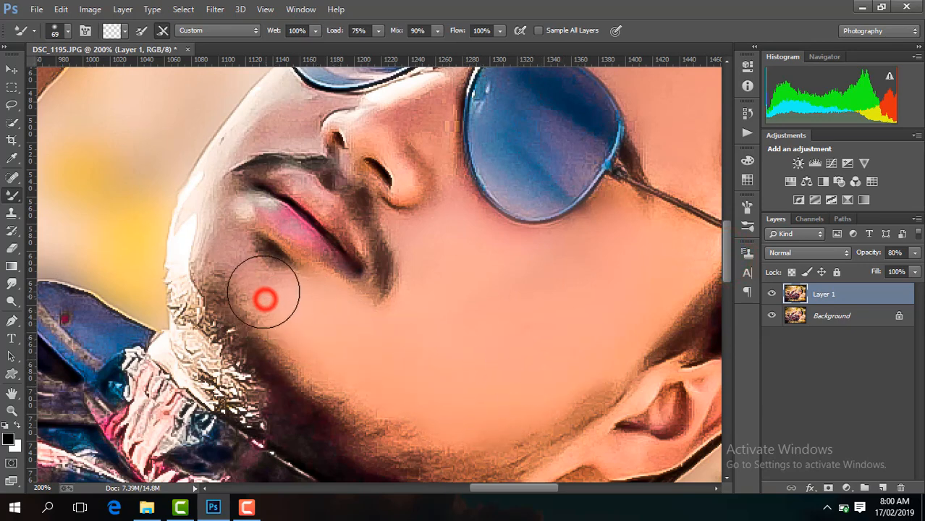
Step: Reduce the Mixer Brush size to 50 px and smooth the chin skin between the lower lip and the beard
left_click(69, 32)
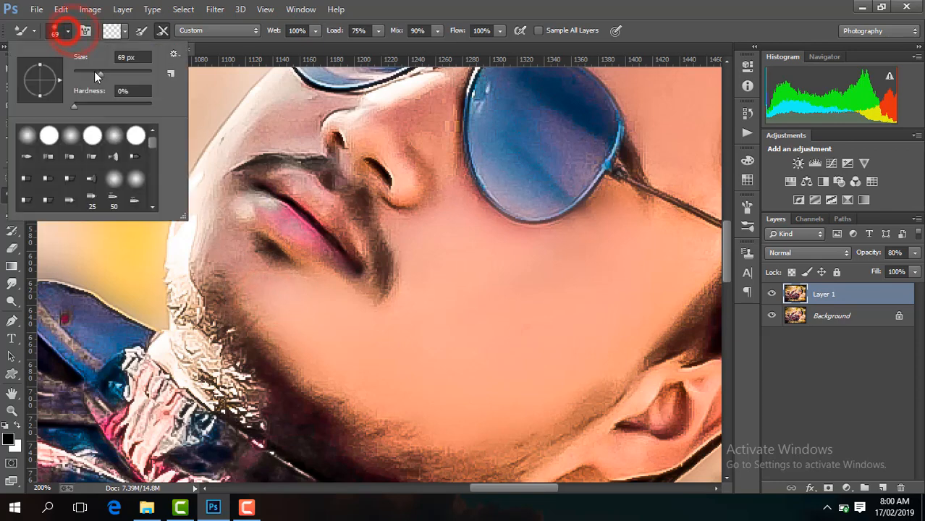
left_click(93, 75)
left_click(226, 250)
left_click(202, 250)
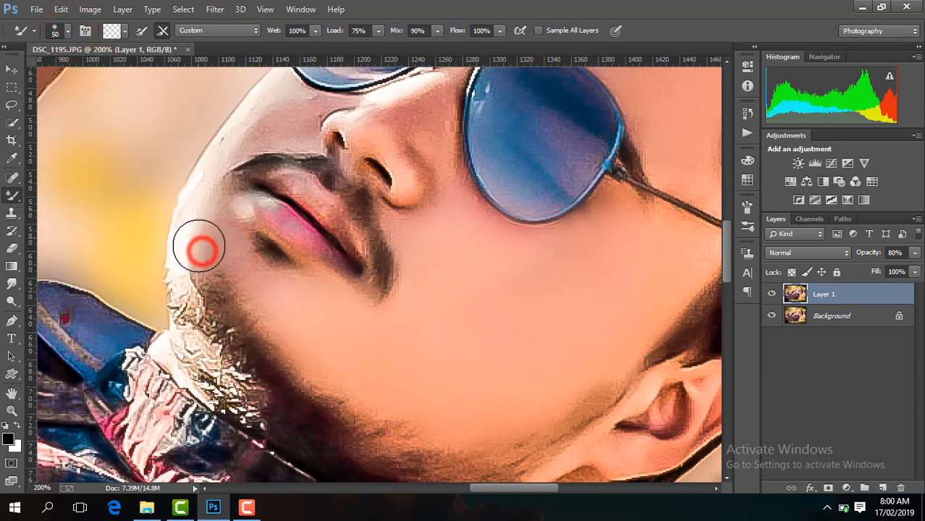
left_click(260, 281)
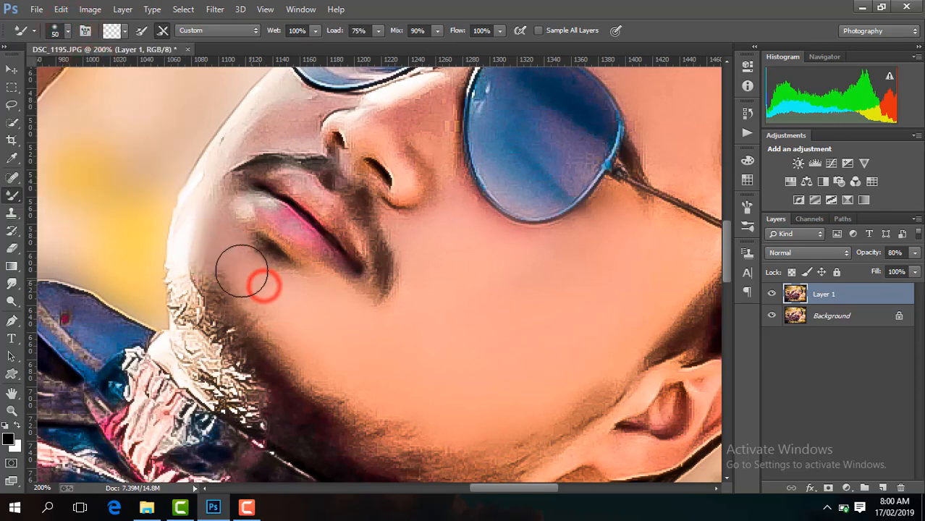
left_click(202, 241)
left_click(197, 251)
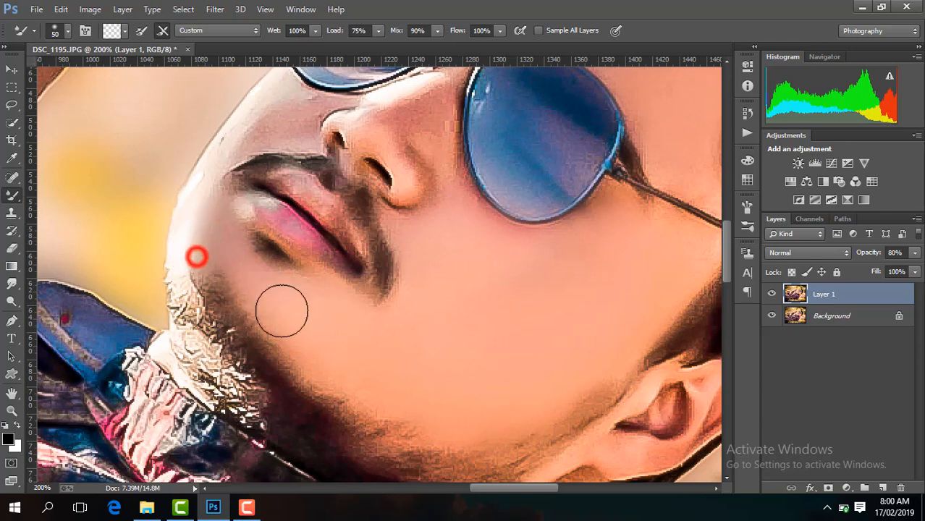
left_click(281, 310)
left_click(247, 274)
left_click(321, 310)
Step: Smooth the cheek beside the nose and the bridge of the nose with the 50 px Mixer Brush
left_click(458, 247)
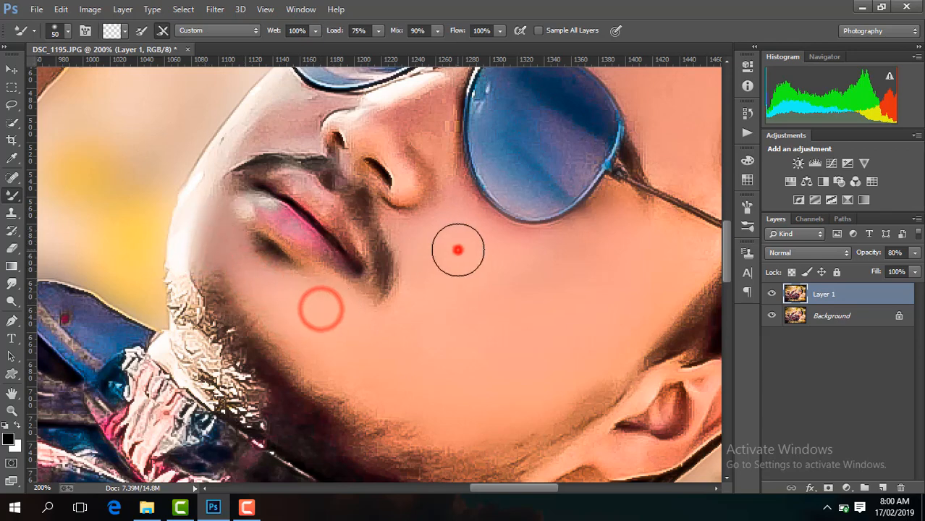
left_click(446, 198)
left_click(405, 126)
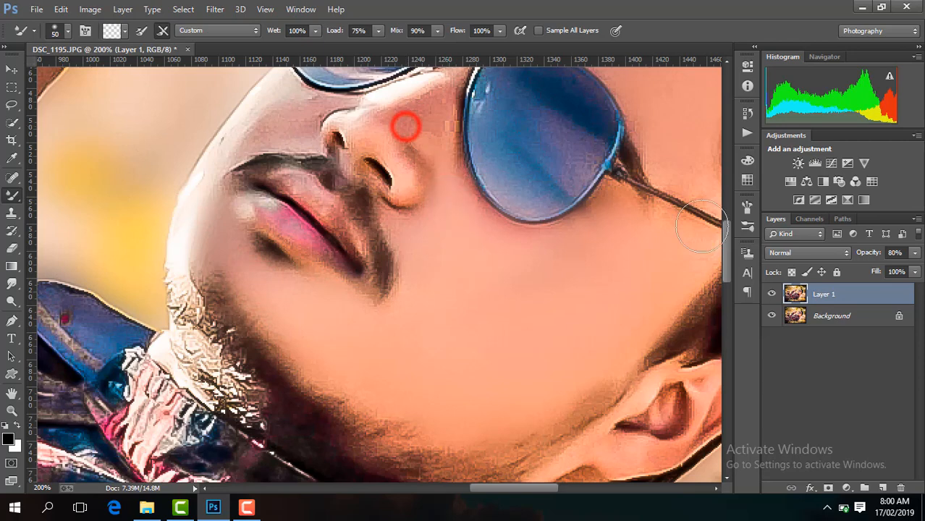
left_click_drag(726, 255, 725, 241)
left_click(382, 214)
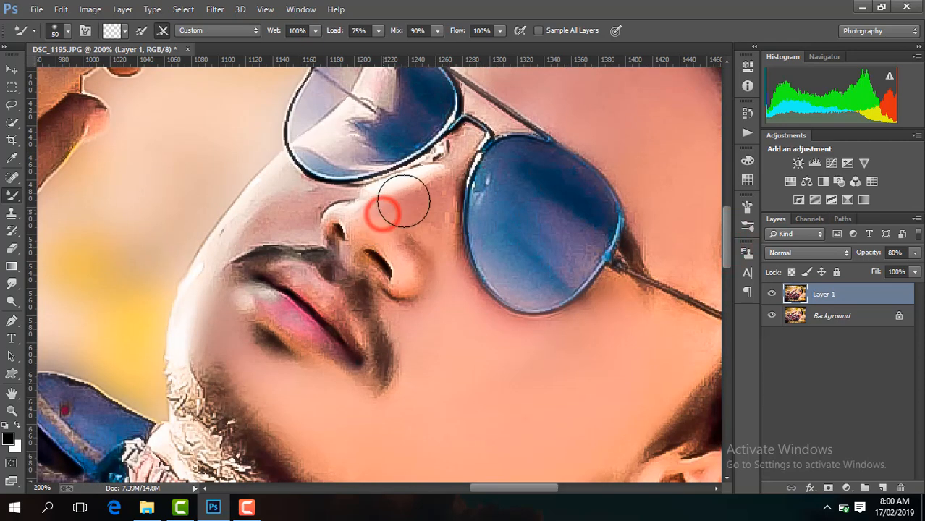
Step: Reduce the Mixer Brush size to 34 px and smooth the bridge, tip and nostril area of the nose
left_click(69, 32)
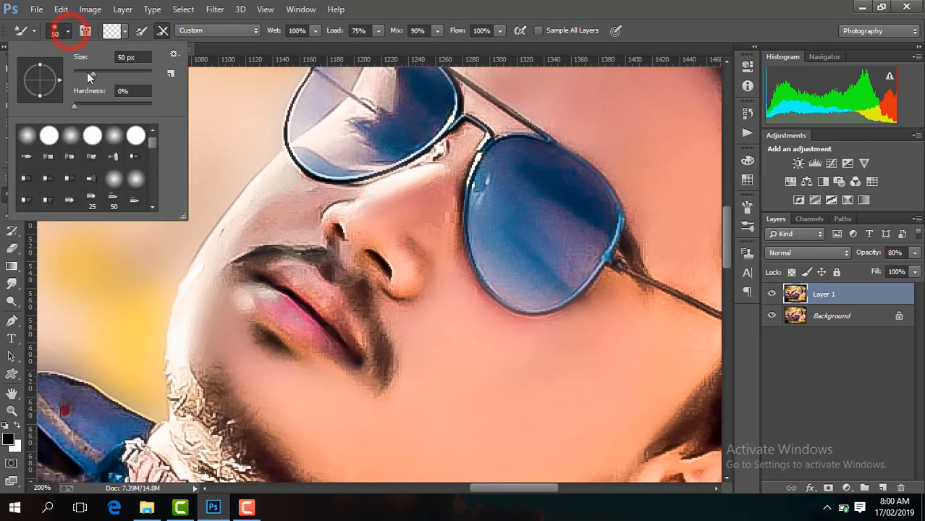
left_click_drag(88, 74, 83, 75)
left_click(413, 193)
left_click(366, 223)
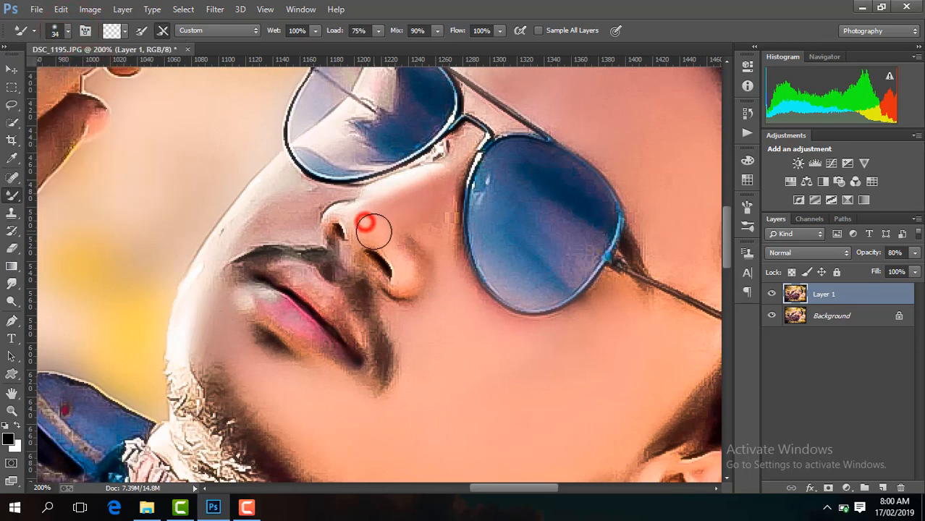
left_click_drag(373, 232, 399, 249)
left_click_drag(407, 258, 368, 212)
left_click(407, 280)
Step: Blend the skin between the nose and the near sunglass lens, under that lens and along the nose bridge
mouse_move(414, 312)
left_mouse_down()
mouse_move(404, 312)
mouse_move(418, 269)
left_mouse_up()
left_click_drag(459, 312, 456, 291)
left_click_drag(496, 323, 444, 298)
left_click(435, 253)
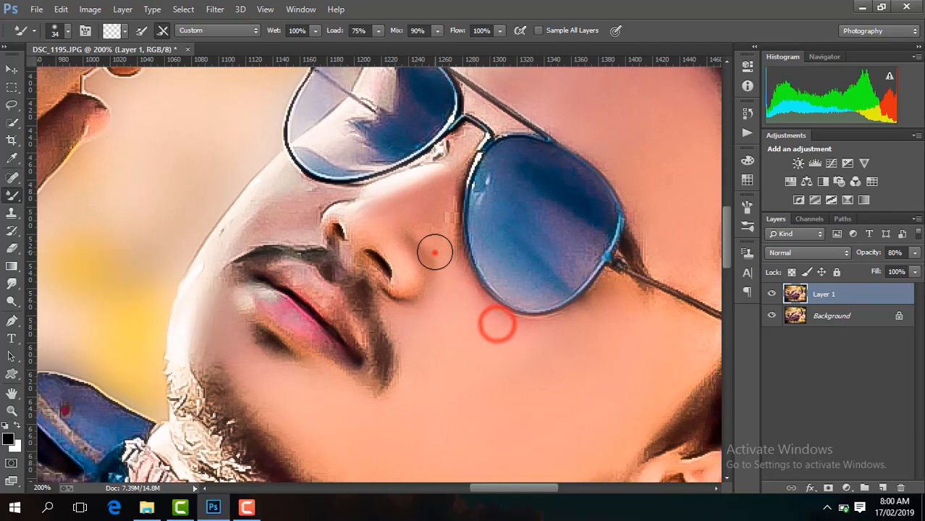
left_click_drag(435, 253, 438, 223)
left_click(458, 284)
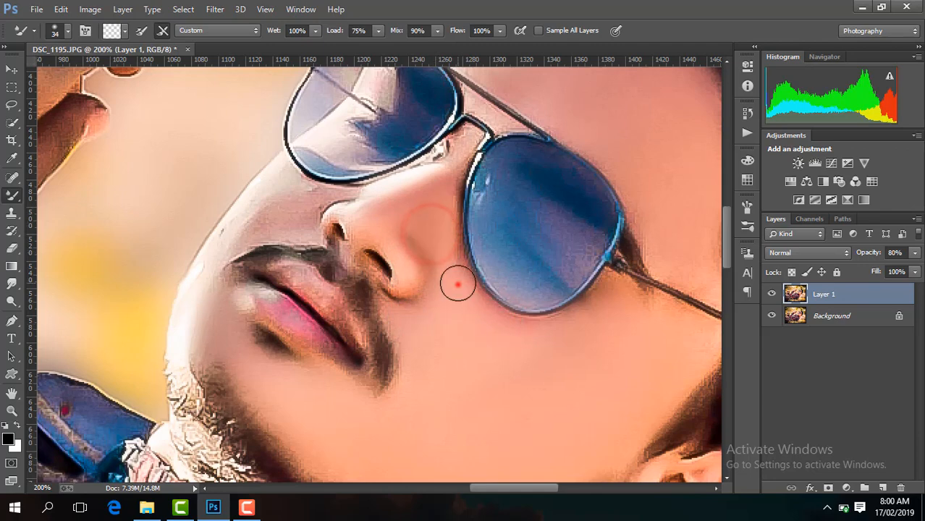
left_click_drag(457, 284, 441, 246)
left_click_drag(447, 297, 436, 253)
left_click_drag(435, 251, 440, 237)
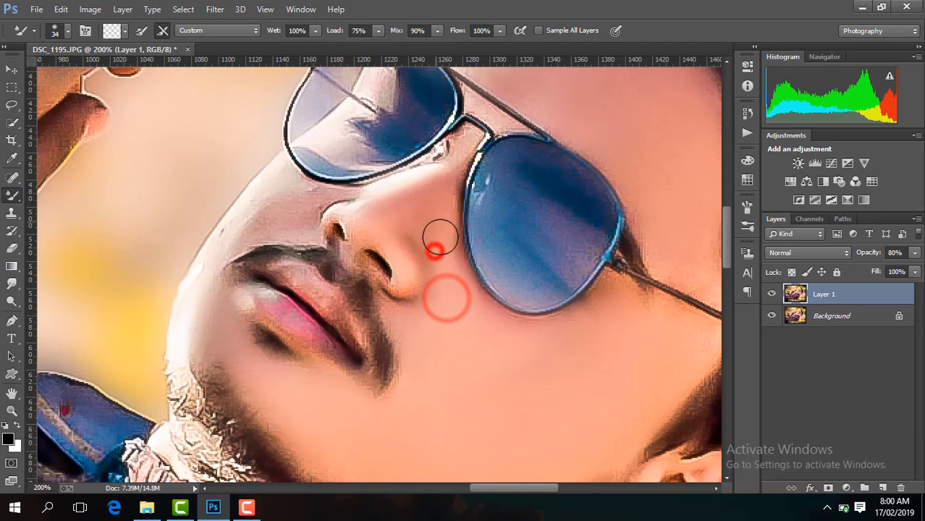
left_click_drag(384, 218, 427, 185)
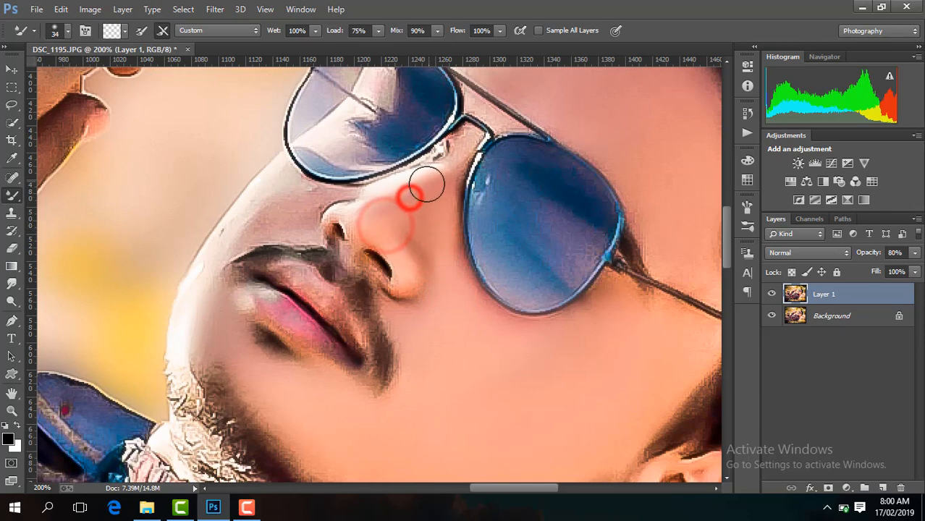
Step: Smooth the far cheek from beneath the other sunglass lens down past the moustache with the Mixer Brush
mouse_move(262, 209)
left_mouse_down()
mouse_move(295, 202)
mouse_move(276, 219)
left_mouse_up()
mouse_move(229, 237)
left_mouse_down()
mouse_move(263, 210)
mouse_move(289, 209)
mouse_move(293, 220)
left_mouse_up()
mouse_move(227, 243)
left_mouse_down()
mouse_move(209, 304)
mouse_move(215, 285)
left_mouse_up()
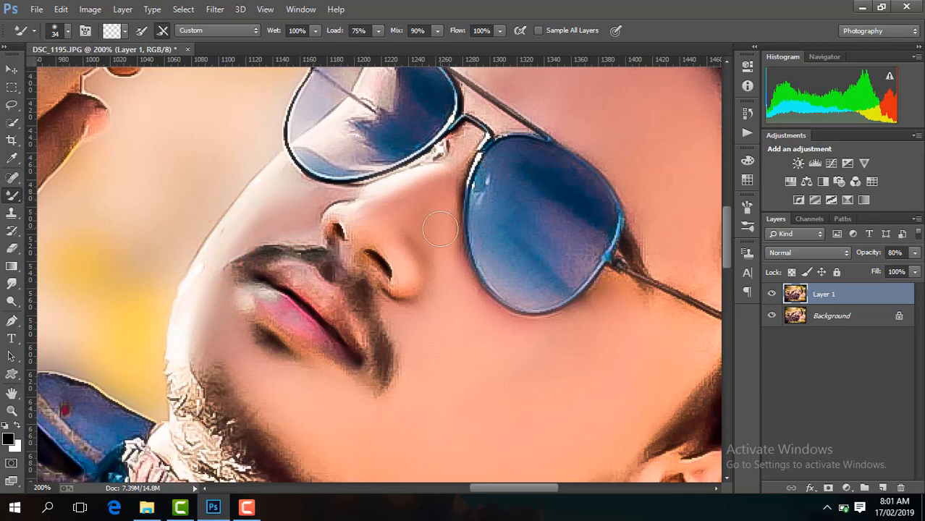
key("ctrl+minus")
key("ctrl+minus")
key("ctrl+minus")
key("ctrl+minus")
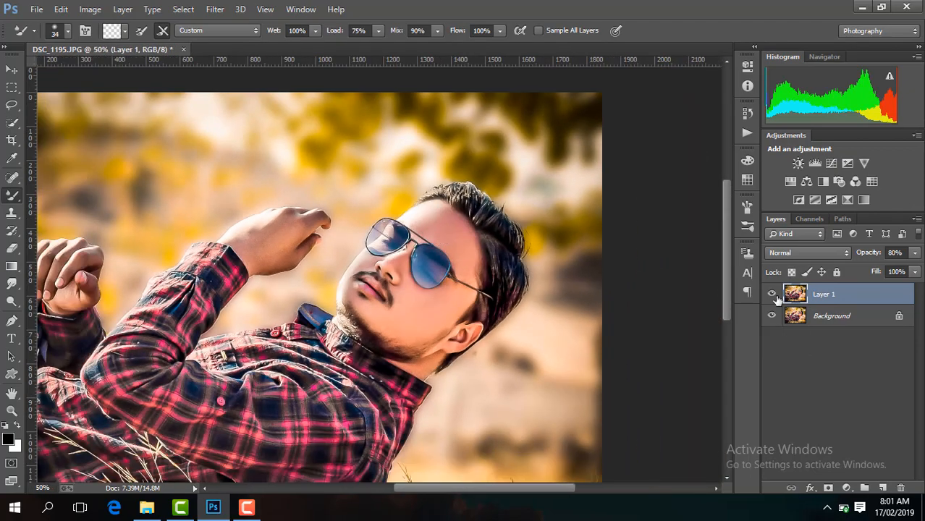
Step: Compare the smoothed skin with the original by toggling the visibility of Layer 1
left_click(772, 294)
left_click(771, 294)
left_click(772, 294)
left_click(772, 294)
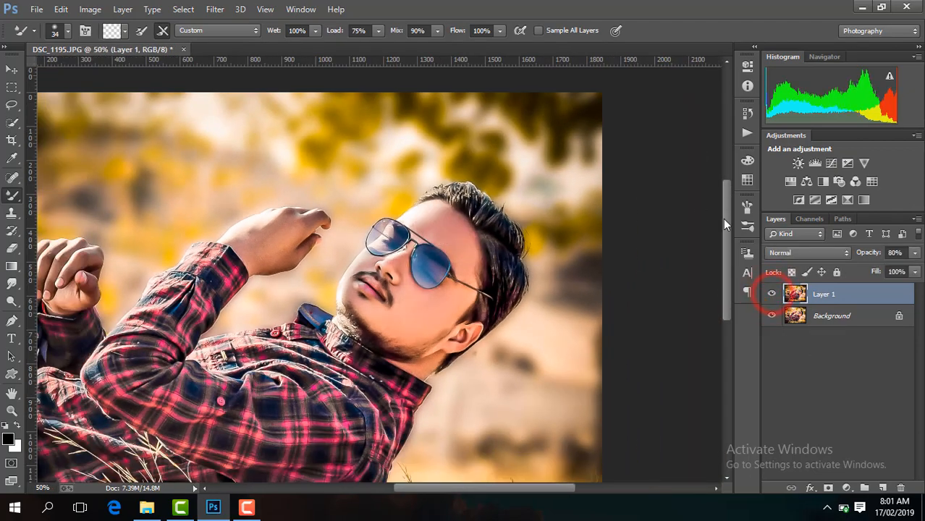
Step: Set the Mixer Brush size to 71 px and smooth the wrist and back of the raised hand nearest the face
left_click_drag(724, 220, 726, 249)
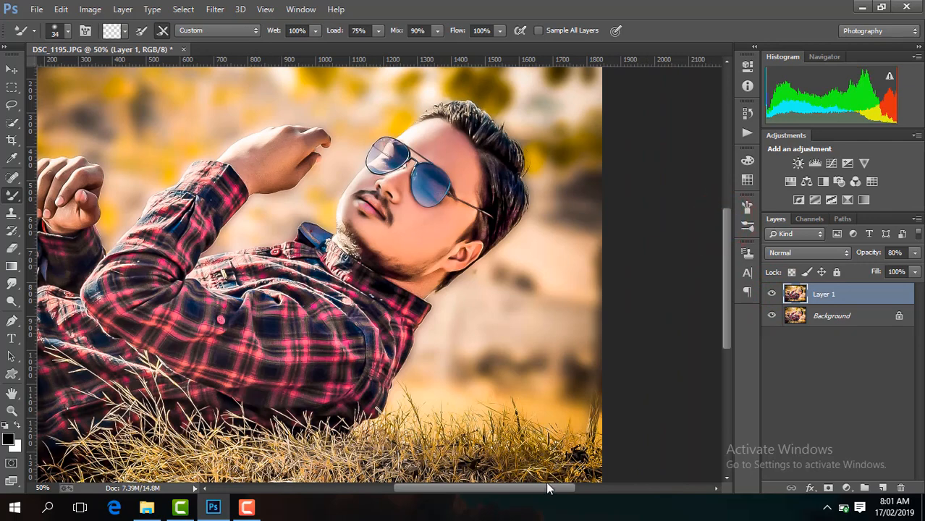
left_click_drag(550, 492, 492, 483)
key("ctrl+plus")
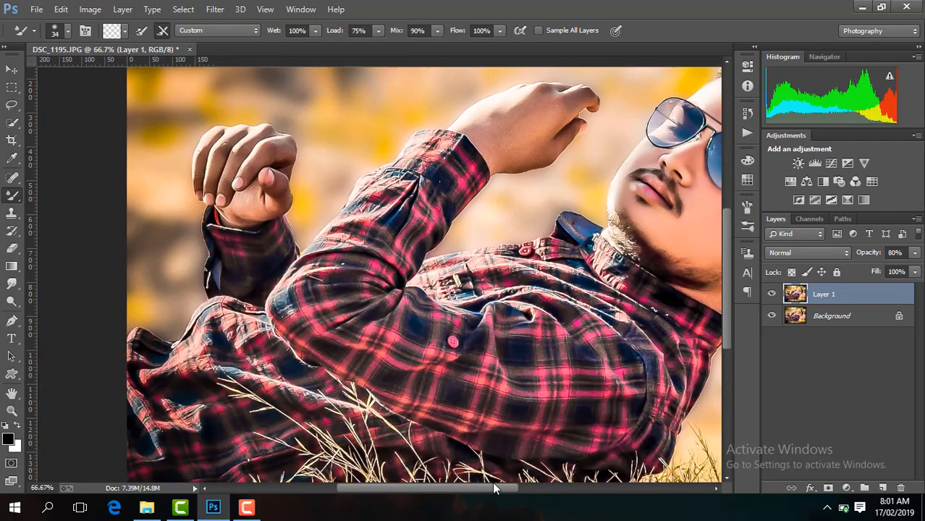
key("ctrl+plus")
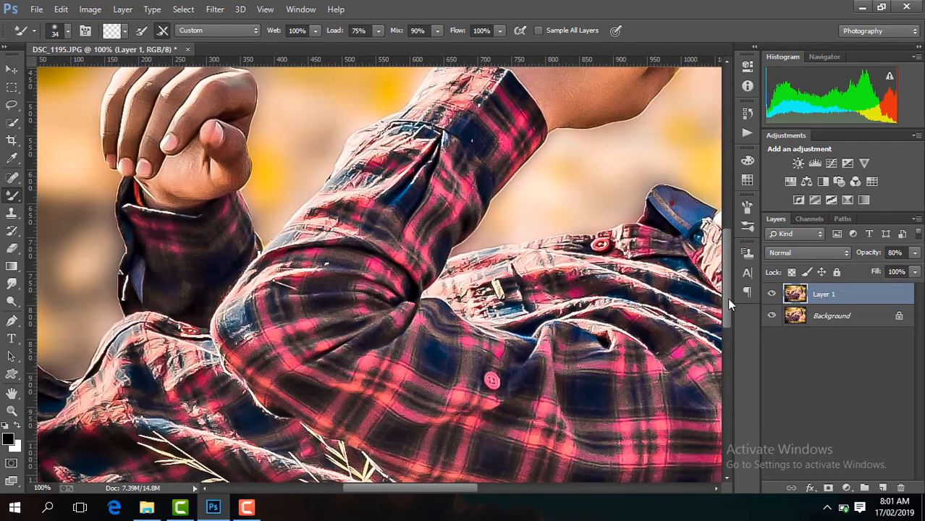
left_click_drag(730, 304, 726, 295)
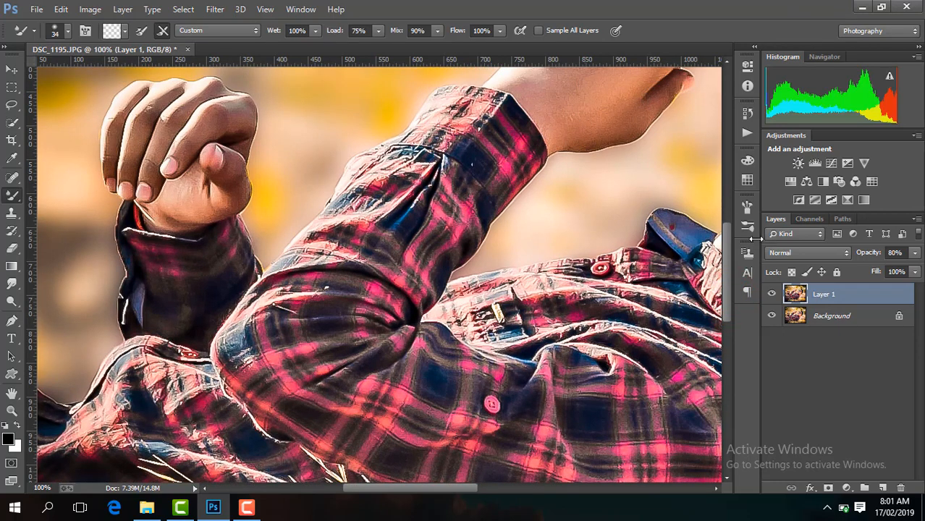
left_click_drag(726, 257, 724, 237)
left_click(69, 31)
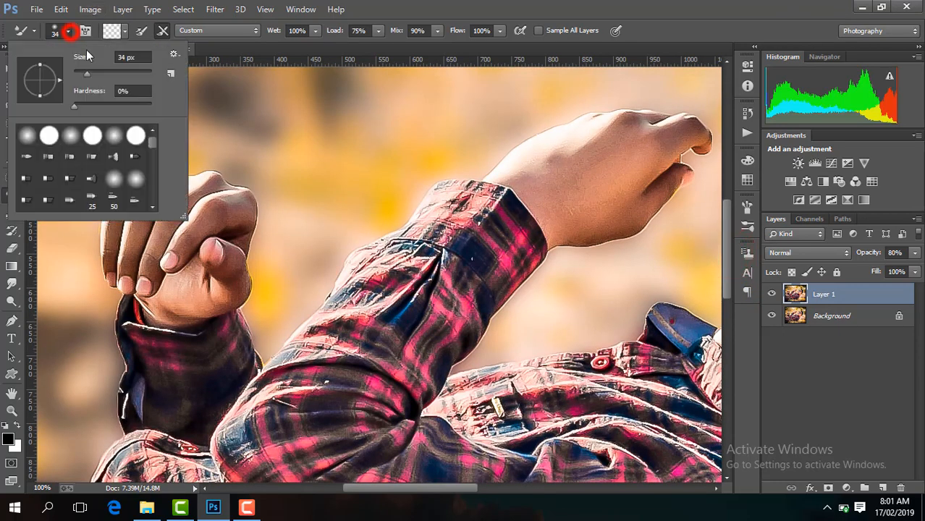
left_click(527, 161)
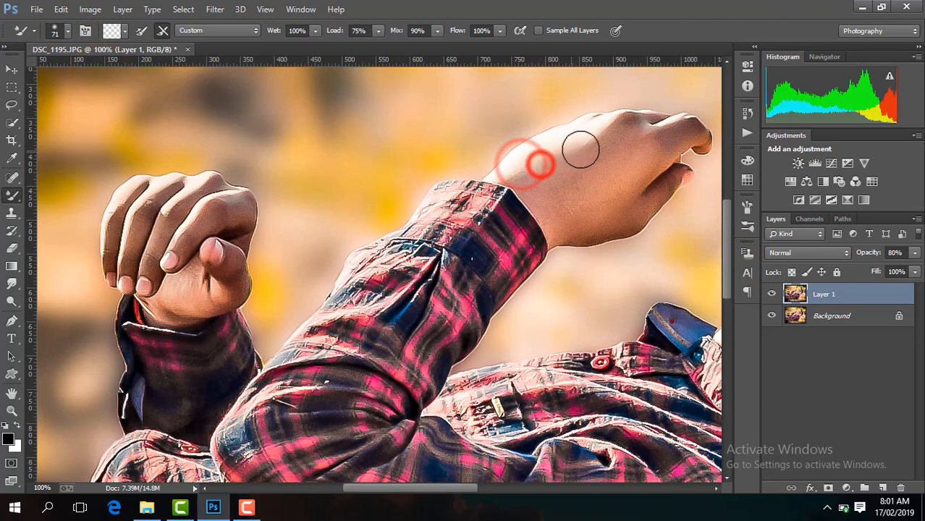
mouse_move(539, 169)
left_mouse_down()
mouse_move(551, 188)
mouse_move(569, 184)
left_mouse_up()
left_click_drag(578, 178, 605, 153)
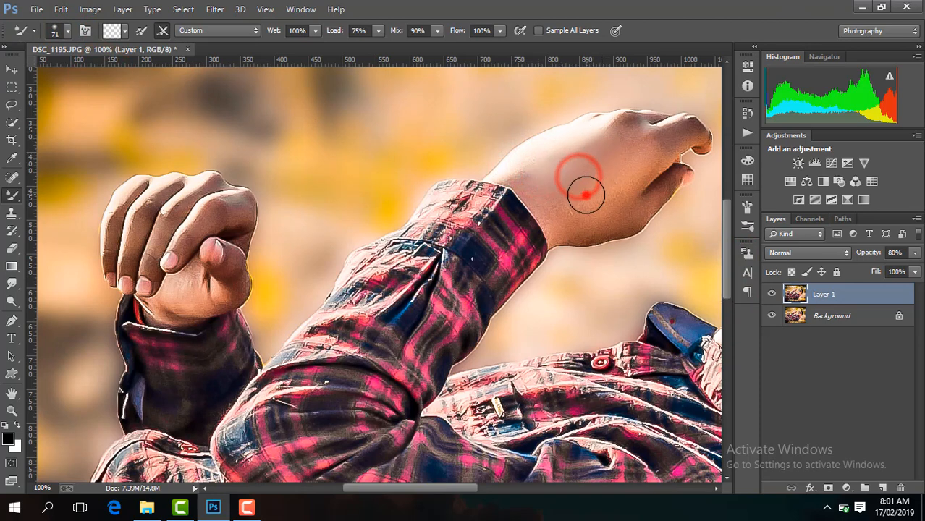
left_click_drag(586, 194, 614, 168)
left_click_drag(571, 205, 558, 212)
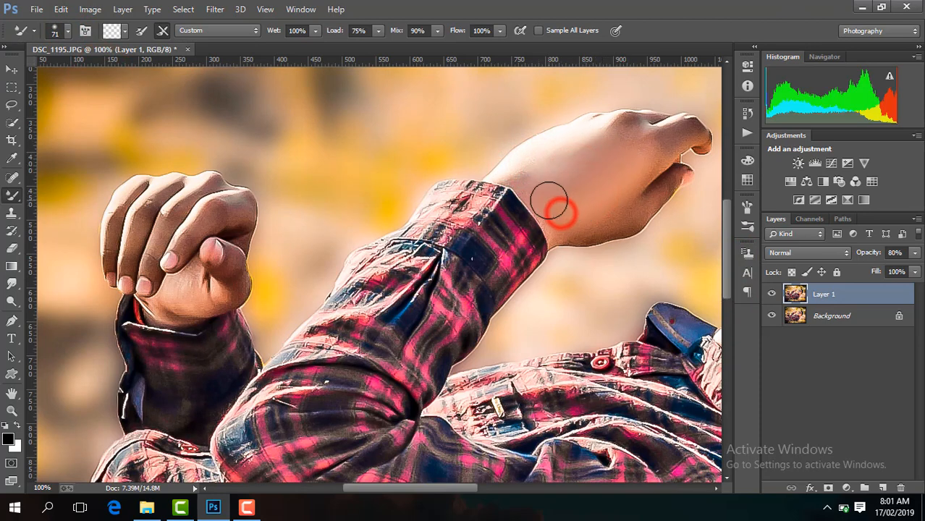
Step: Blend the remaining skin from the shirt cuff along the lower edge of that hand to the base of its fingers
left_click_drag(531, 175, 535, 171)
left_click_drag(581, 153, 605, 143)
left_click_drag(594, 226, 622, 213)
left_click_drag(558, 225, 568, 218)
mouse_move(593, 168)
left_mouse_down()
mouse_move(617, 141)
mouse_move(623, 166)
mouse_move(649, 156)
mouse_move(642, 161)
left_mouse_up()
left_click_drag(655, 152, 655, 149)
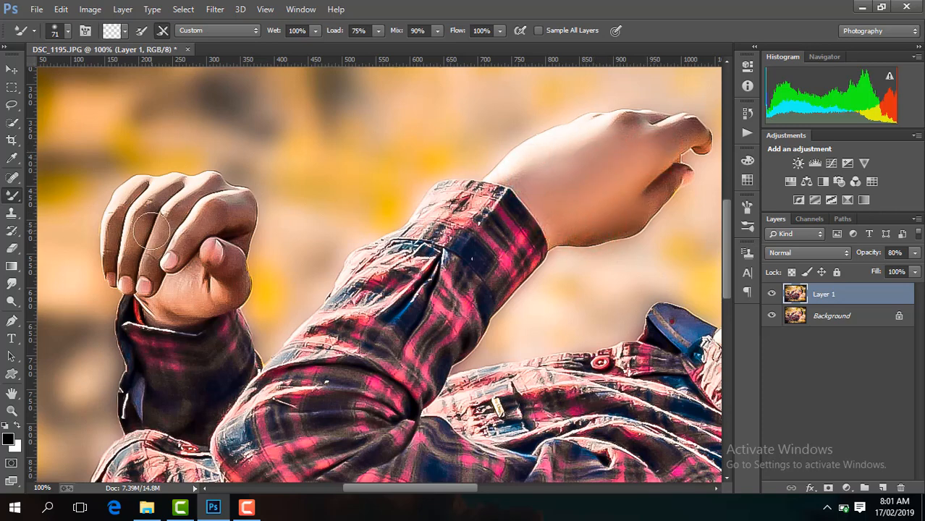
Step: Flatten the image and duplicate the background as a new layer
scroll(151, 231, "down", 5)
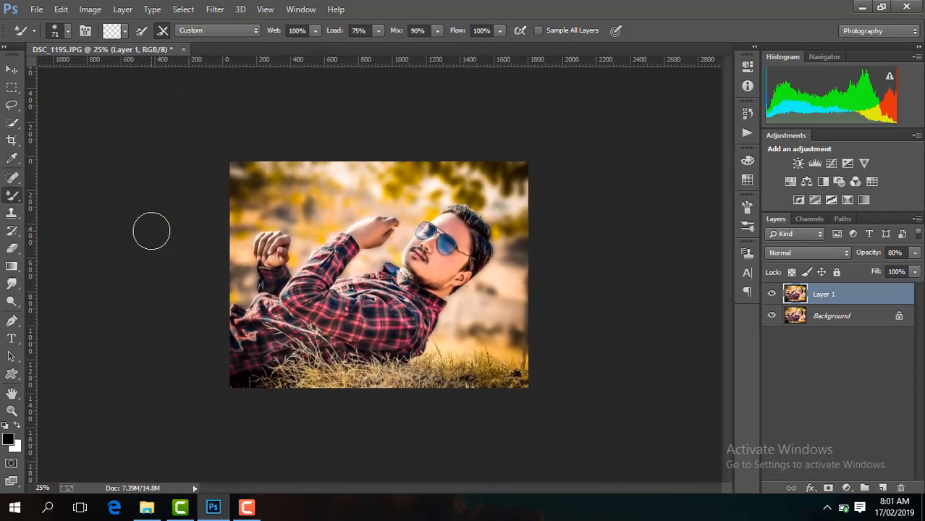
scroll(151, 231, "up", 1)
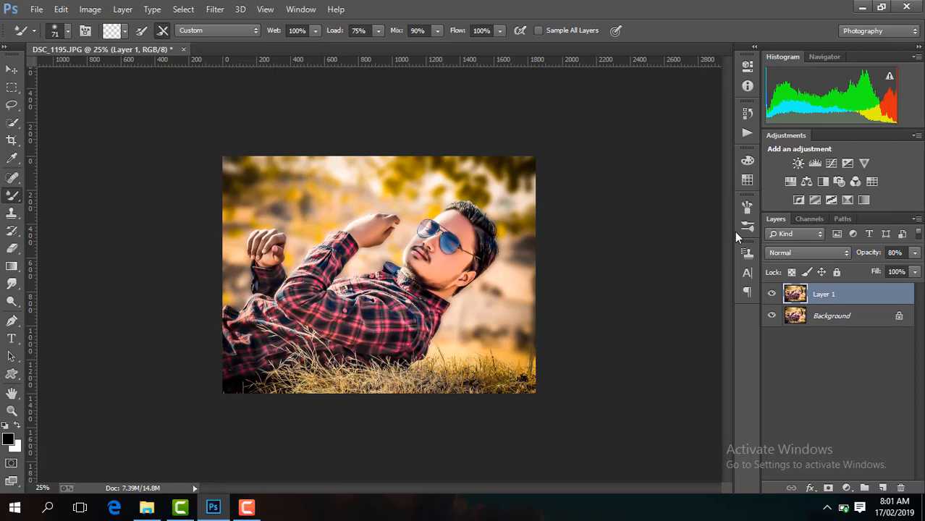
left_click(771, 292)
right_click(840, 304)
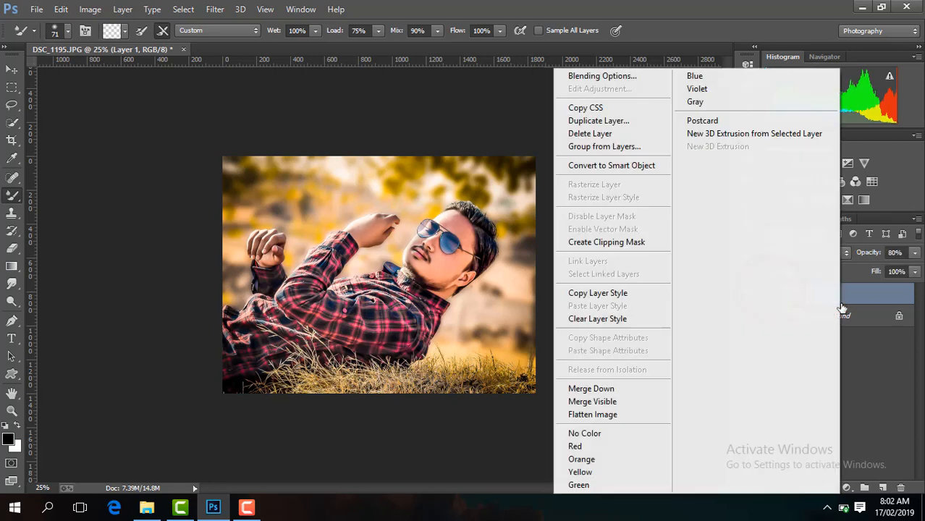
left_click(608, 413)
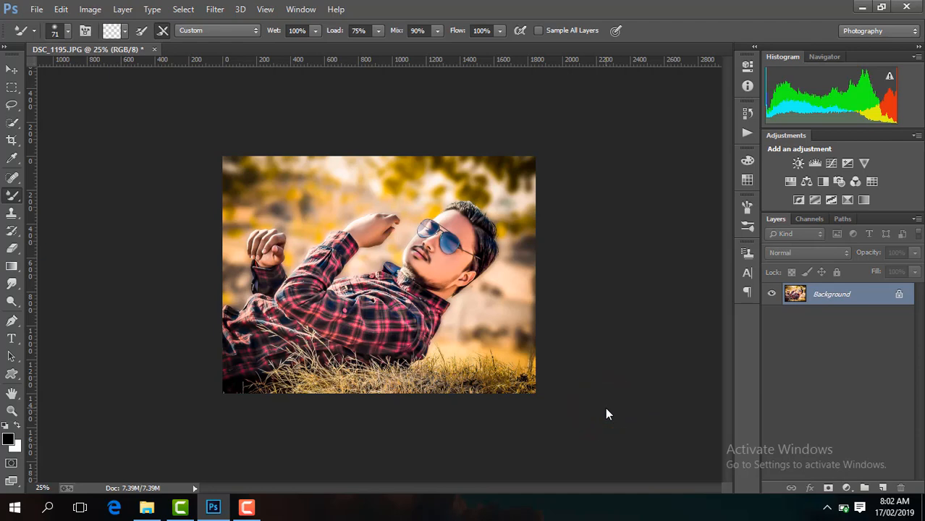
key("ctrl+j")
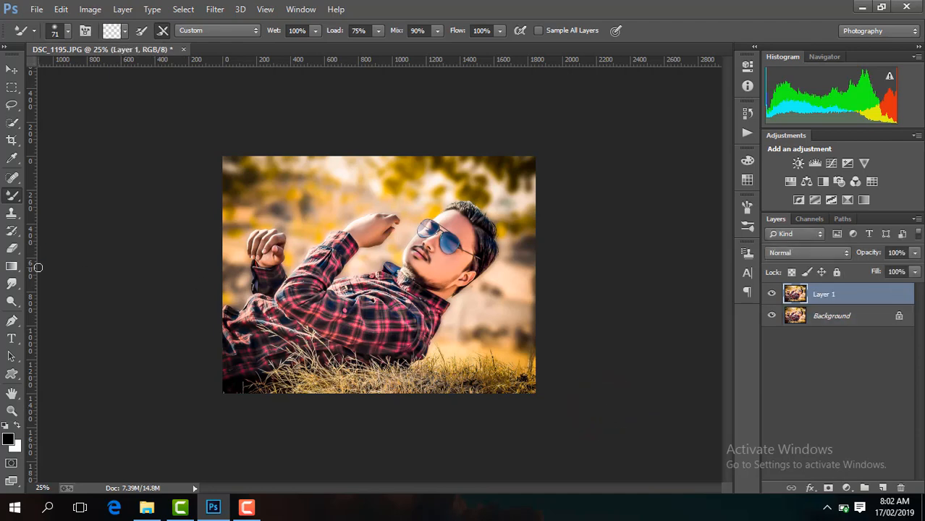
Step: Open the Camera Raw Filter on the duplicate layer and set Temperature to +5 and Contrast to +21
left_click(219, 8)
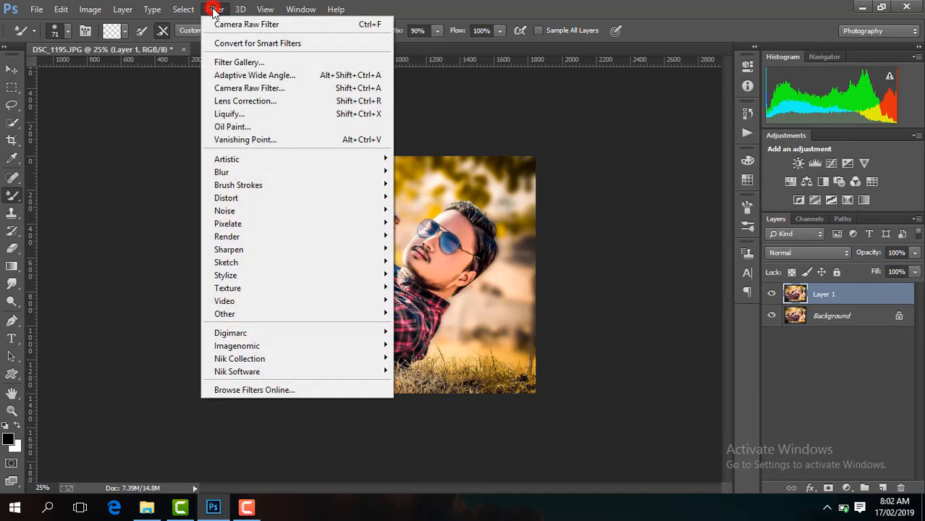
left_click(269, 85)
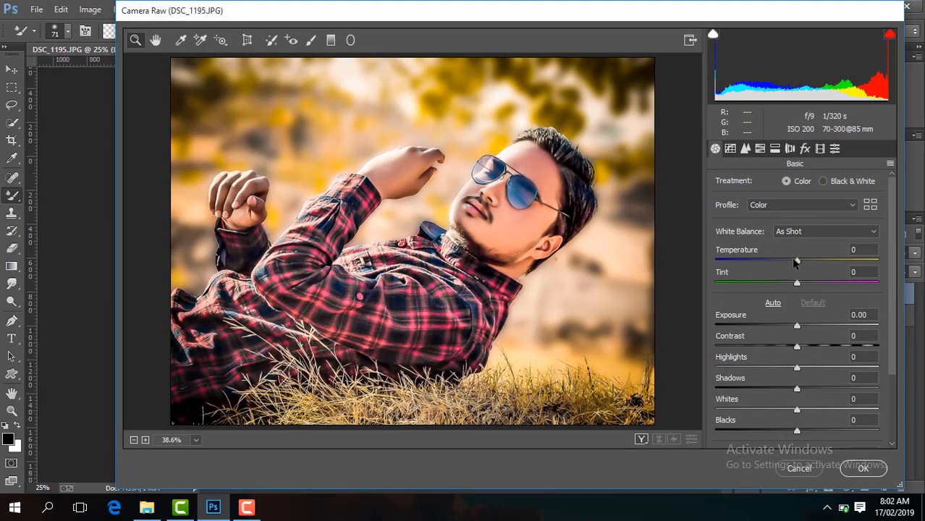
left_click_drag(795, 263, 800, 266)
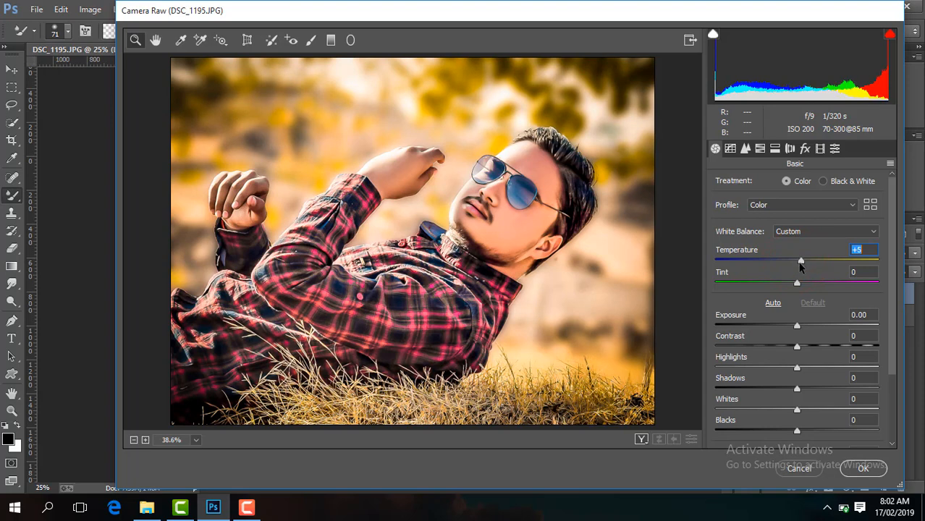
left_click_drag(798, 349, 816, 353)
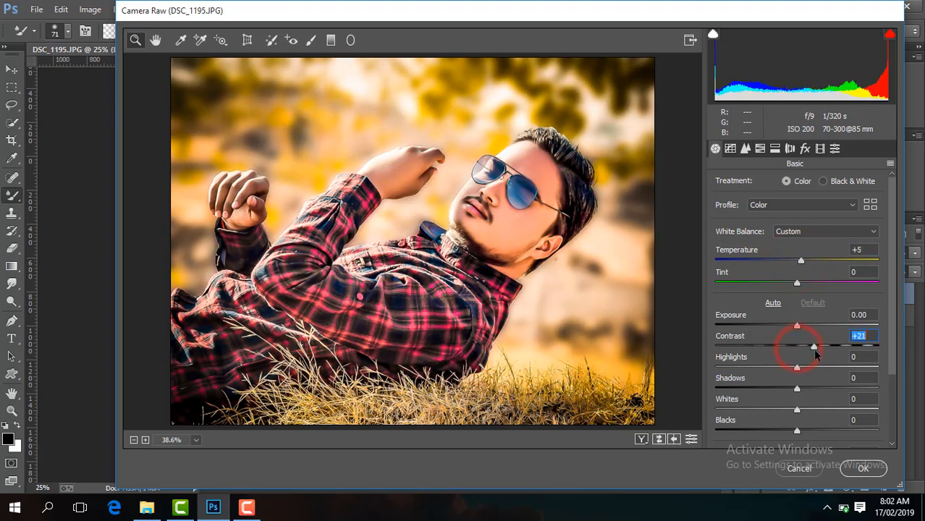
Step: In the HSL adjustments, set yellow and green saturation to -100 and orange luminance to +9, and slightly lower orange saturation
left_click(760, 148)
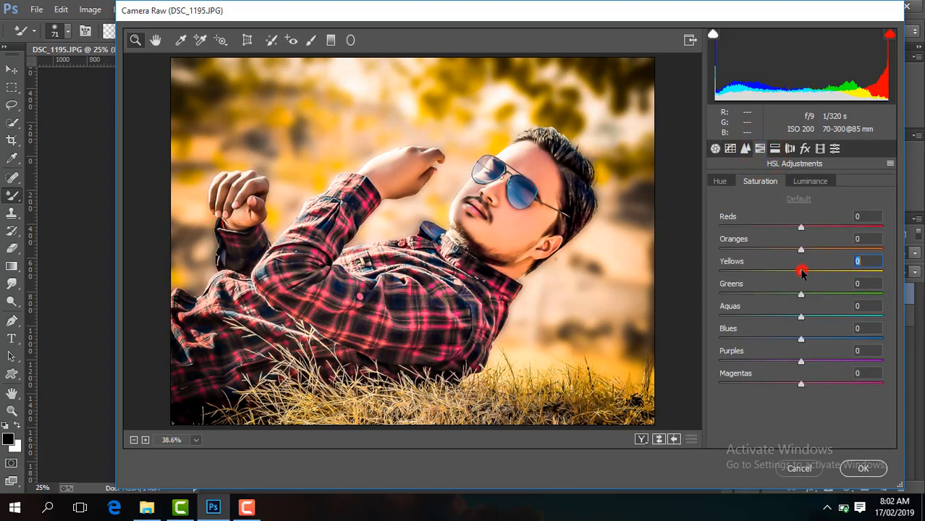
left_click_drag(802, 271, 694, 285)
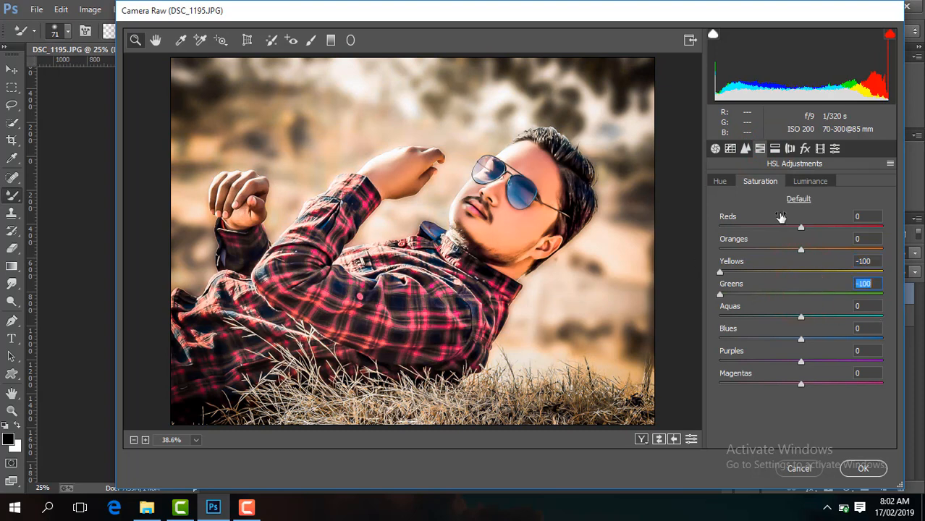
left_click(826, 183)
left_click_drag(809, 250, 810, 251)
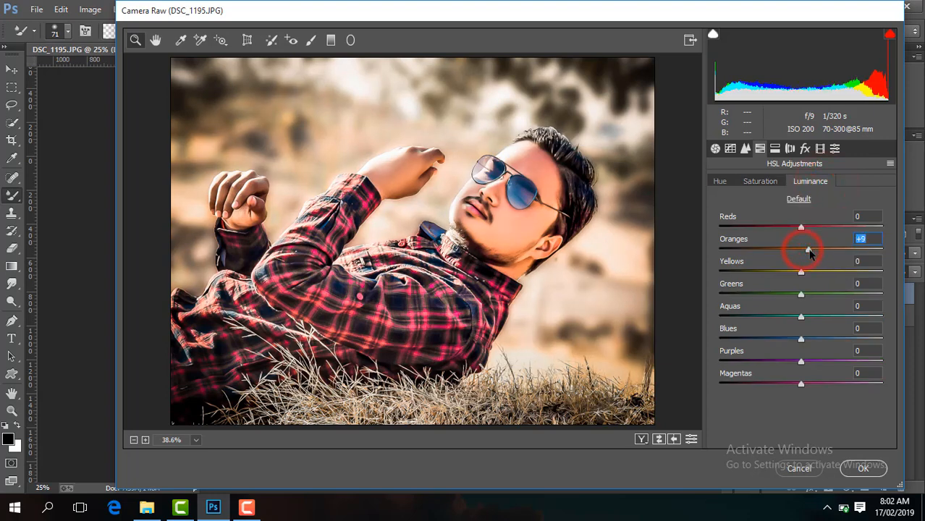
left_click(773, 182)
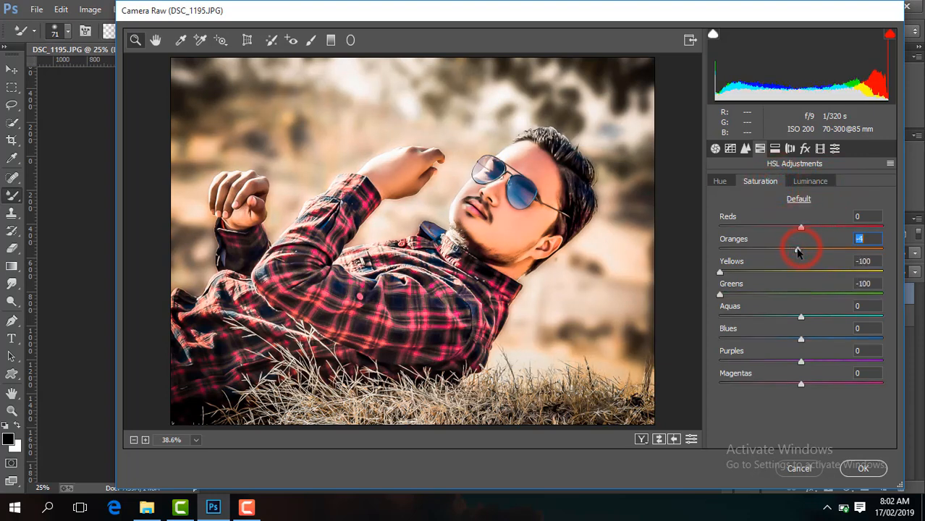
Step: In the basic adjustments, set Clarity to +11, Vibrance to +8, Shadows to +7 and Blacks to -15
left_click(715, 149)
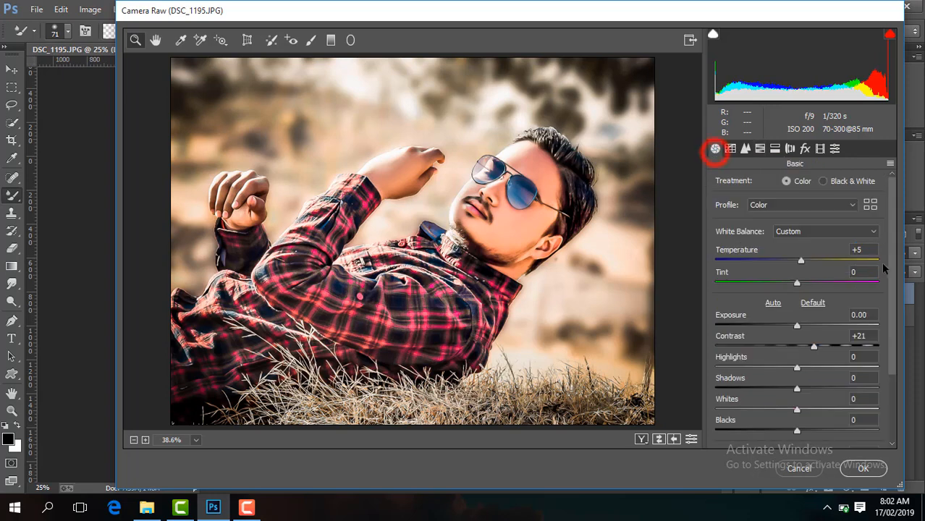
left_click(895, 269)
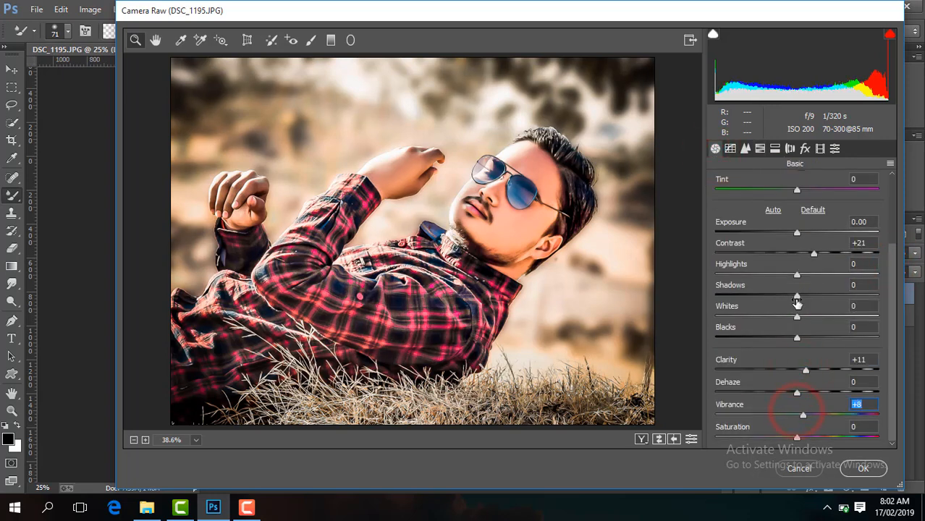
left_click_drag(796, 337, 785, 340)
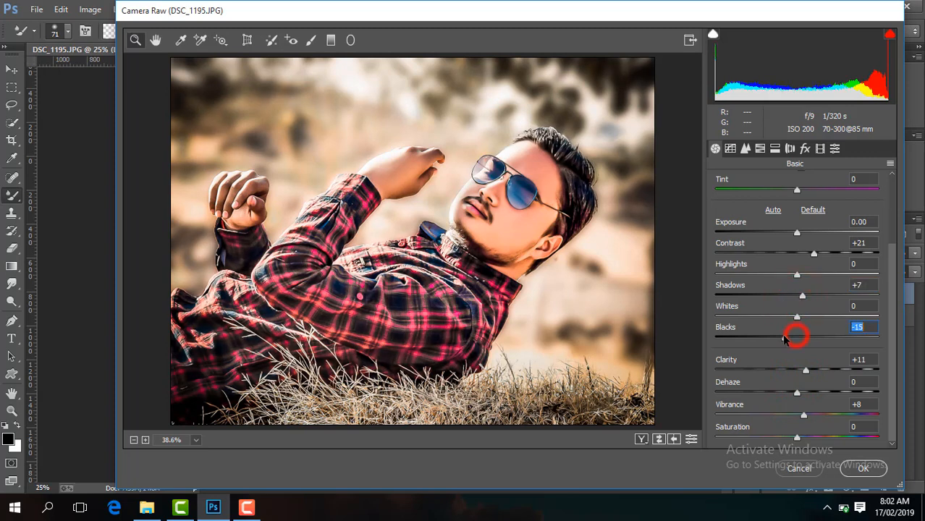
Step: Set the sharpening amount to 43, add slight luminance noise reduction and apply the Camera Raw filter
left_click(747, 149)
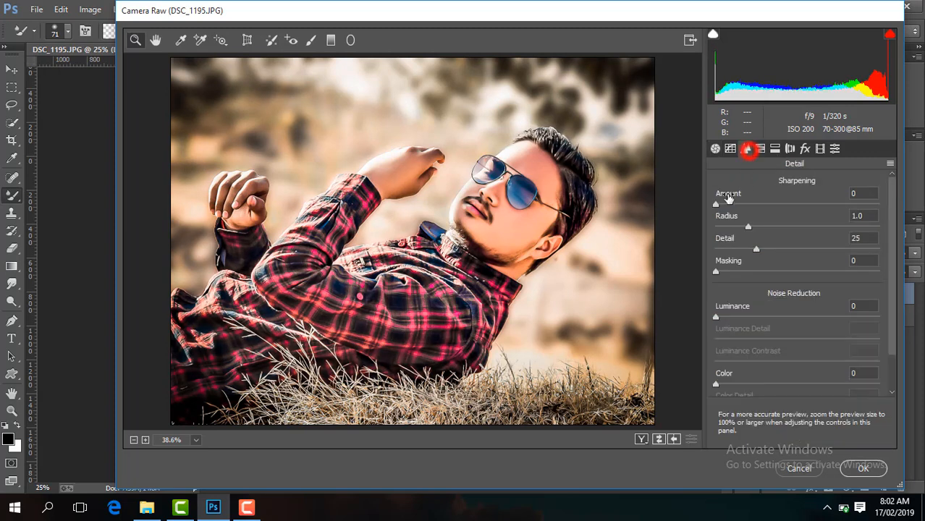
left_click_drag(715, 206, 761, 205)
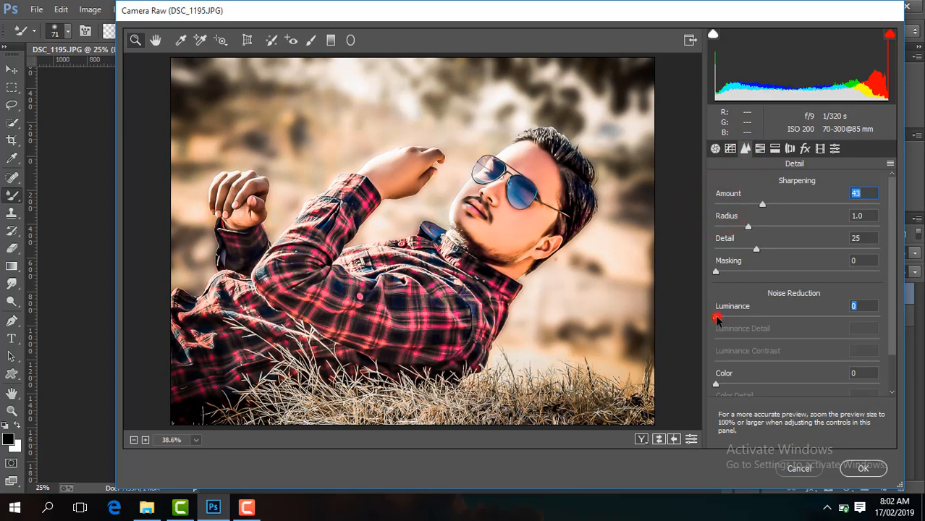
left_click_drag(717, 317, 725, 317)
left_click(863, 468)
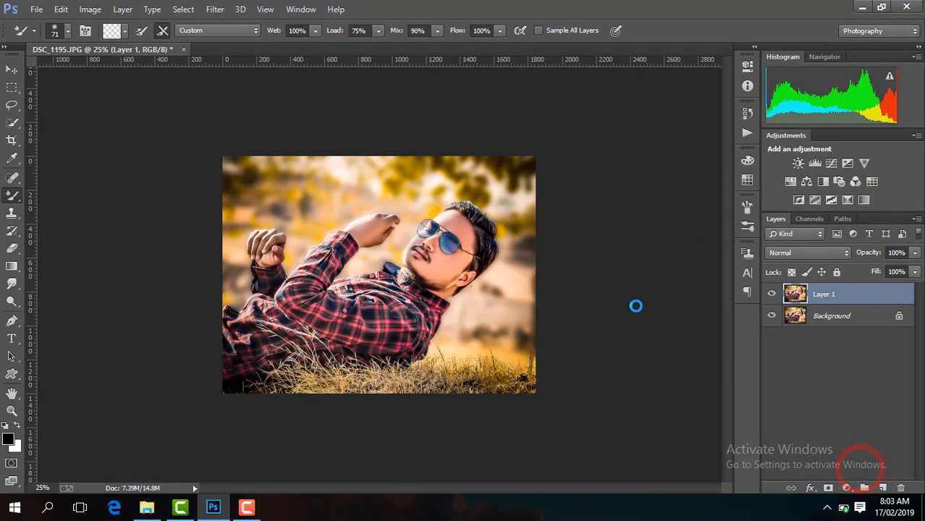
Step: Compare the graded layer with the original, merge the visible layers and duplicate the result as a new layer
left_click(771, 294)
left_click(771, 294)
right_click(825, 296)
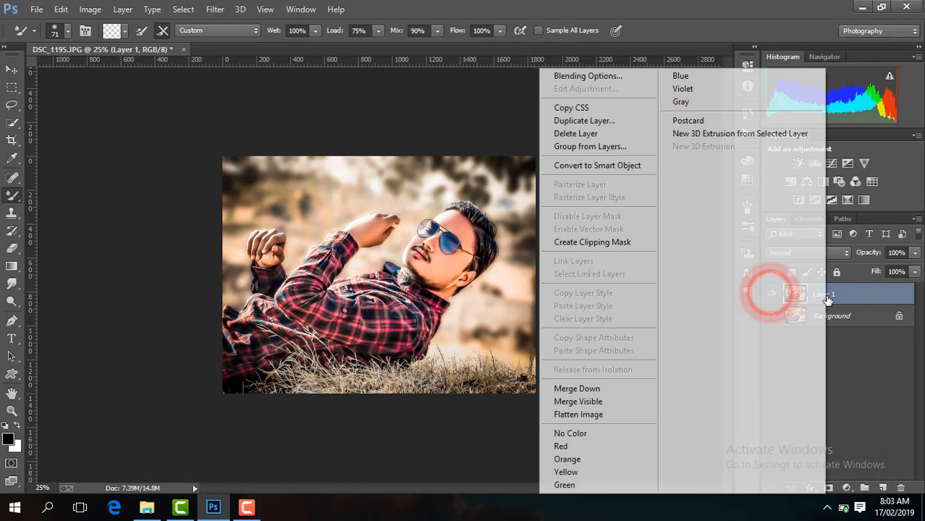
left_click(634, 402)
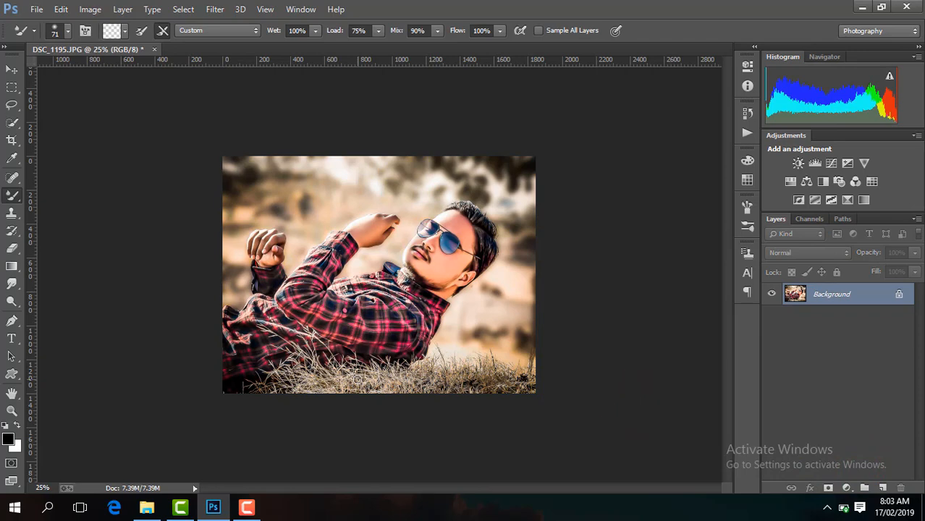
key("ctrl+j")
Step: Darken the grass with a linear black-to-transparent gradient at 80% opacity, drawn from the photo's lower edge up to the shirt
left_click(11, 266)
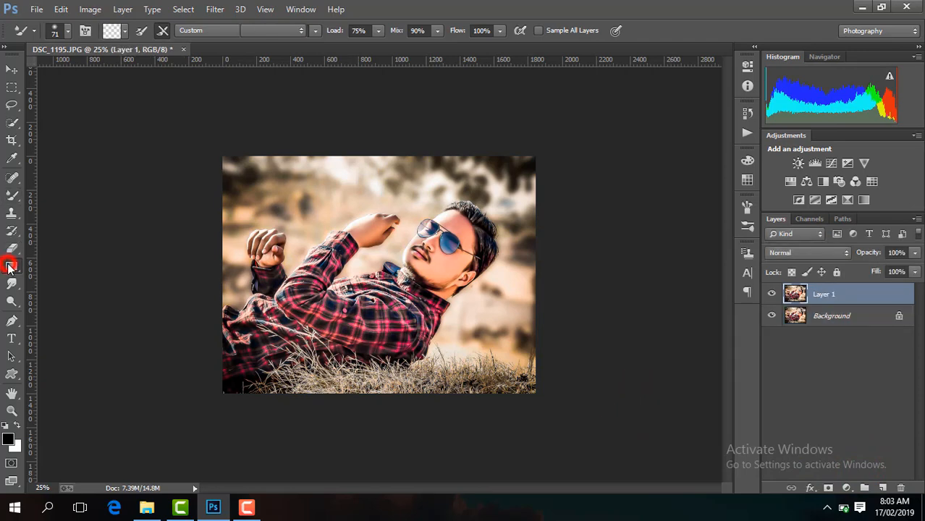
key("ctrl+plus")
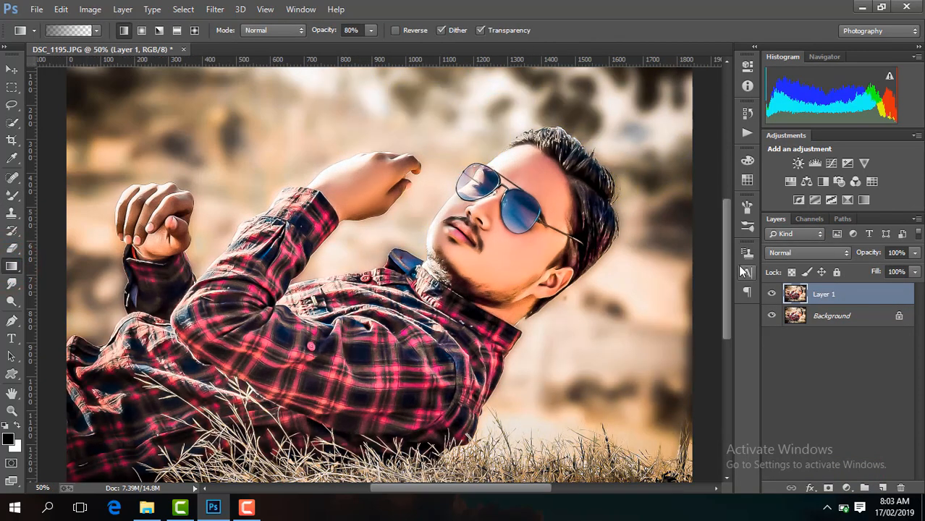
left_click(728, 260)
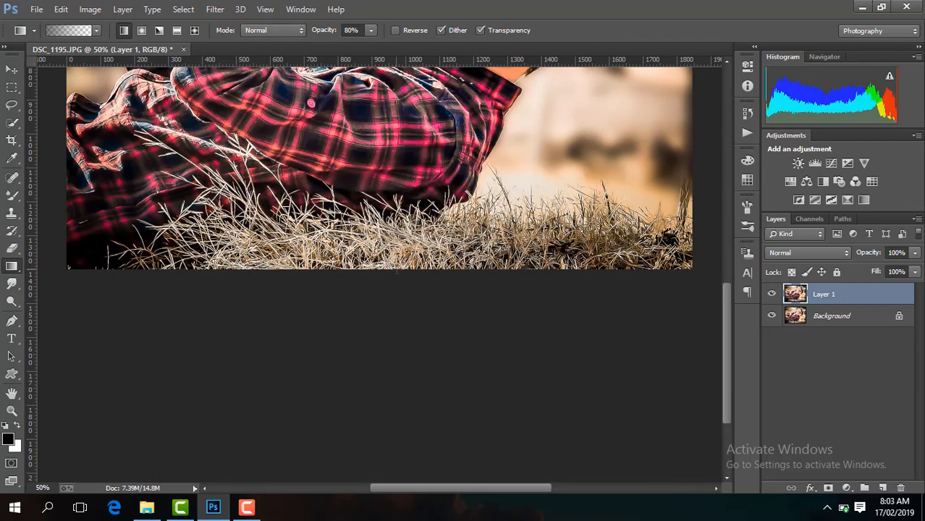
left_click_drag(397, 269, 396, 144)
key("ctrl+minus")
key("ctrl+minus")
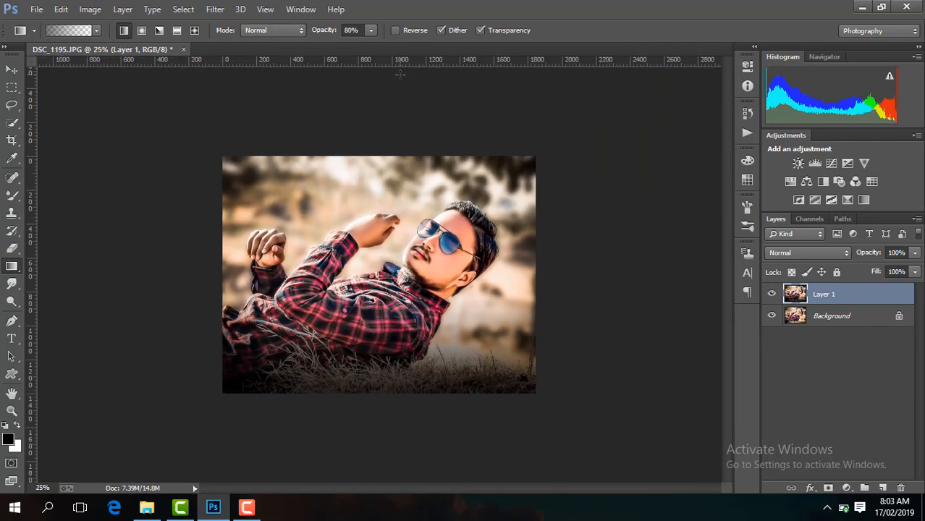
Step: Compare the gradient-darkened layer with the version beneath, merge the layers and duplicate the merged photo as a new layer
left_click(772, 294)
left_click(772, 294)
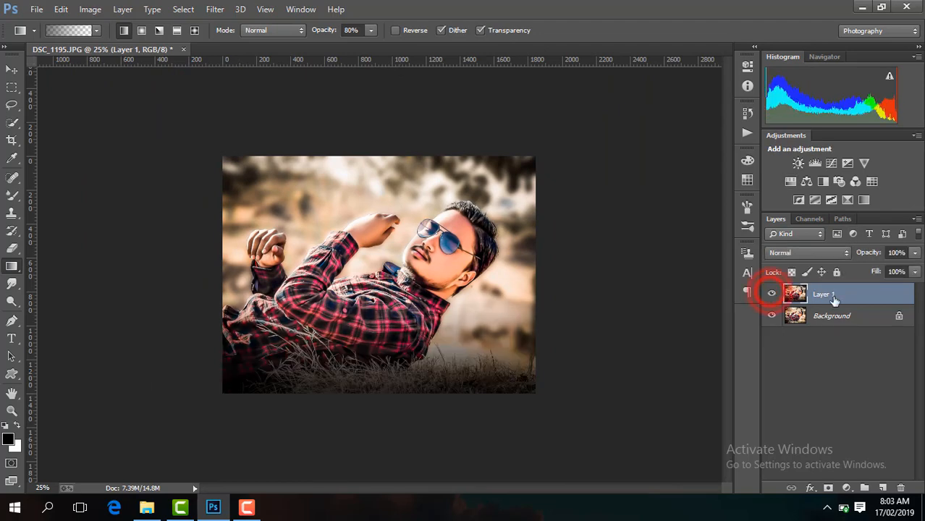
right_click(786, 293)
left_click(608, 418)
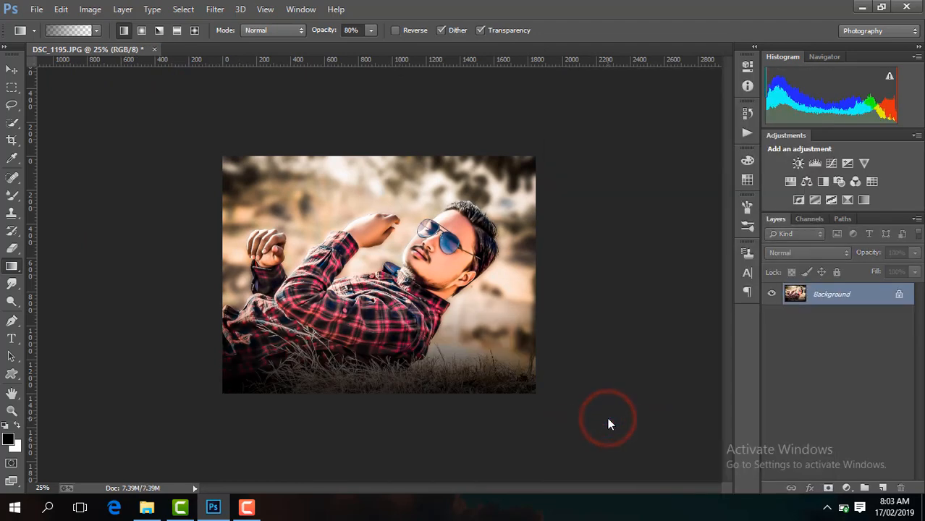
key("ctrl+j")
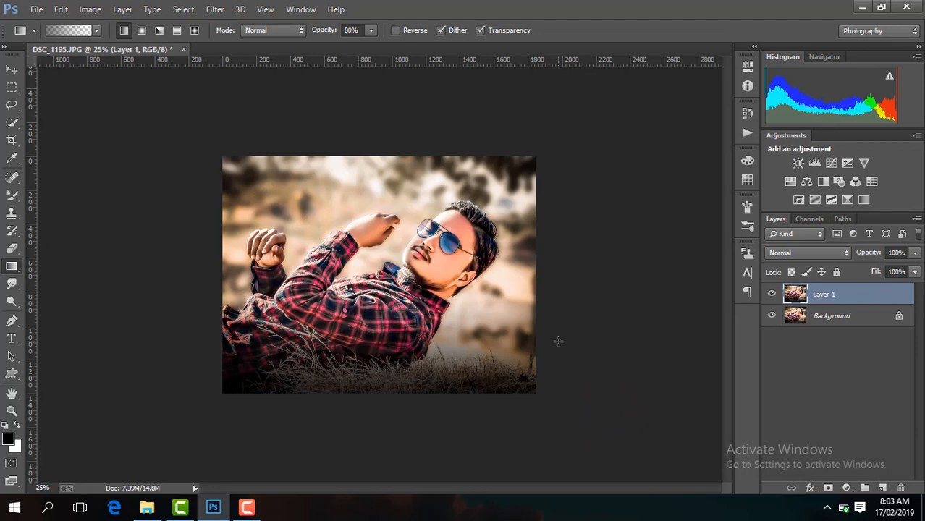
Step: Invert the duplicate layer's colours and set its blend mode to Vivid Light
key("ctrl+i")
left_click(789, 252)
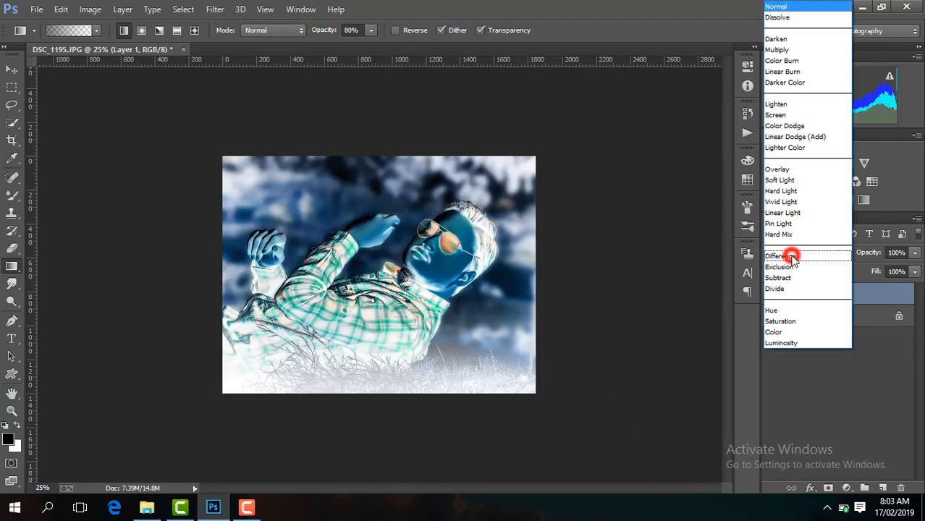
left_click(790, 201)
Step: Apply a High Pass filter with a radius of about 11 pixels to the inverted layer
left_click(215, 9)
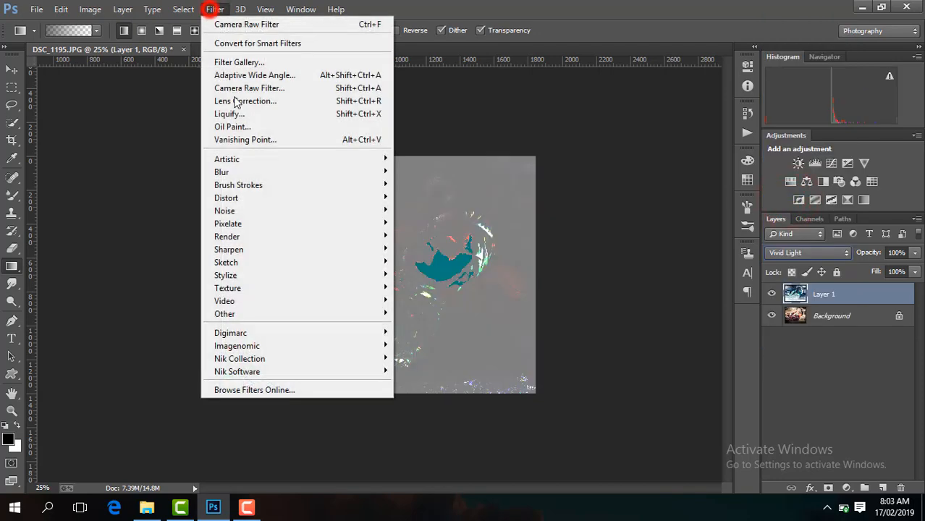
mouse_move(376, 313)
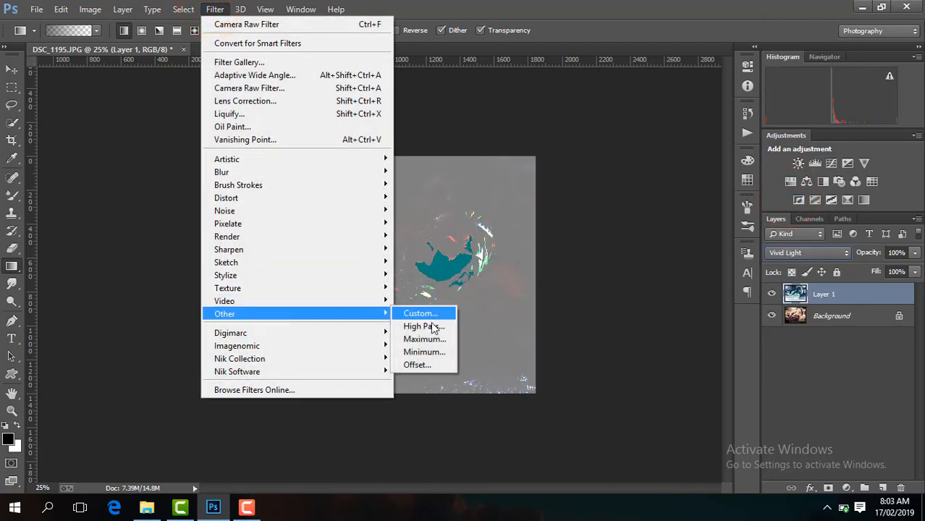
left_click(419, 325)
left_click_drag(649, 291, 645, 294)
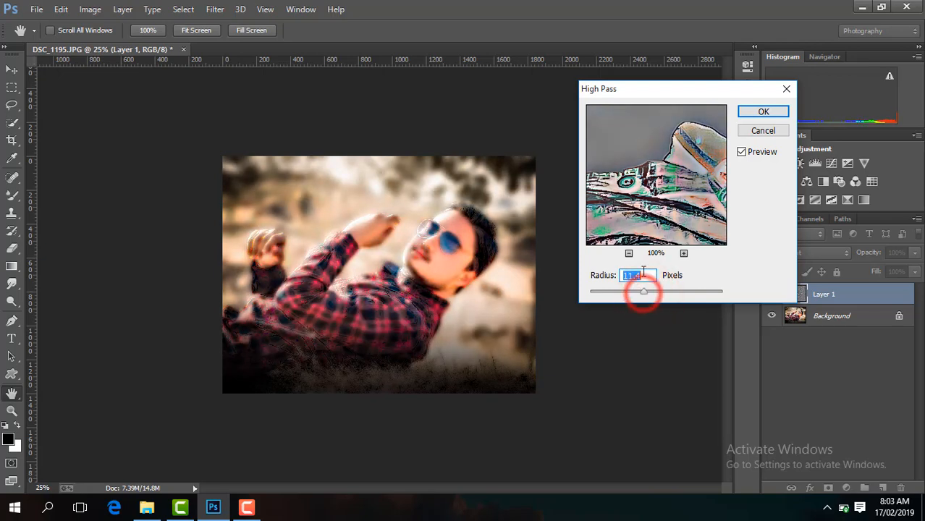
left_click(752, 115)
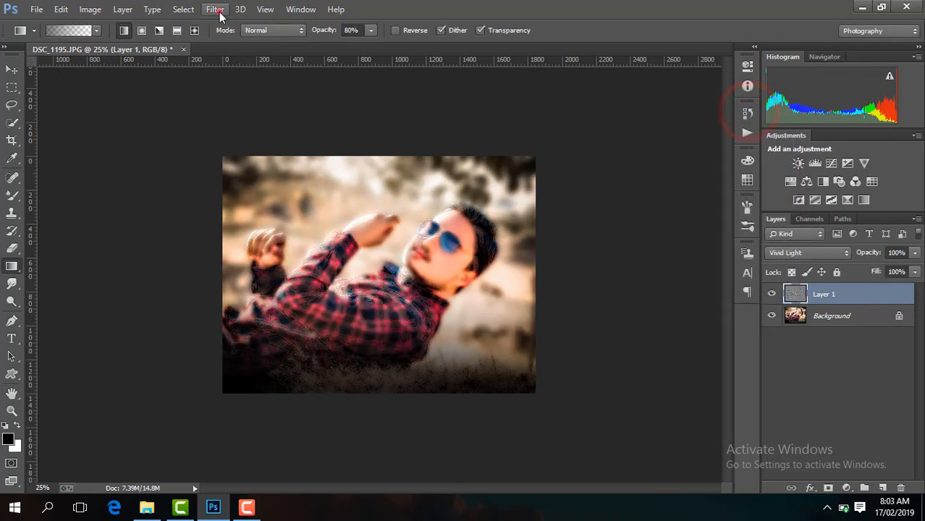
Step: Apply a Gaussian Blur with a radius of 7.0 pixels to the high-pass layer, judging the effect on the face
left_click(215, 9)
left_click(456, 267)
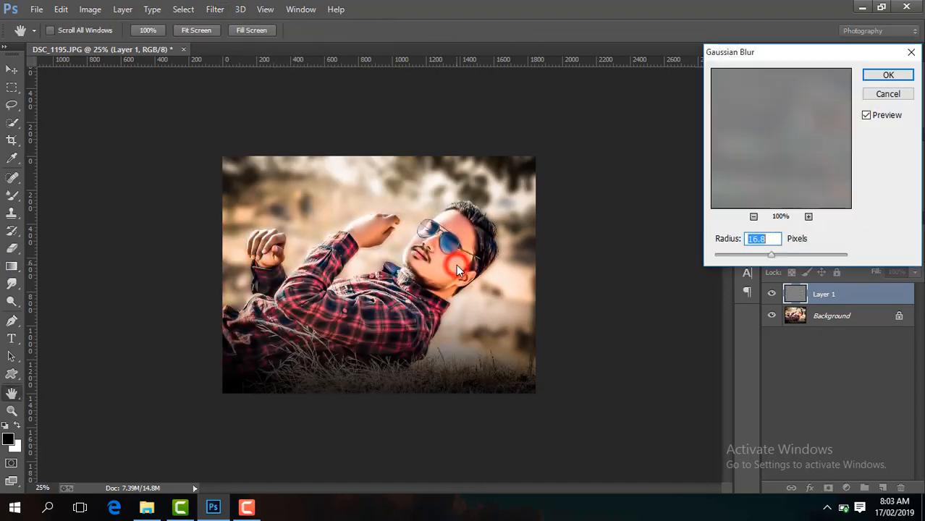
left_click(456, 264, "ctrl")
left_click(456, 265, "ctrl")
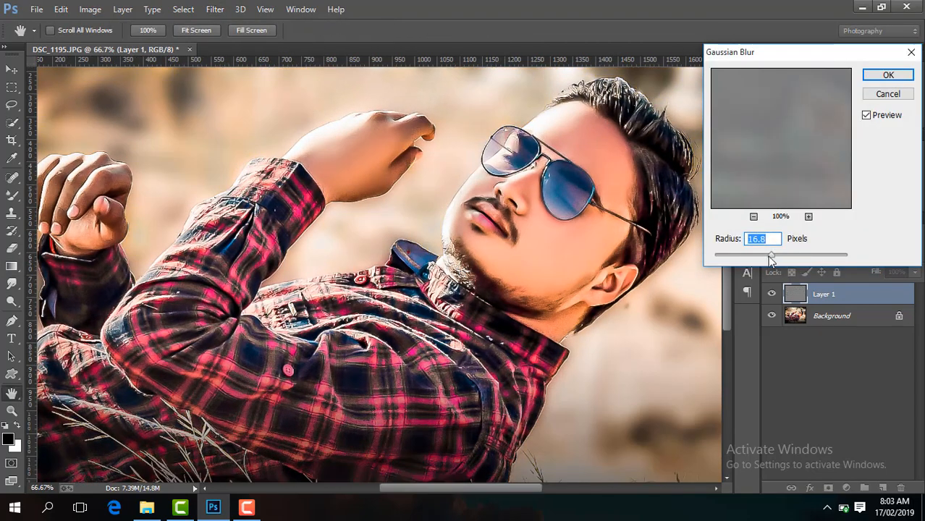
left_click_drag(770, 260, 758, 259)
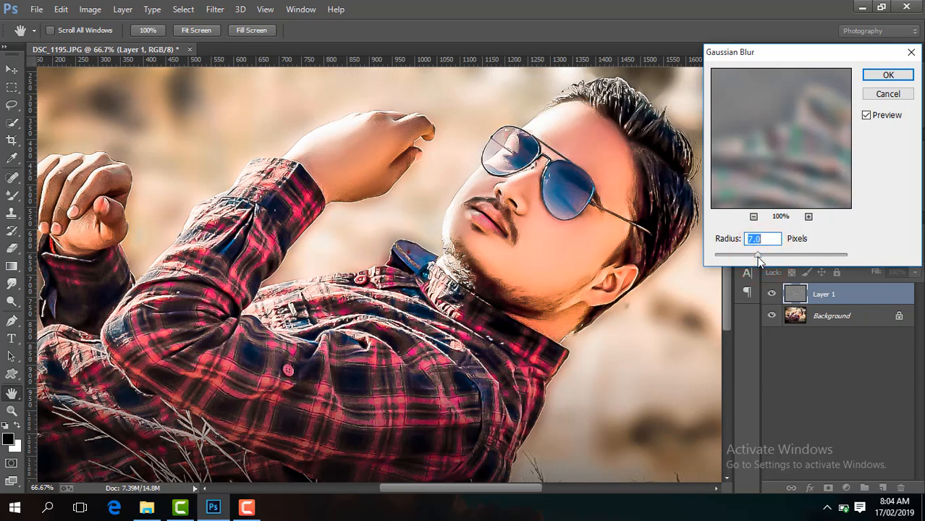
left_click(887, 75)
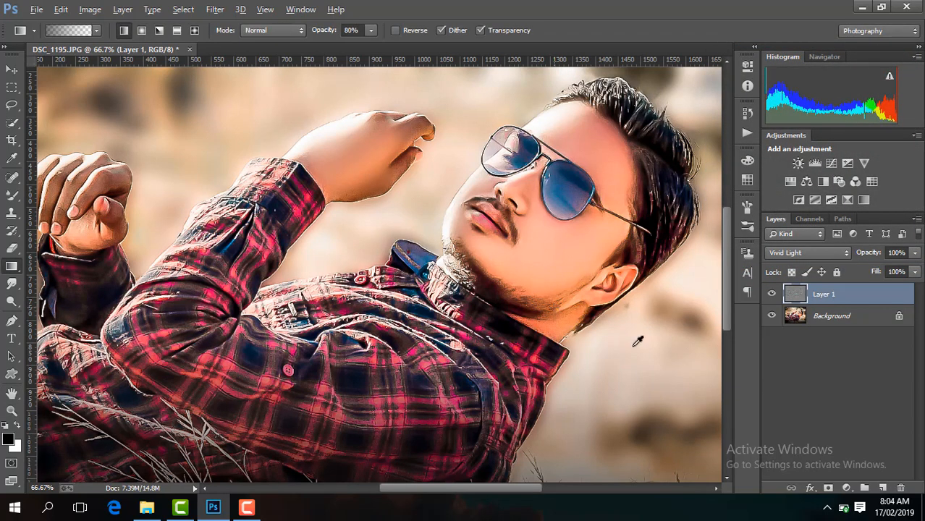
Step: Hide the smoothing layer behind a black layer mask and set up a soft white brush at 92 px
left_click(825, 490, "alt")
key("x")
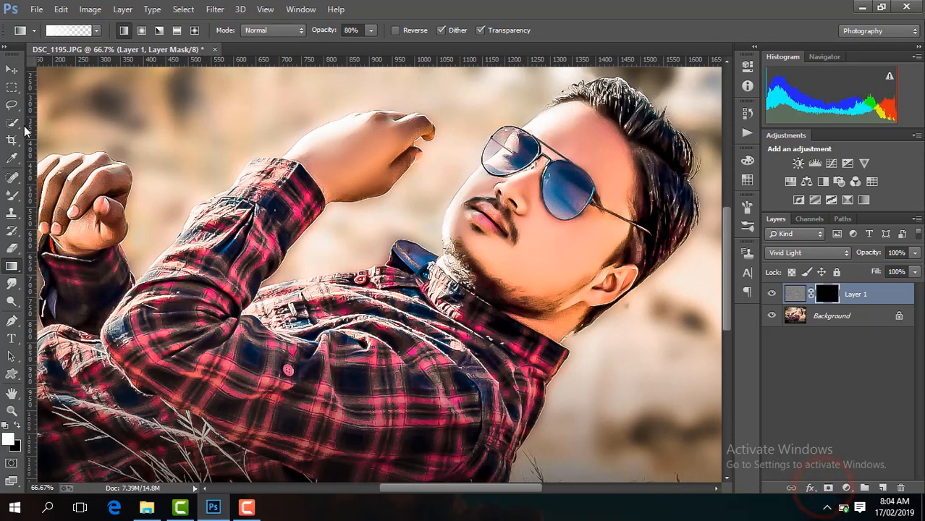
left_click_drag(12, 194, 56, 194)
left_click(56, 194)
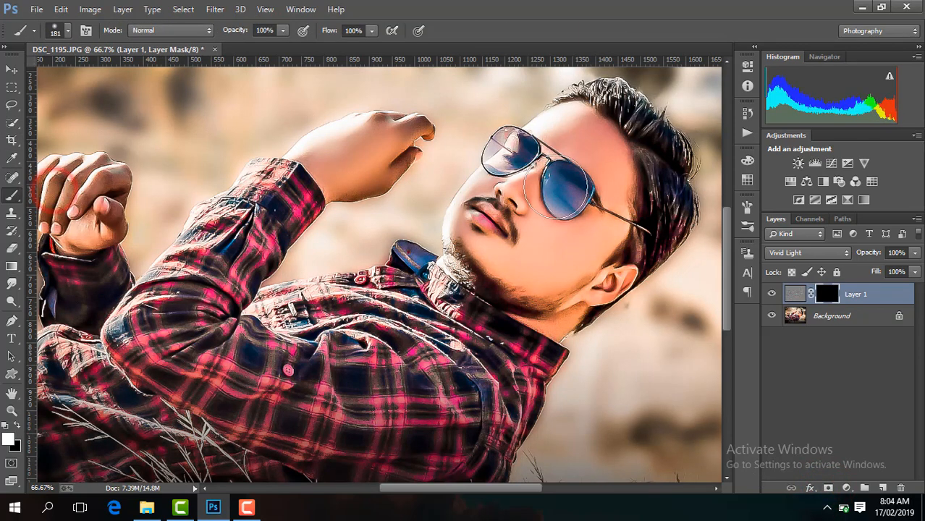
left_click(68, 31)
left_click(108, 74)
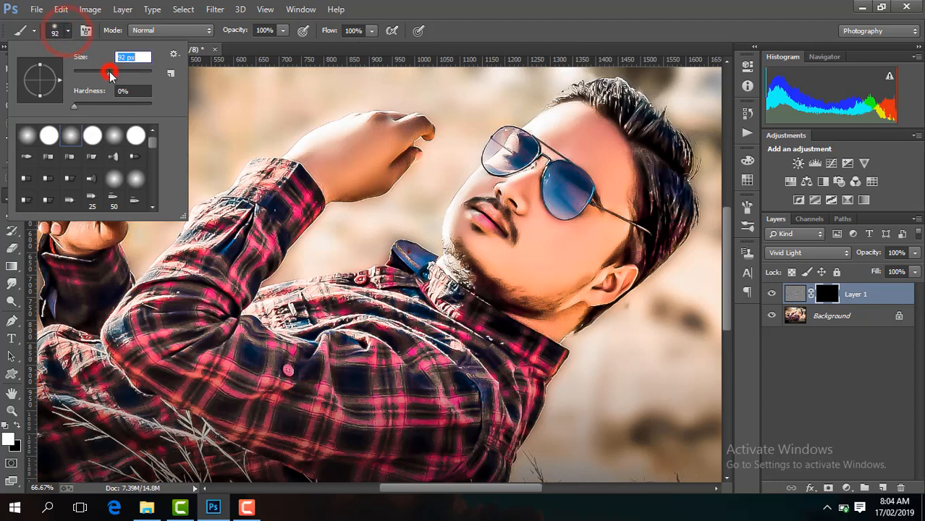
left_click(585, 156)
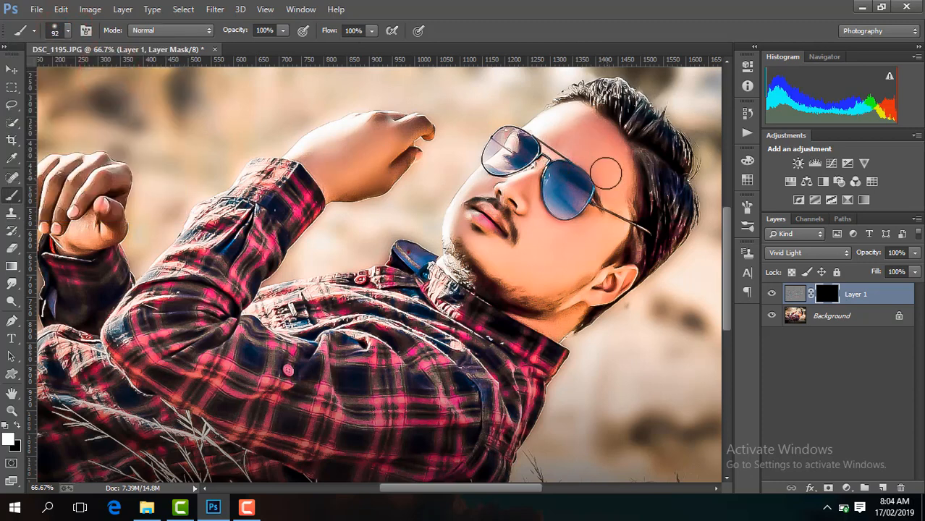
Step: Paint white on the layer mask over the forehead, cheek and both hands to reveal the skin smoothing there
mouse_move(597, 148)
left_mouse_down()
mouse_move(611, 190)
mouse_move(589, 230)
mouse_move(571, 233)
mouse_move(549, 206)
left_mouse_up()
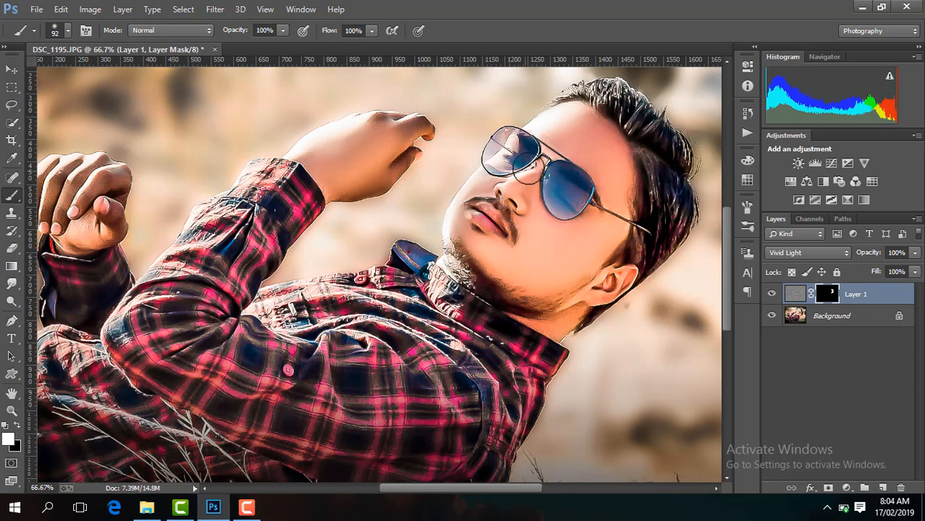
mouse_move(595, 201)
left_mouse_down()
mouse_move(616, 223)
mouse_move(619, 197)
mouse_move(611, 215)
mouse_move(553, 264)
left_mouse_up()
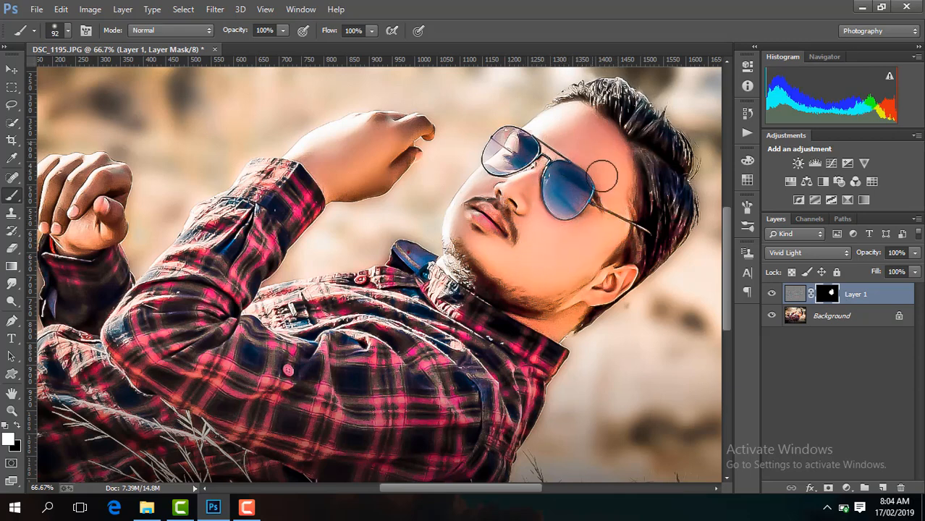
mouse_move(332, 168)
left_mouse_down()
mouse_move(378, 150)
mouse_move(381, 167)
mouse_move(345, 143)
left_mouse_up()
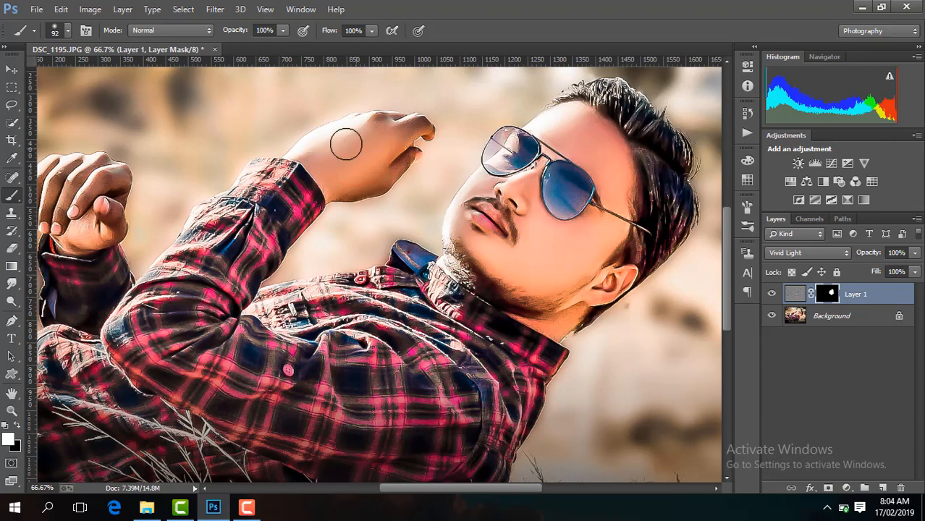
mouse_move(82, 183)
left_mouse_down()
mouse_move(73, 192)
mouse_move(78, 206)
left_mouse_up()
key("ctrl+minus")
key("ctrl+minus")
key("ctrl+minus")
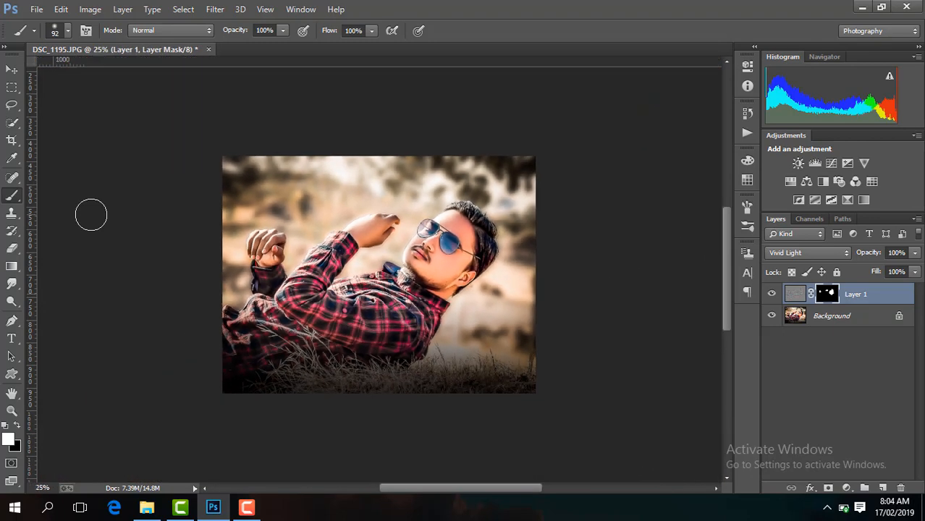
Step: Check the masked skin smoothing against the photo below, merge it down and duplicate the result onto a new layer
left_click(771, 296)
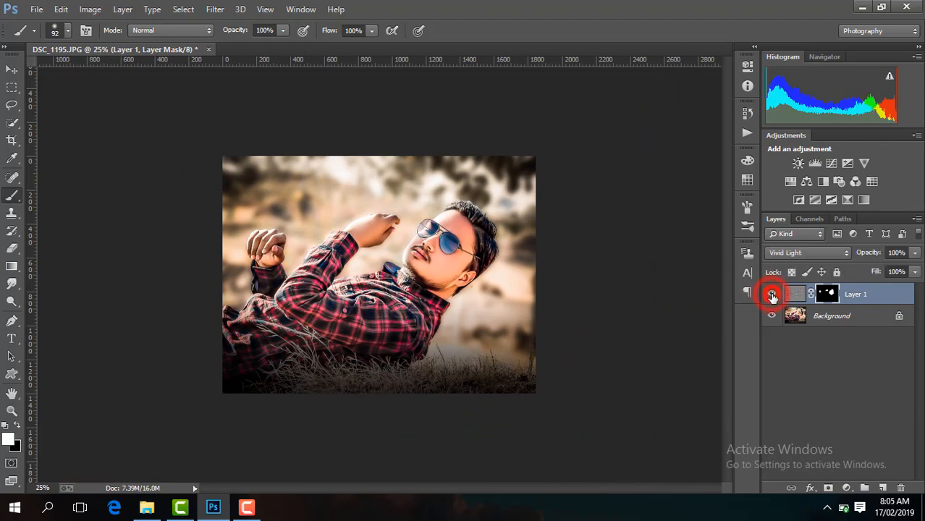
right_click(852, 300)
left_click(620, 403)
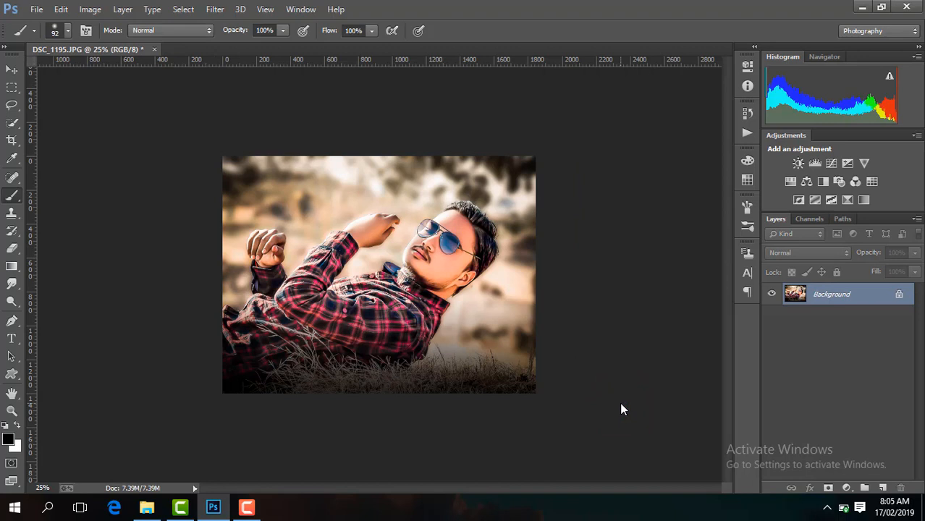
key("ctrl+j")
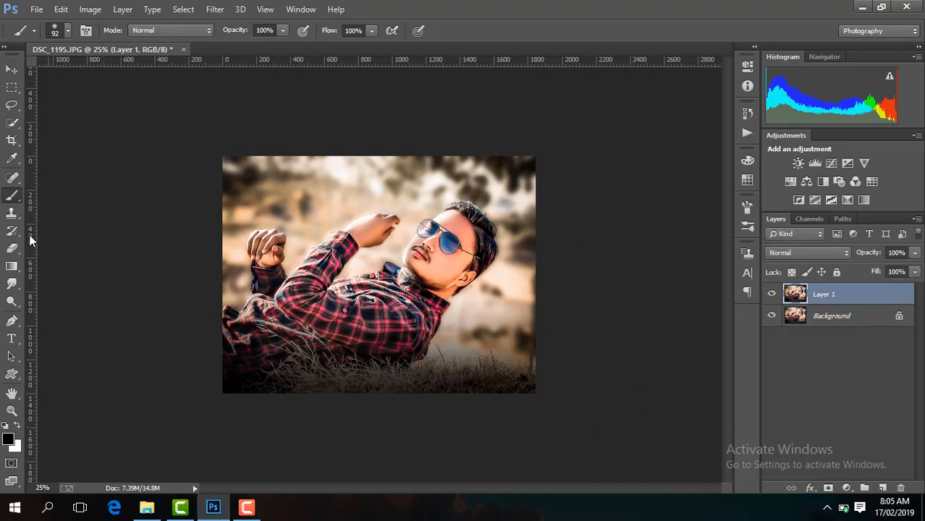
Step: Set the foreground colour to ff0000 and paint one soft brush dab on a new layer above the raised hand
left_click(9, 438)
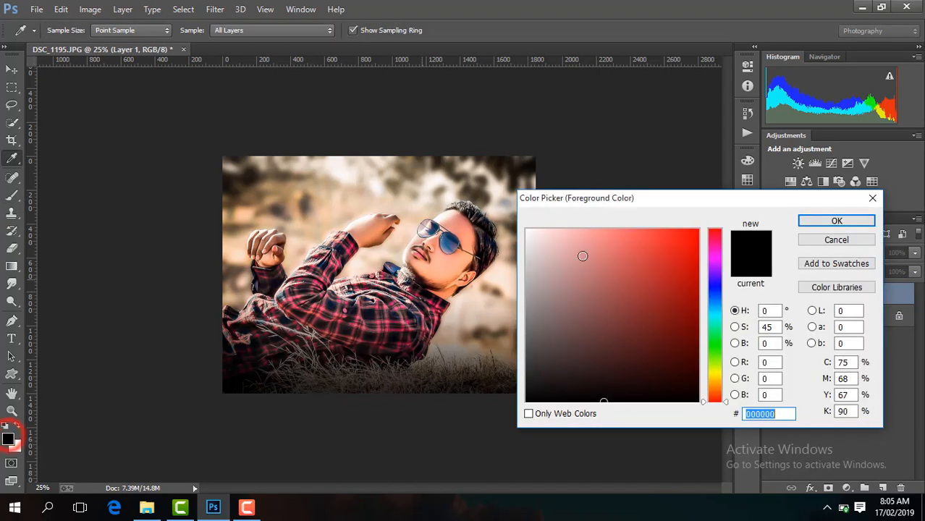
type("ff0000")
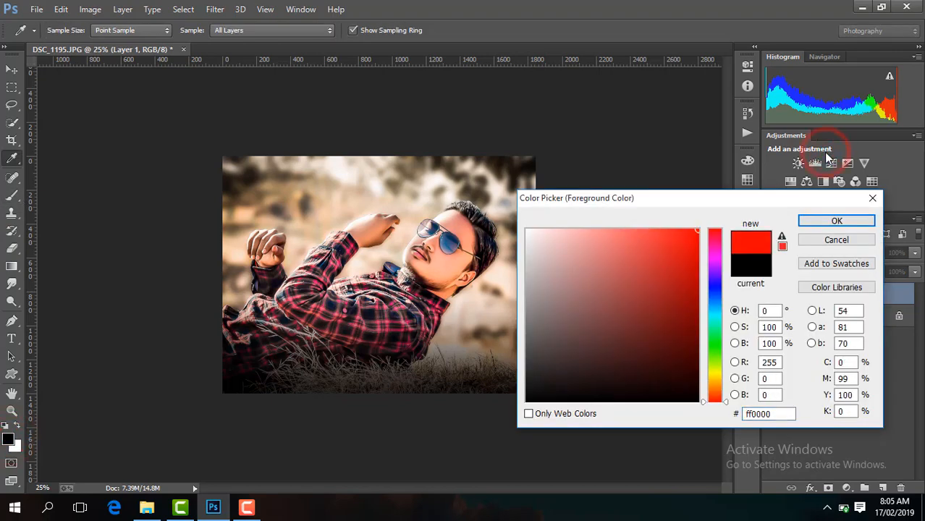
left_click(816, 220)
key("b")
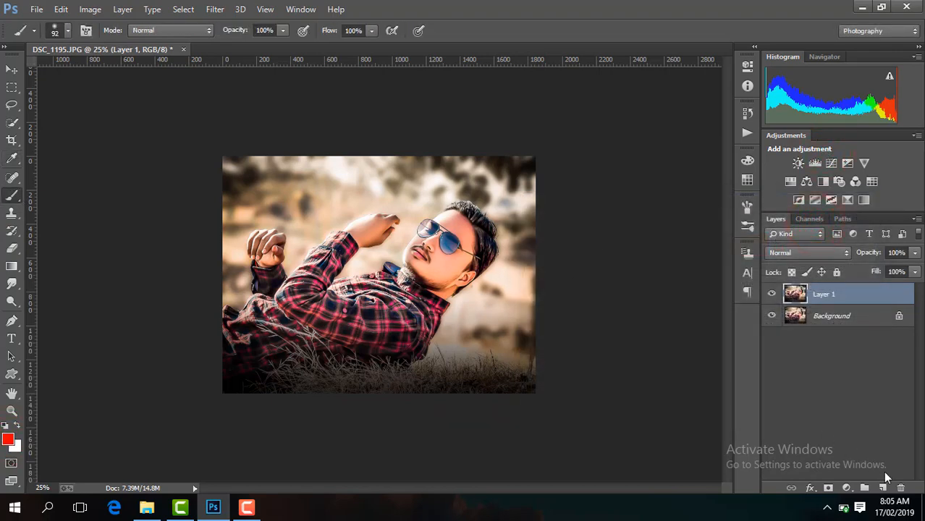
left_click(882, 488)
left_click(326, 212)
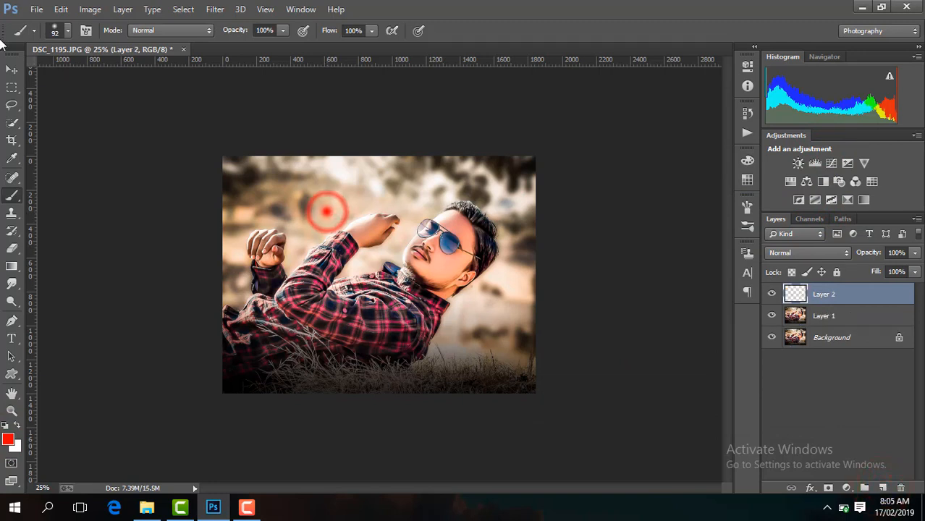
Step: Scale the red dab up from its centre into a large soft glow about 1,450 px wide
left_click(13, 68)
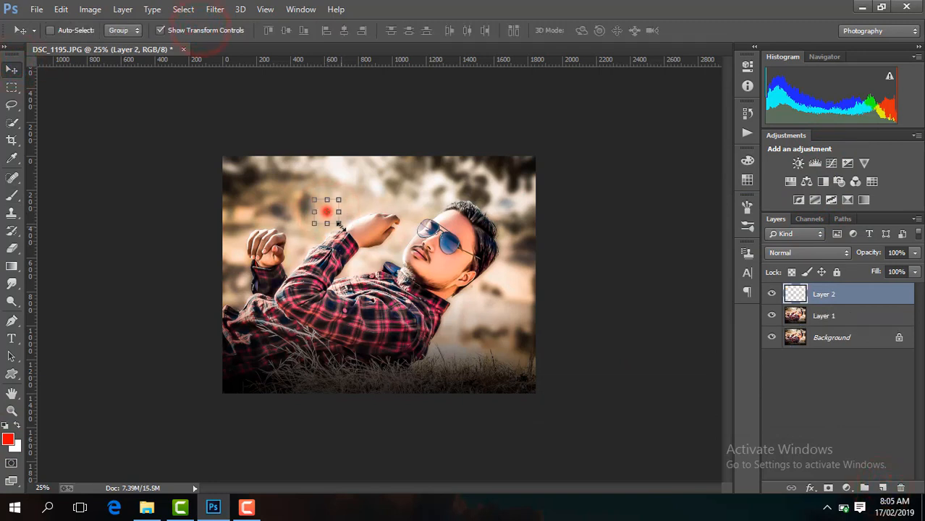
left_click_drag(339, 225, 467, 319)
key("Return")
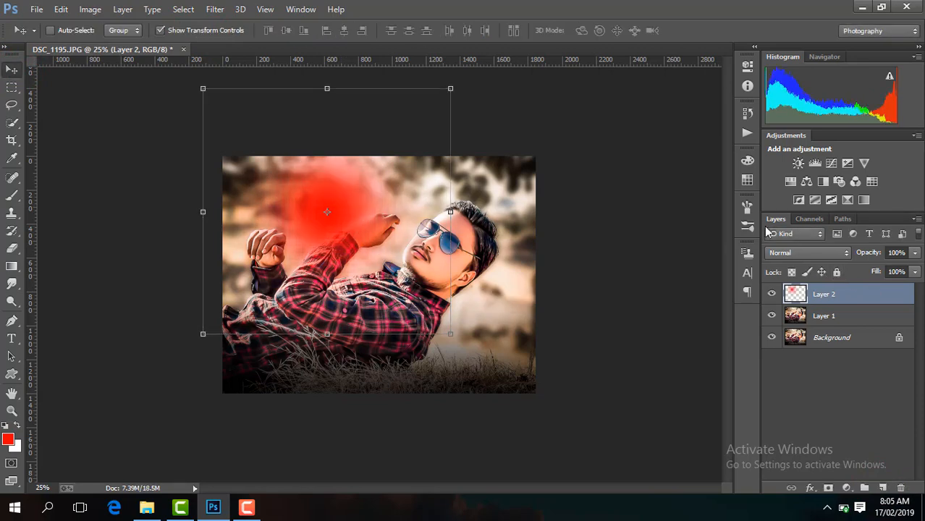
Step: Set the red glow layer's blend mode to Screen and move the glow to the photo's upper edge
left_click(784, 255)
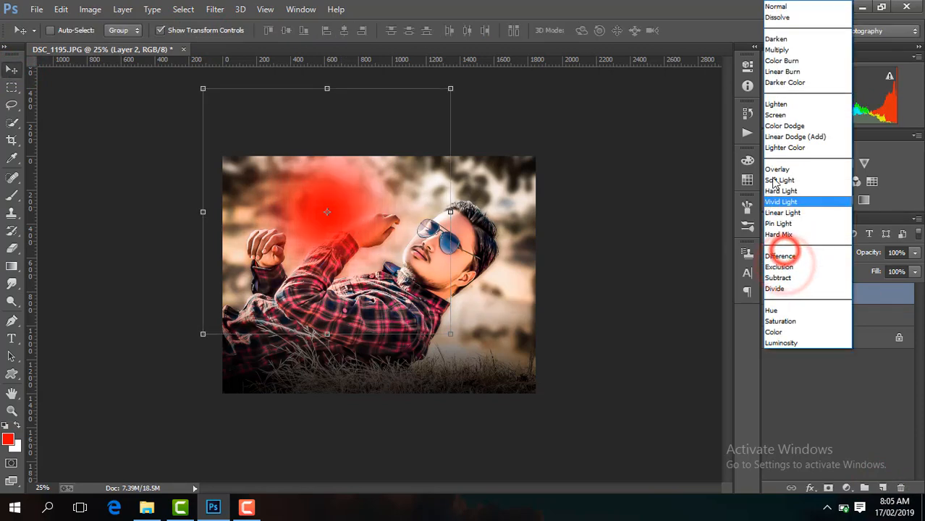
left_click(796, 114)
left_click_drag(396, 203, 459, 172)
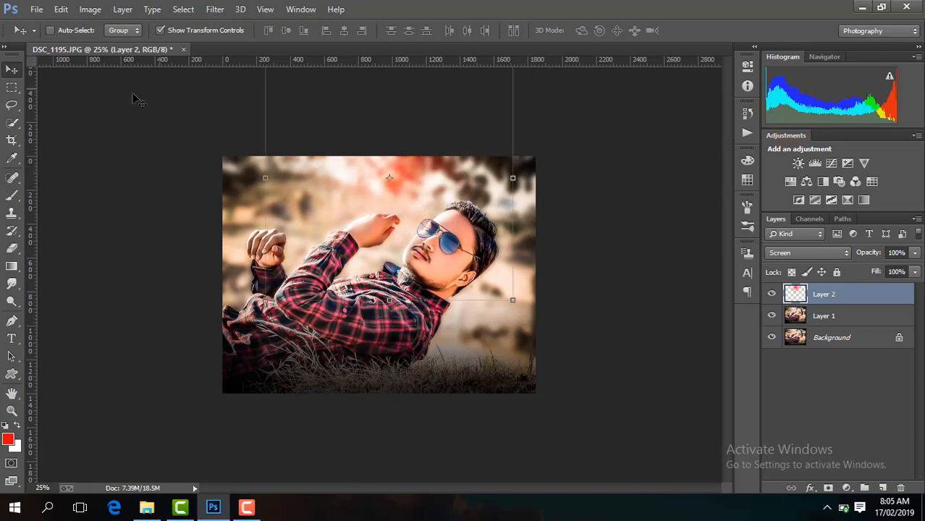
Step: Adjust the glow layer with Hue/Saturation, setting Hue to +11 and Saturation to +30
left_click(91, 9)
mouse_move(109, 45)
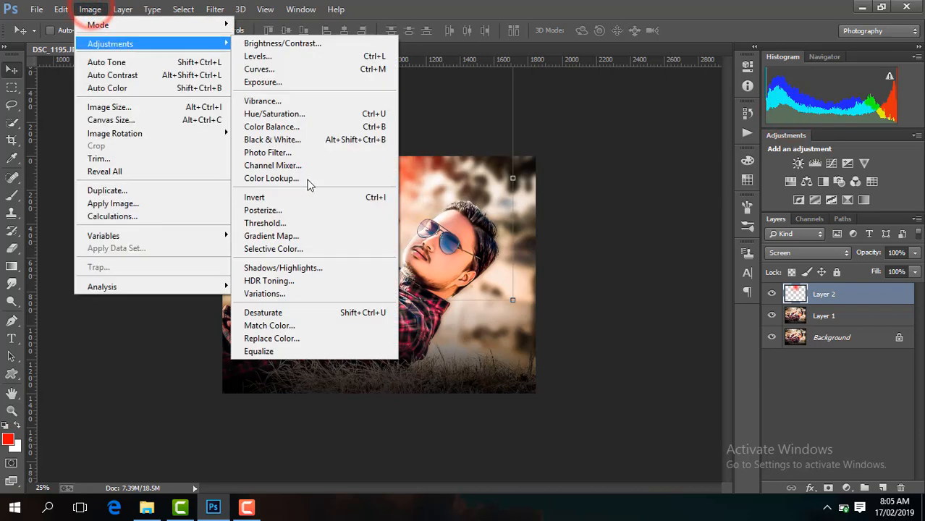
left_click(299, 115)
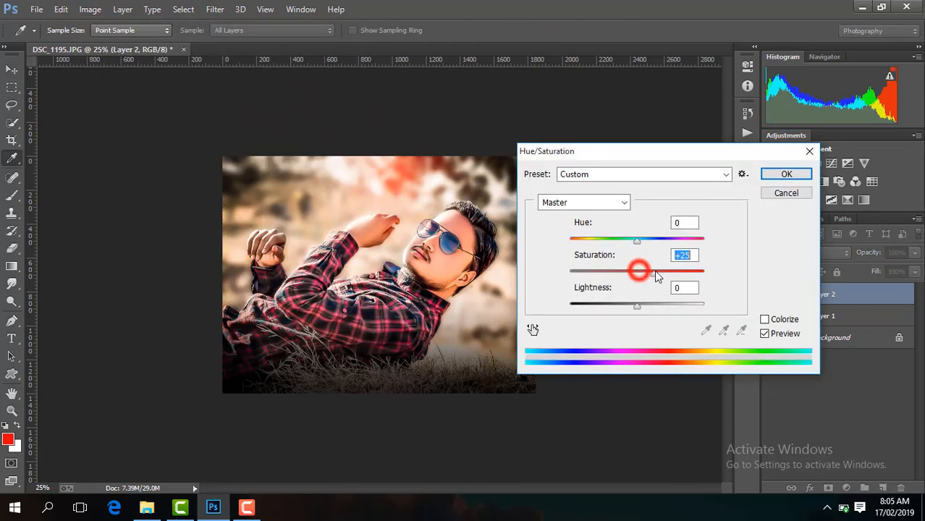
left_click_drag(655, 270, 657, 271)
left_click_drag(637, 241, 646, 248)
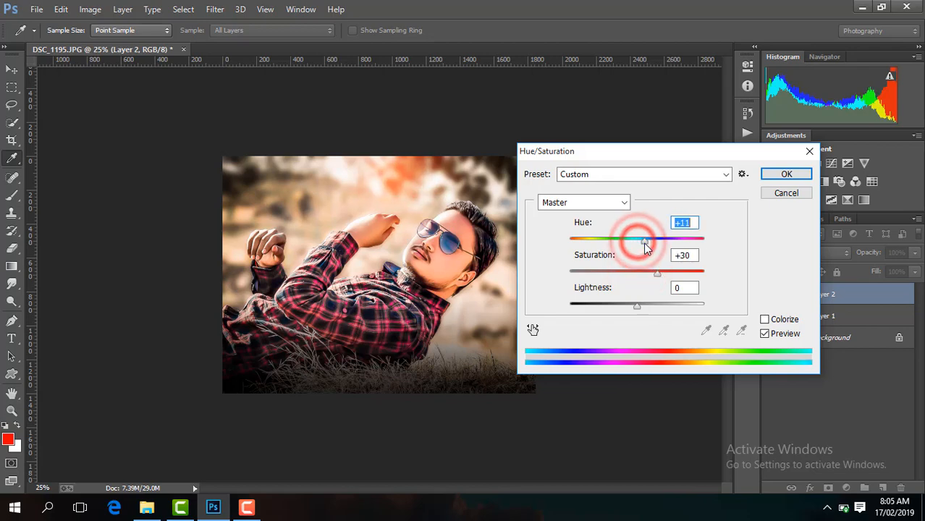
left_click(786, 174)
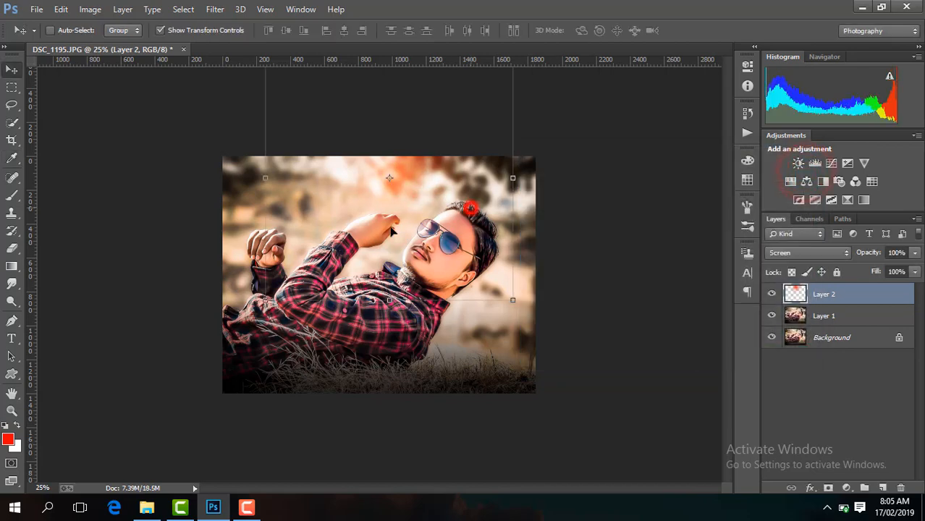
Step: Scale the glow layer up to about 138%, roughly 2,025 px wide, and position it over the photo's upper-left background
mouse_move(392, 230)
left_mouse_down()
mouse_move(358, 239)
mouse_move(540, 356)
mouse_move(623, 272)
mouse_move(414, 245)
mouse_move(327, 210)
mouse_move(341, 226)
mouse_move(413, 189)
mouse_move(411, 202)
left_mouse_up()
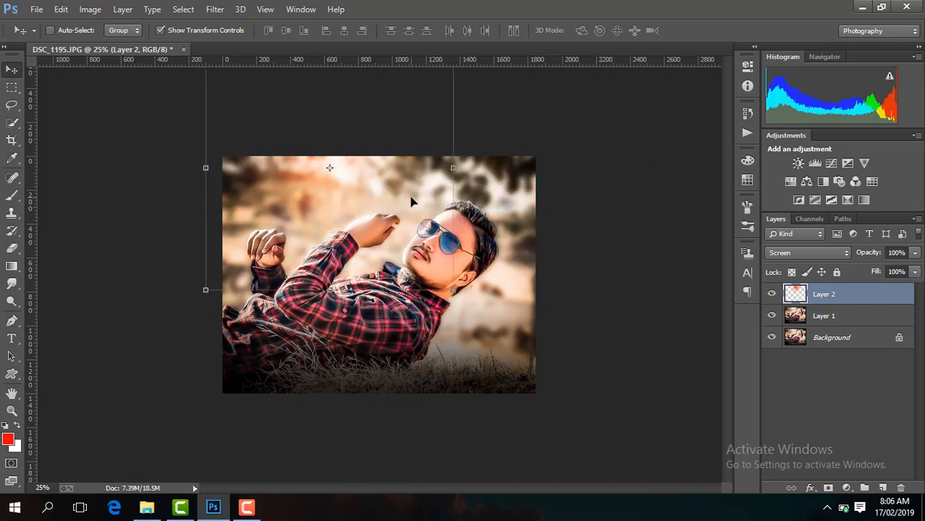
left_click(454, 290)
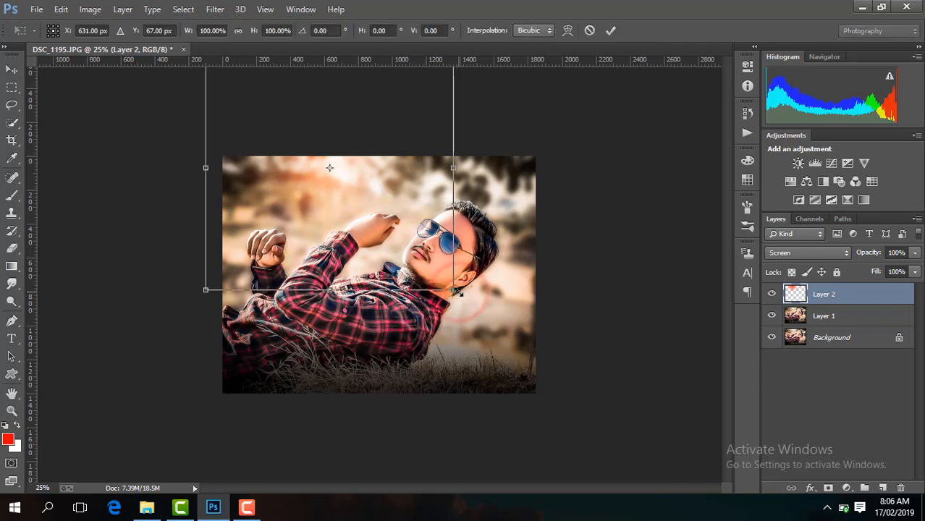
left_click_drag(457, 291, 537, 356)
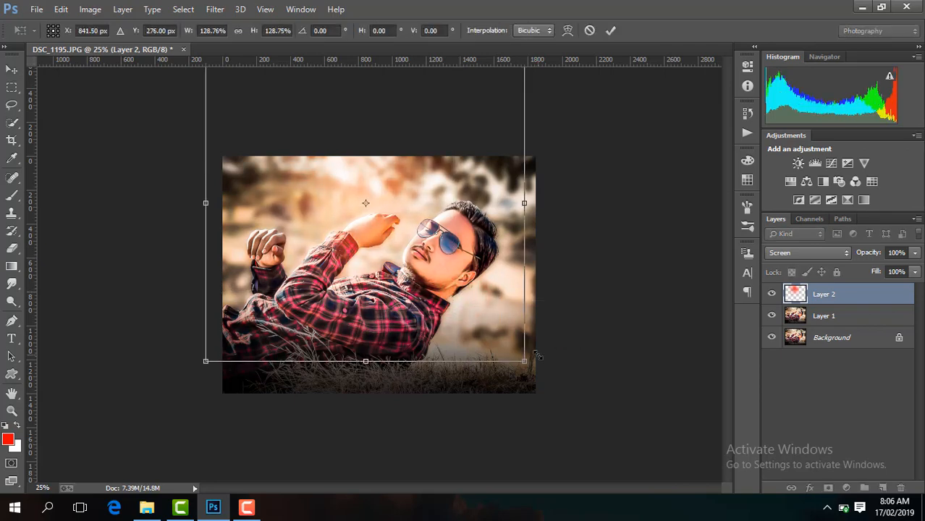
key("ctrl+plus")
left_click_drag(573, 393, 605, 418)
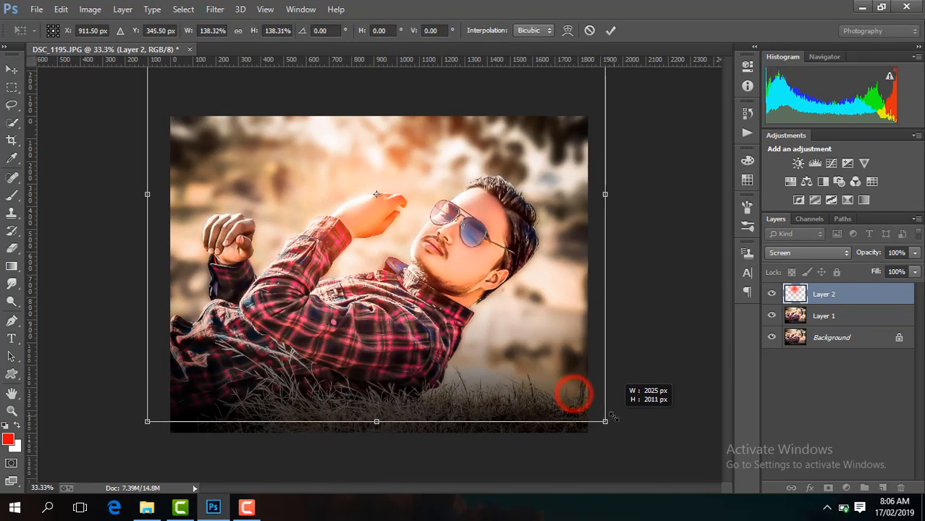
left_click_drag(543, 324, 497, 296)
left_click(611, 31)
key("ctrl+minus")
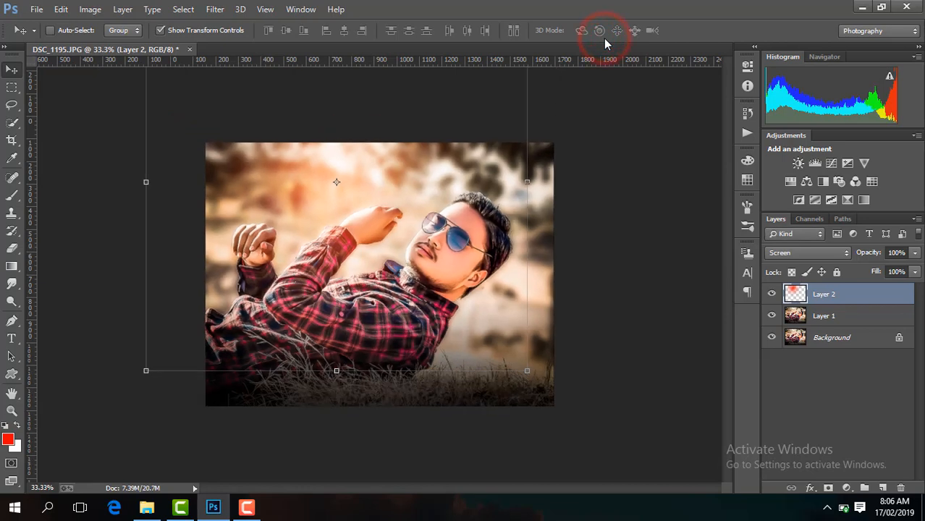
Step: Compare the photo with and without the glow layer and flatten the image
left_click(771, 295)
left_click(772, 296)
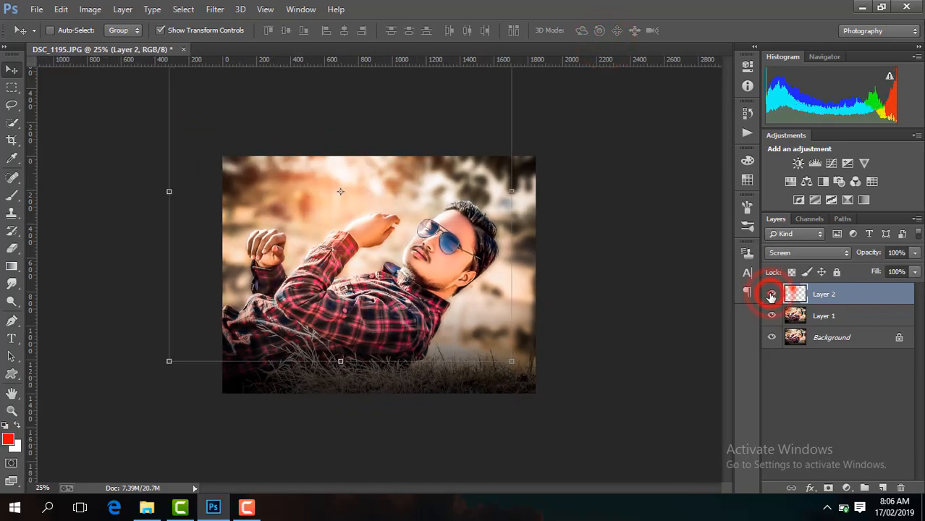
left_click(772, 295)
left_click(772, 295)
right_click(835, 305)
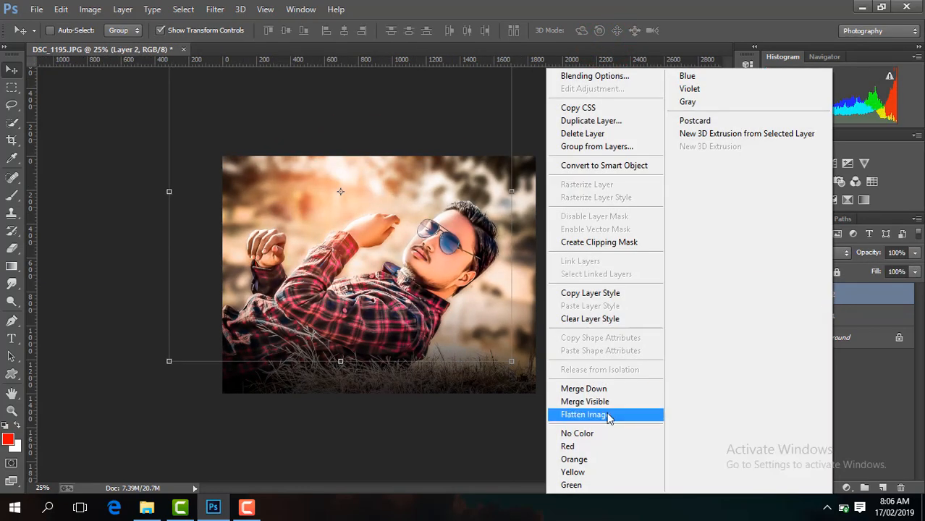
left_click(605, 414)
key("ctrl+minus")
key("ctrl+minus")
key("ctrl+plus")
key("ctrl+plus")
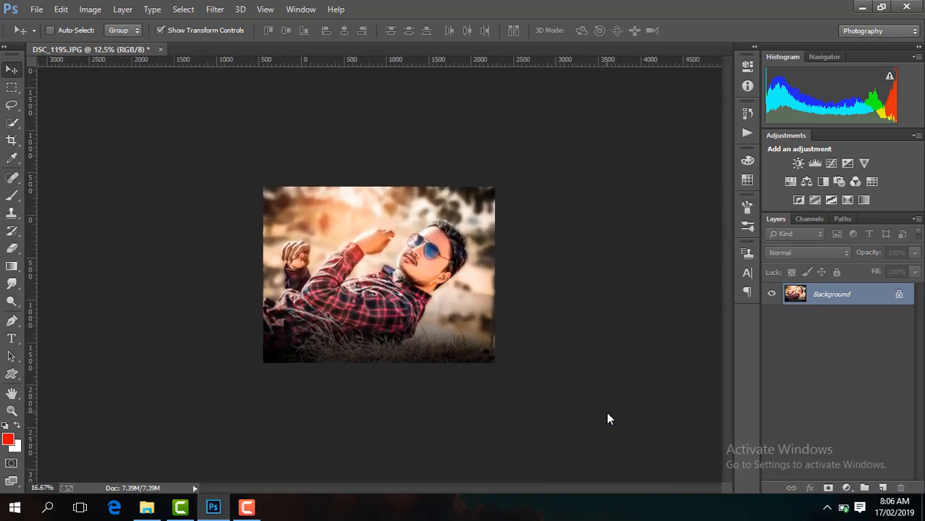
Step: Duplicate the flattened photo onto a new layer and apply the Sharpen More filter to it
key("ctrl+j")
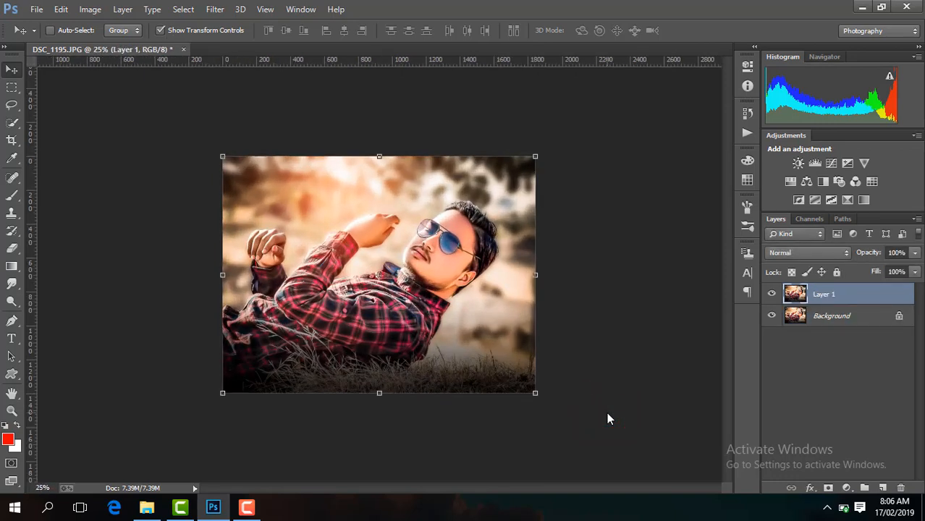
left_click(218, 10)
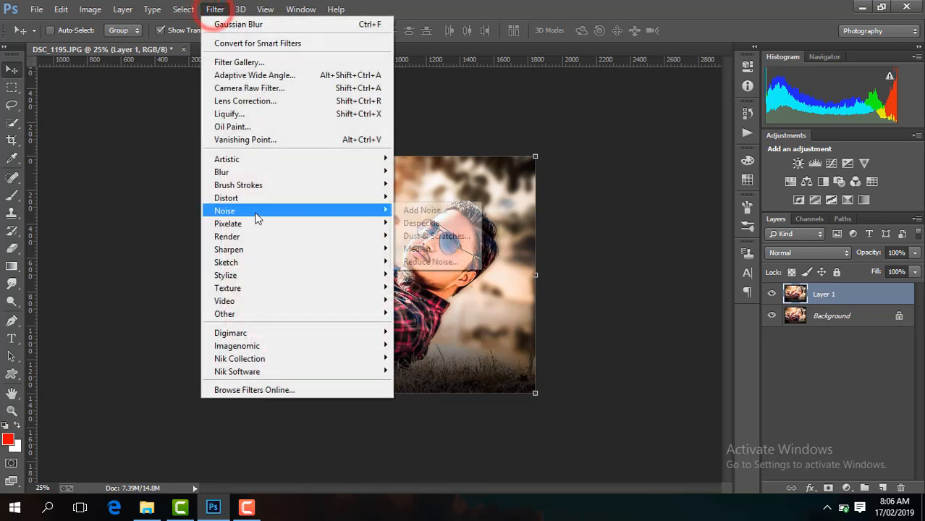
mouse_move(267, 251)
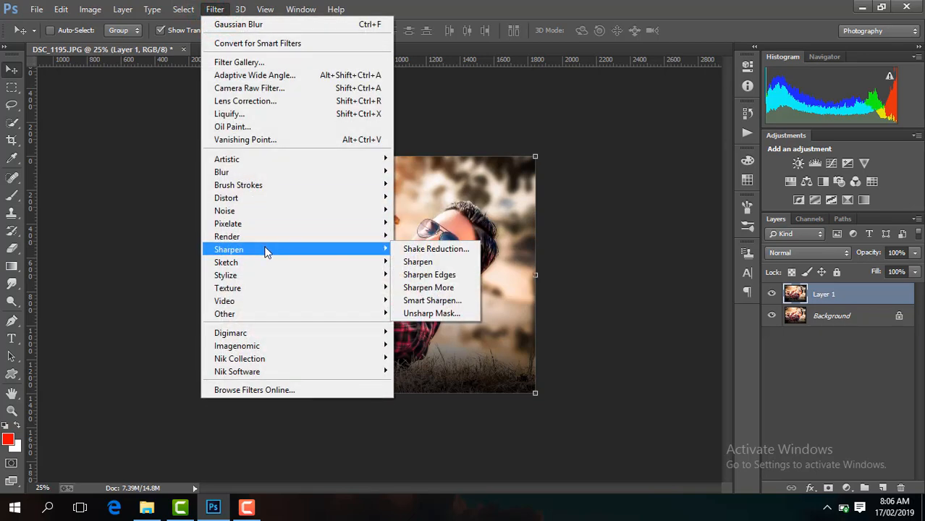
left_click(449, 288)
Step: Compare the photo with and without the sharpened layer and merge that layer into the background
left_click(771, 294)
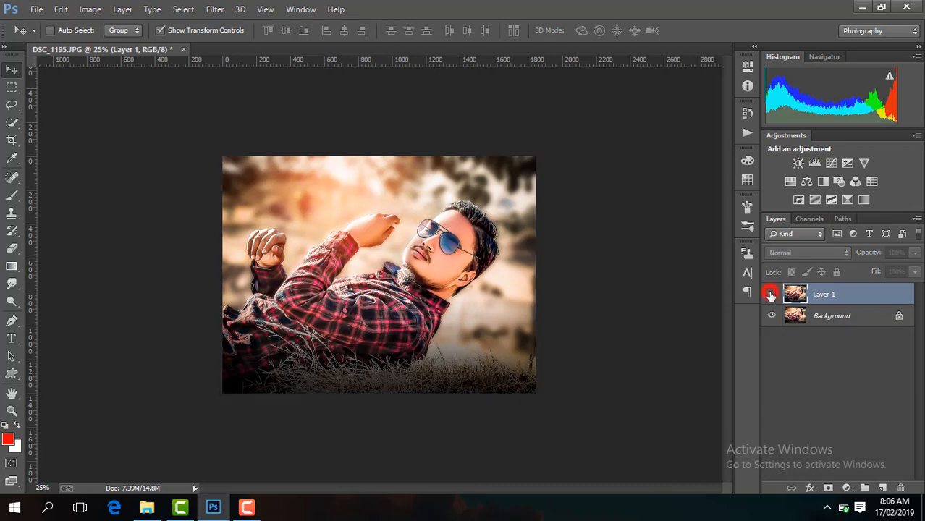
left_click(771, 294)
left_click(771, 293)
left_click(771, 293)
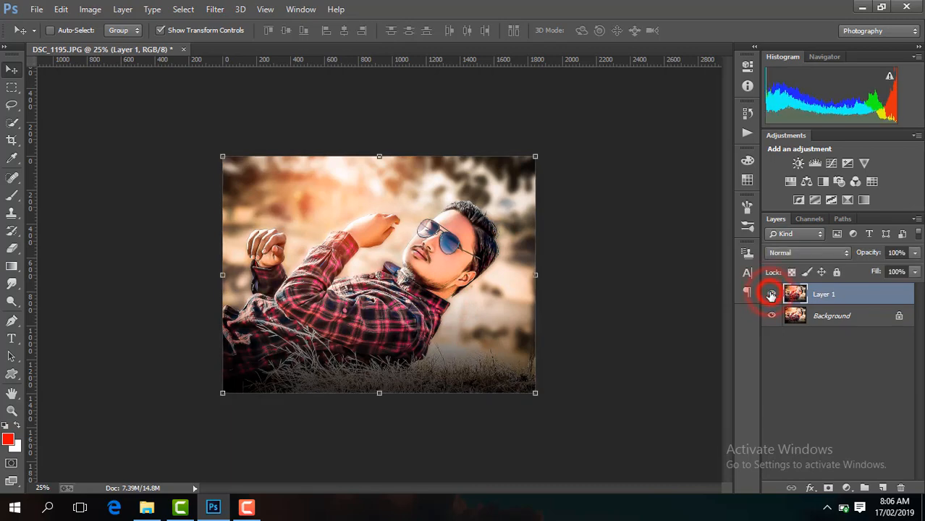
right_click(860, 297)
left_click(658, 405)
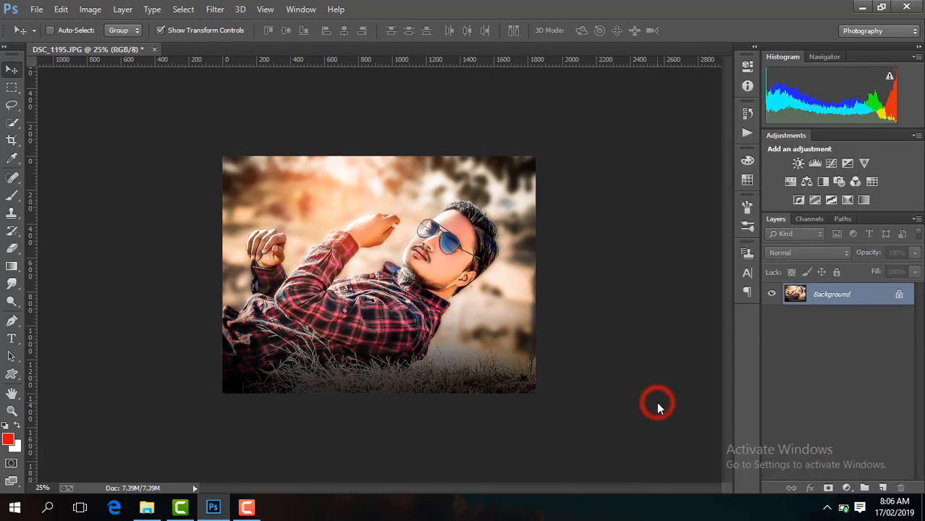
Step: Examine the retouched portrait's facial detail, shirt and overall look at close-up and reduced sizes
key("ctrl+minus")
key("ctrl+minus")
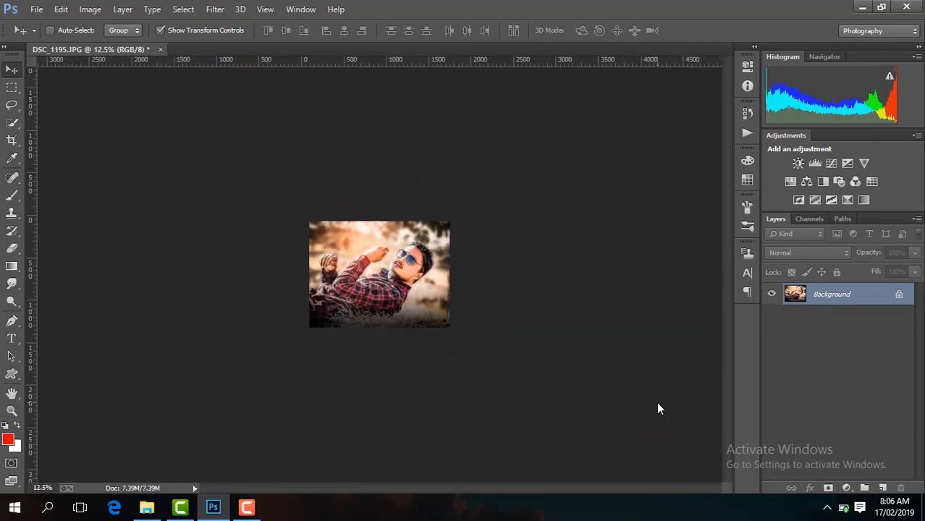
key("ctrl+plus")
key("ctrl+plus")
key("ctrl+plus")
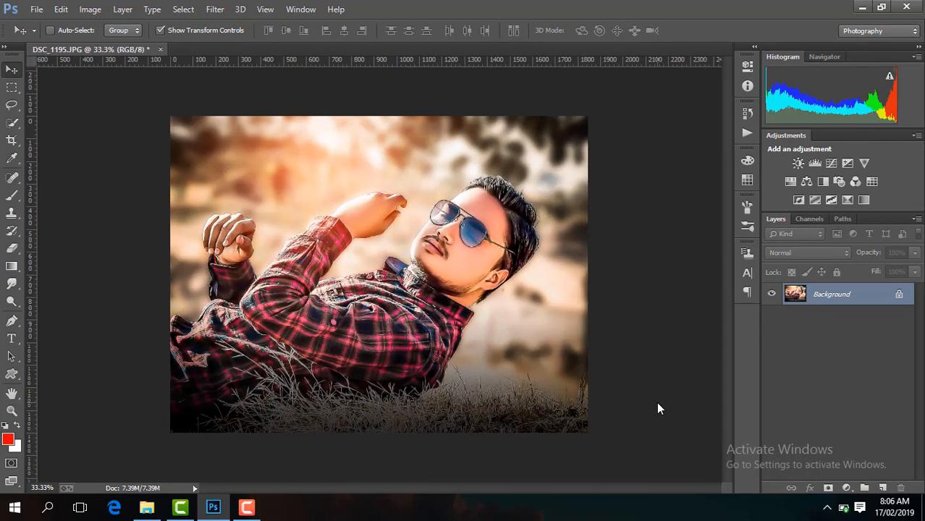
key("ctrl+plus")
key("ctrl+plus")
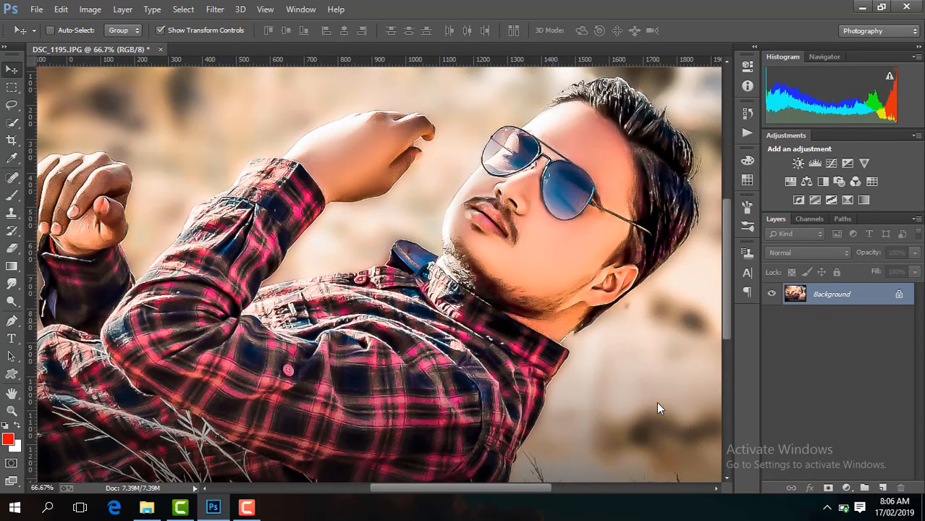
key("ctrl+minus")
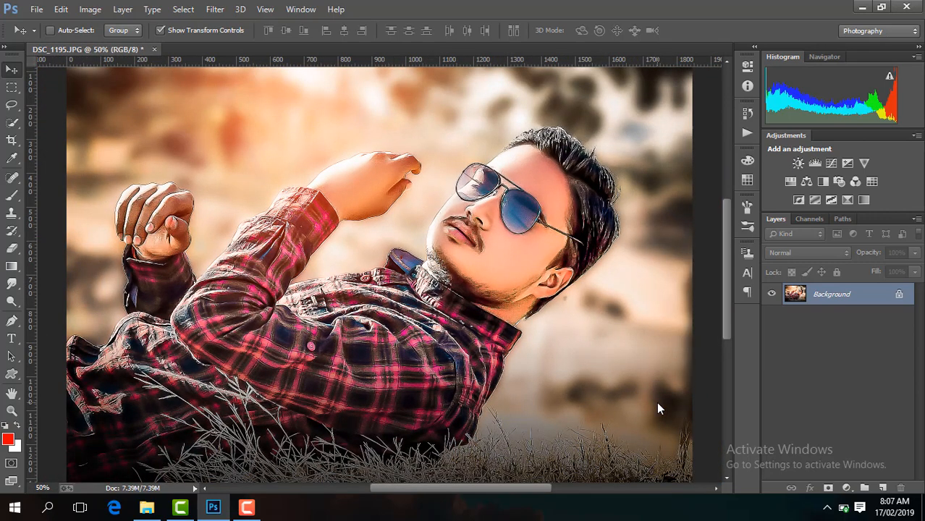
key("ctrl+minus")
key("ctrl+minus")
key("ctrl+minus")
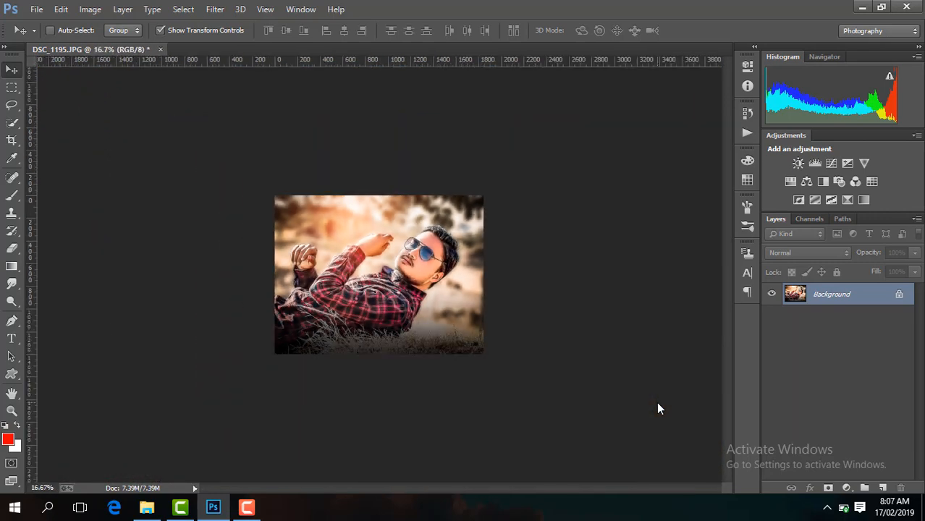
key("ctrl+minus")
key("ctrl+minus")
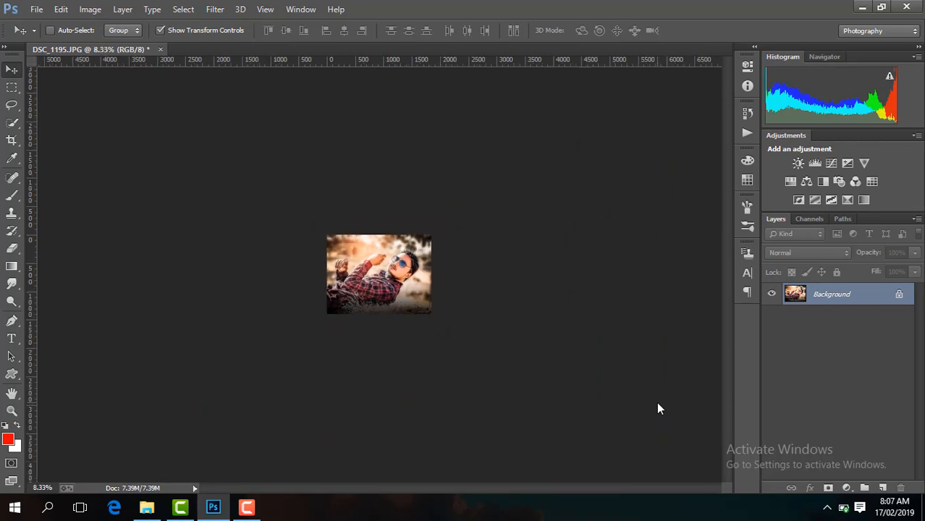
key("ctrl+plus")
key("ctrl+plus")
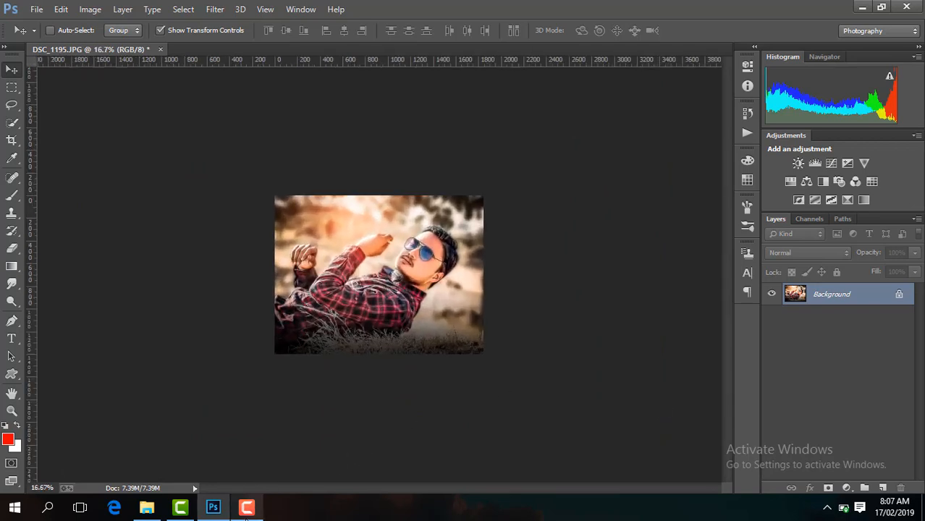